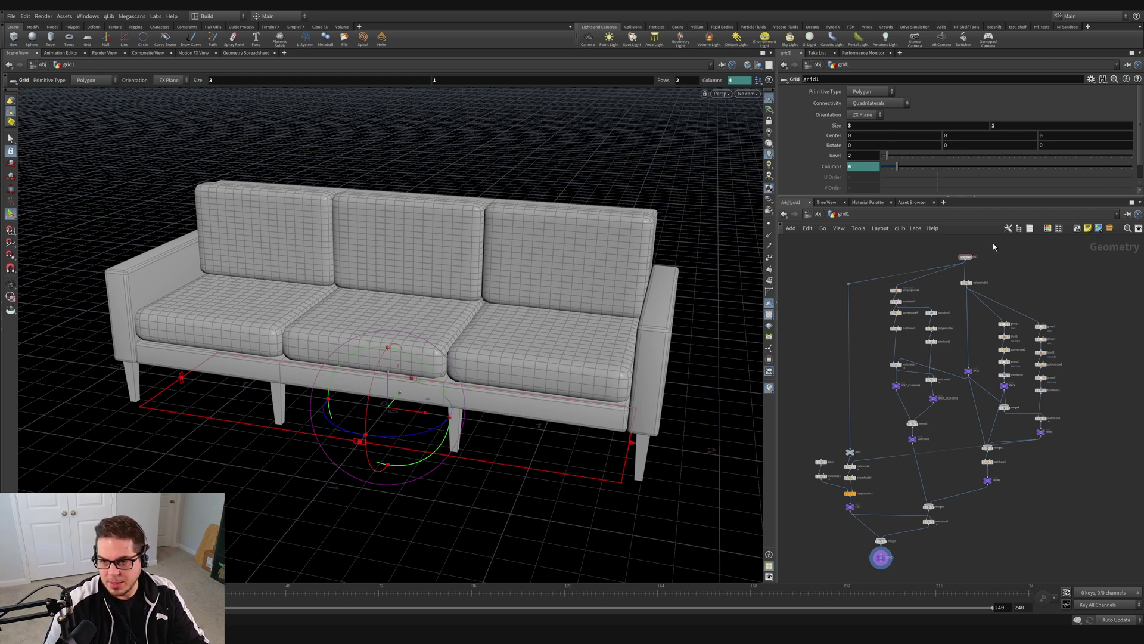
Step: Add a Grid node in the empty network area beside the COUCH output node
{"action": "middle_click_drag", "start_coordinate": [1048, 522], "coordinate": [1038, 347]}
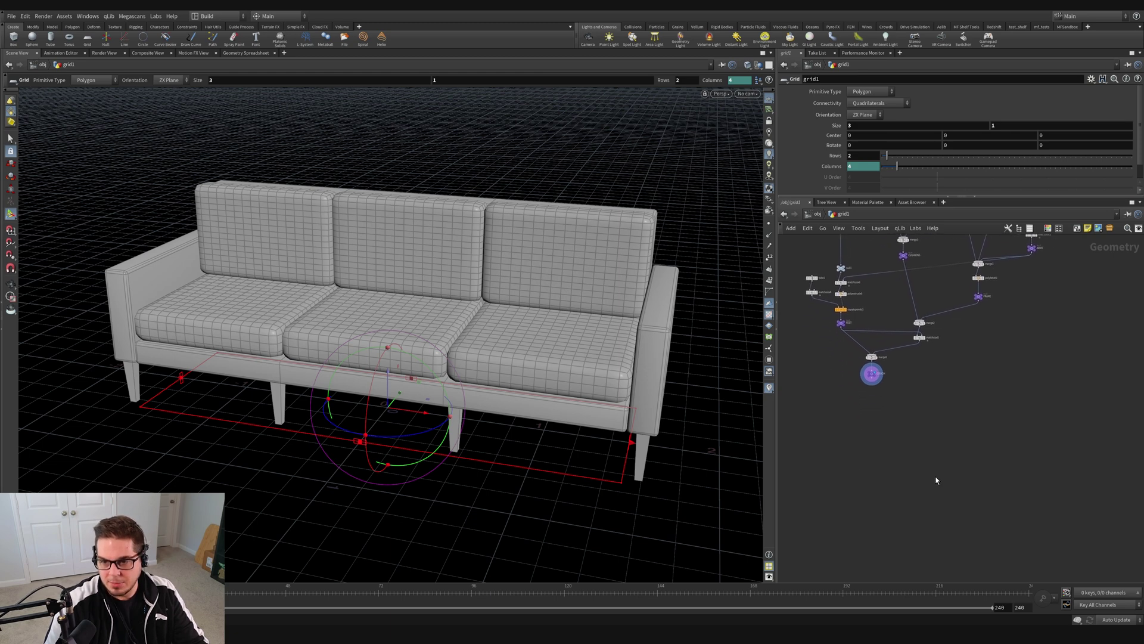
{"action": "scroll", "coordinate": [939, 449], "scroll_direction": "up", "scroll_amount": 3}
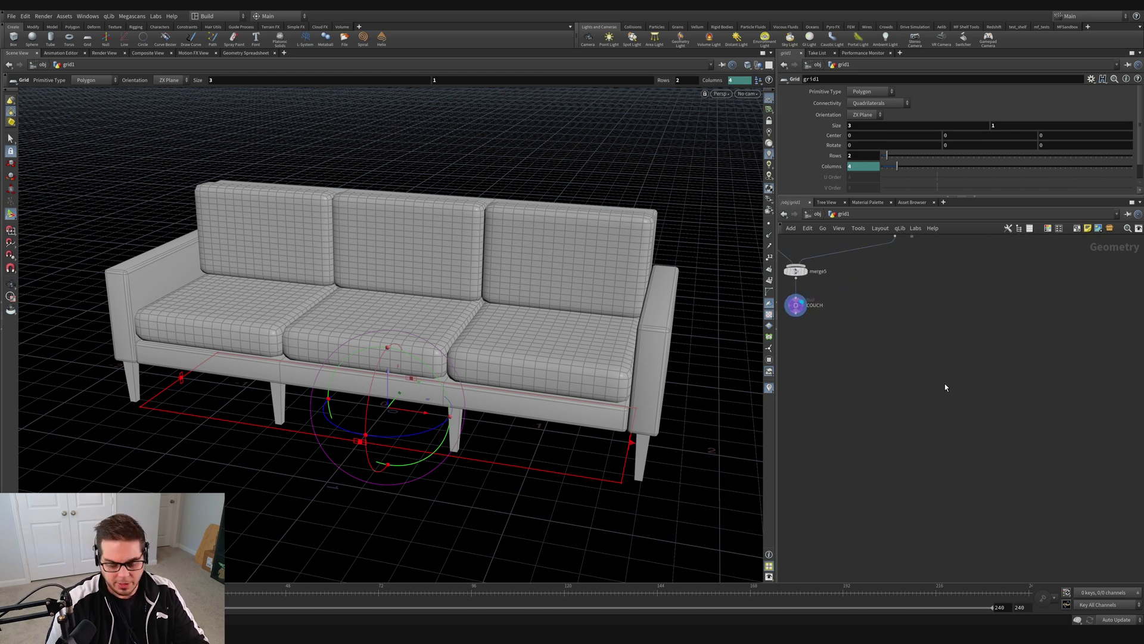
{"action": "key", "text": "Tab"}
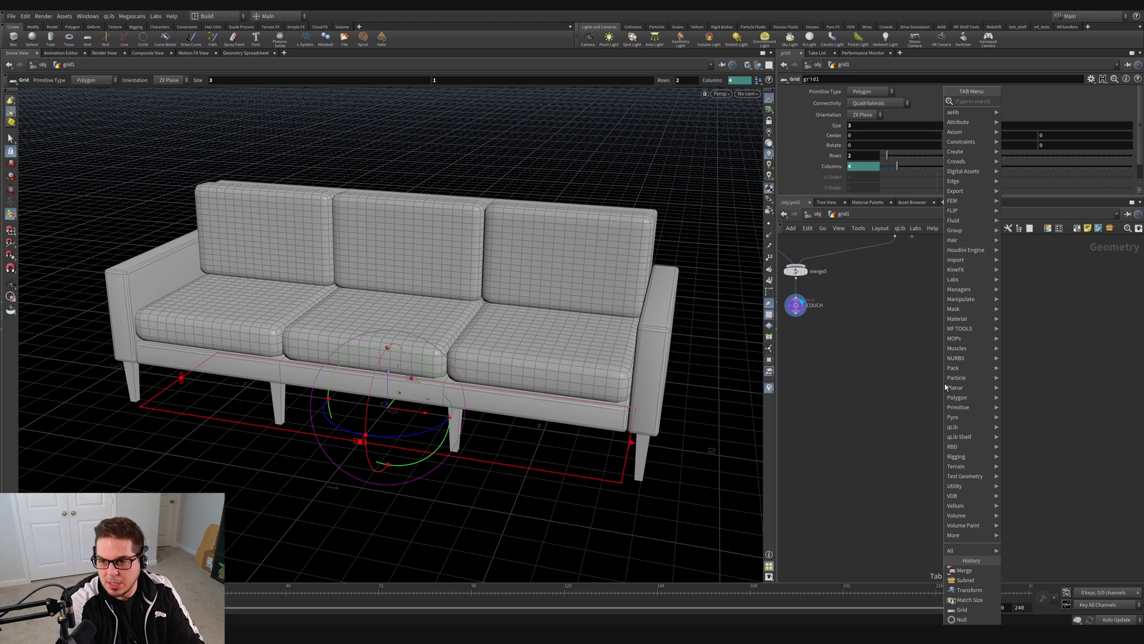
{"action": "type", "text": "grid"}
{"action": "key", "text": "Return"}
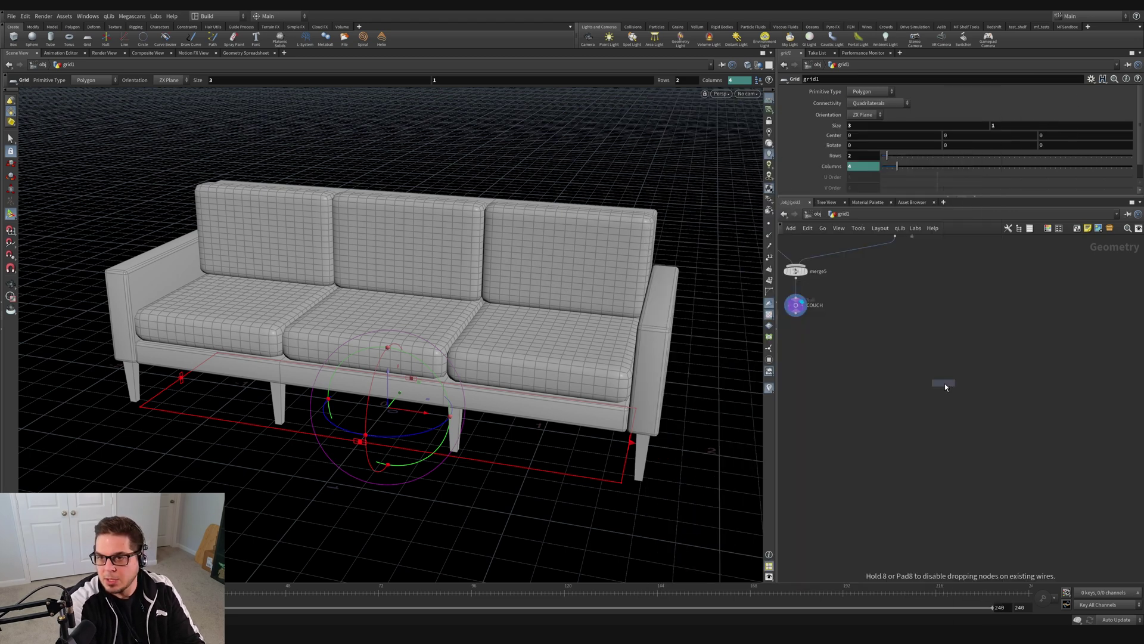
{"action": "left_click", "coordinate": [947, 403]}
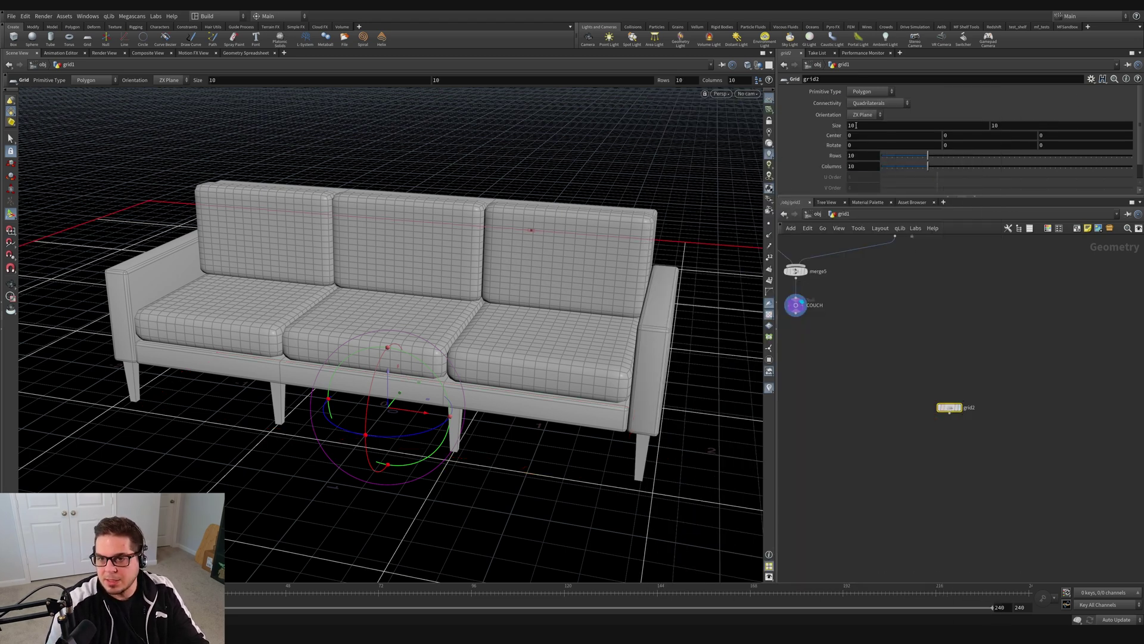
Step: Set the new grid's size to 1.5 by 2 and display it in place of the couch
{"action": "type", "text": "1.5"}
{"action": "key", "text": "Tab"}
{"action": "type", "text": "2"}
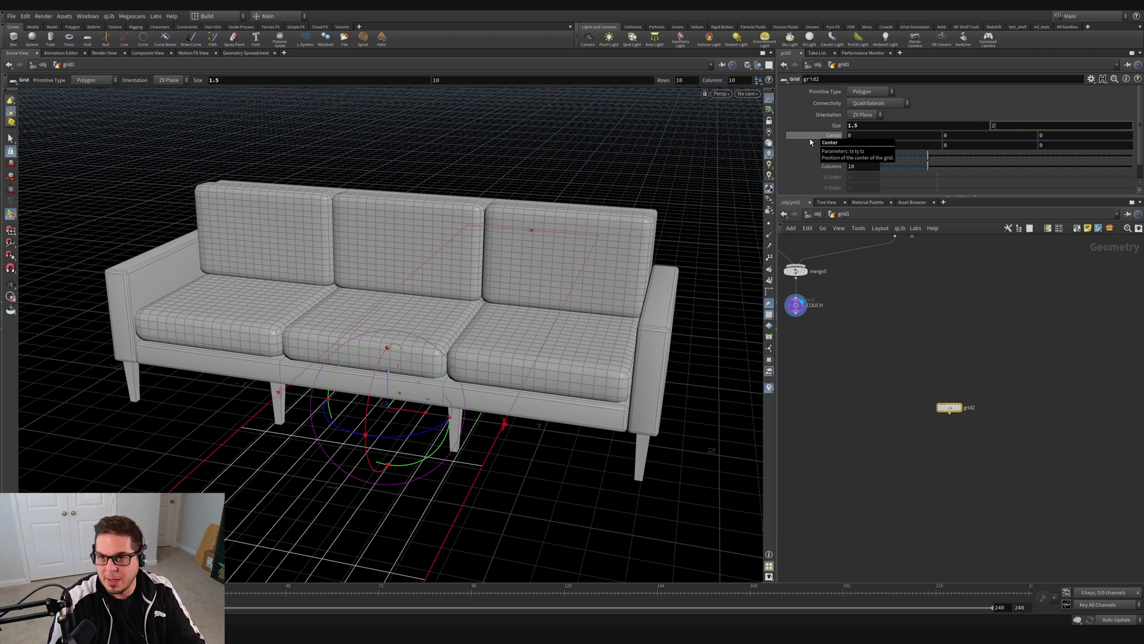
{"action": "key", "text": "Return"}
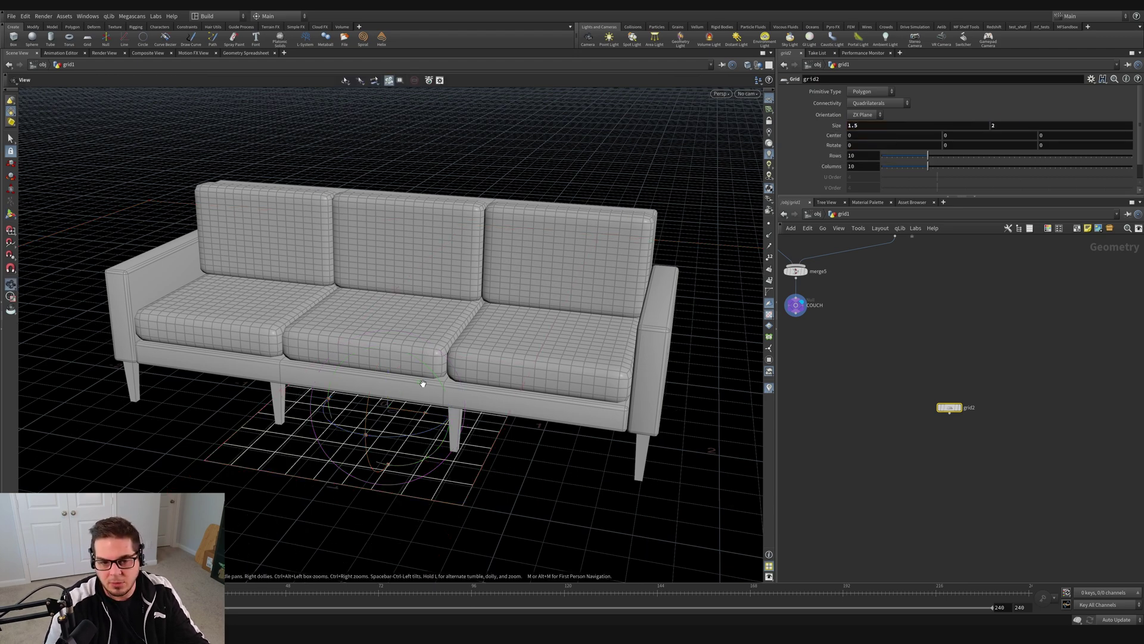
{"action": "key", "text": "Escape"}
{"action": "mouse_move", "coordinate": [493, 393]}
{"action": "left_mouse_down"}
{"action": "mouse_move", "coordinate": [562, 403]}
{"action": "mouse_move", "coordinate": [544, 370]}
{"action": "mouse_move", "coordinate": [501, 395]}
{"action": "left_mouse_up"}
{"action": "left_click", "coordinate": [958, 408]}
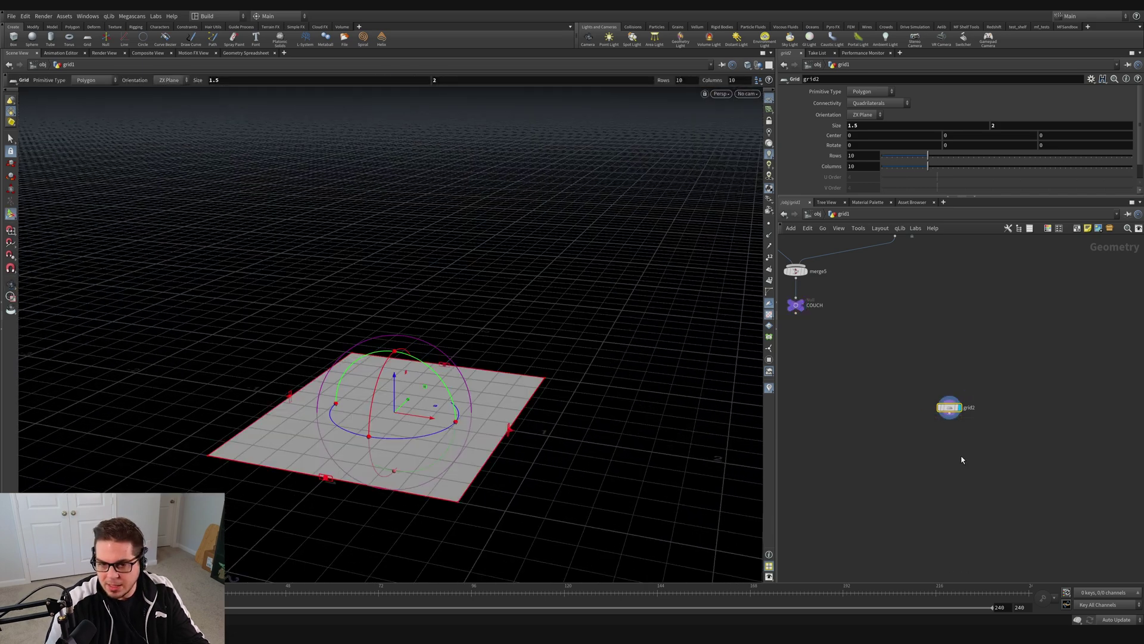
Step: Add a Remesh node directly below the new grid node
{"action": "middle_click_drag", "start_coordinate": [963, 463], "coordinate": [949, 426]}
{"action": "key", "text": "Tab"}
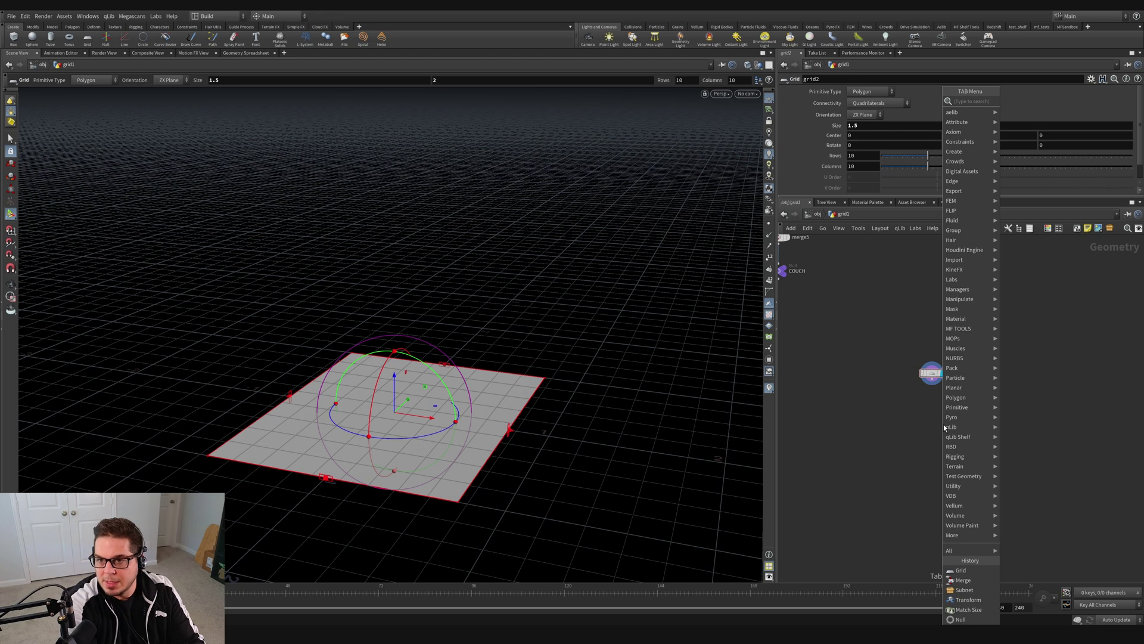
{"action": "type", "text": "remesh"}
{"action": "key", "text": "Return"}
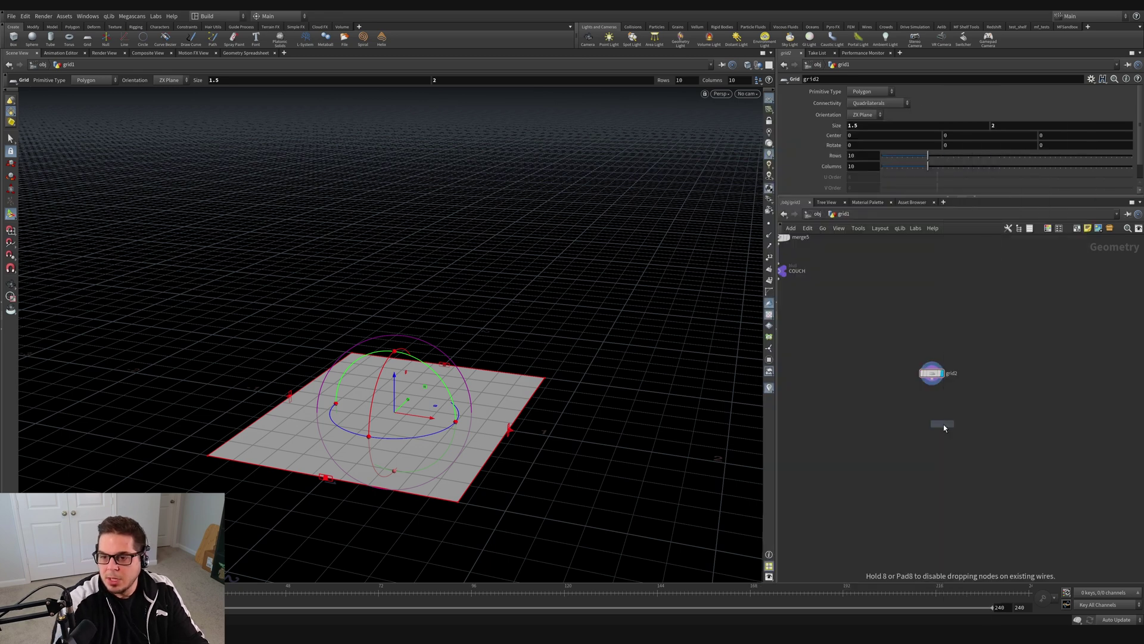
{"action": "left_click", "coordinate": [933, 414]}
Step: Wire the new grid into the Remesh node's first input and display the remeshed surface
{"action": "scroll", "coordinate": [930, 382], "scroll_direction": "up", "scroll_amount": 2}
{"action": "left_click", "coordinate": [931, 382]}
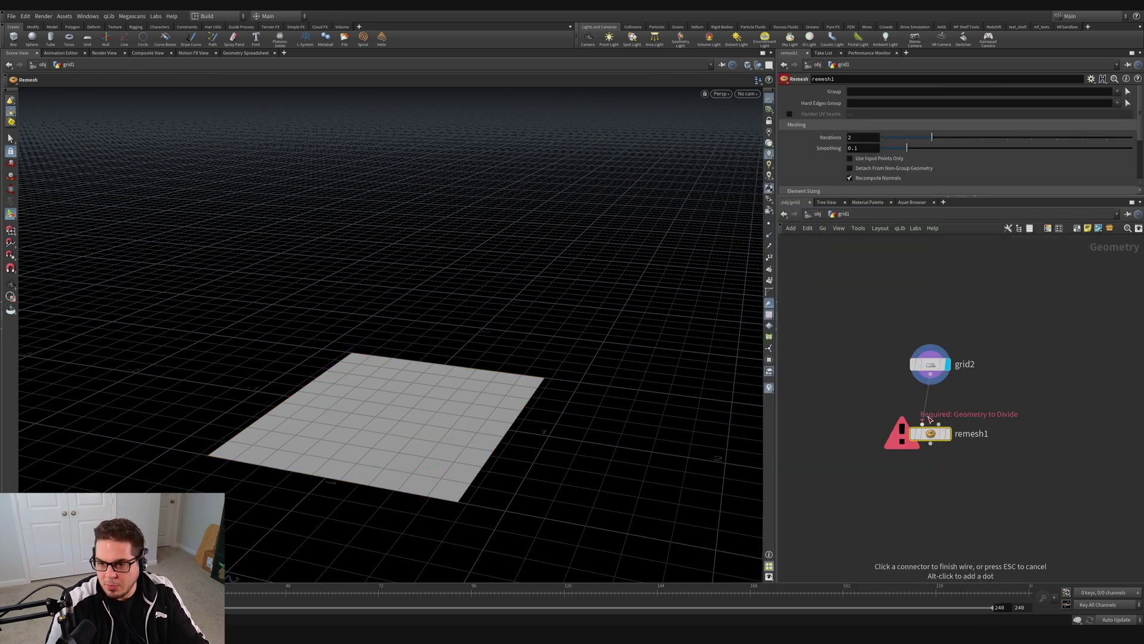
{"action": "left_click", "coordinate": [924, 422]}
{"action": "left_click", "coordinate": [947, 434]}
{"action": "key", "text": "Escape"}
{"action": "right_click_drag", "start_coordinate": [451, 439], "coordinate": [499, 388]}
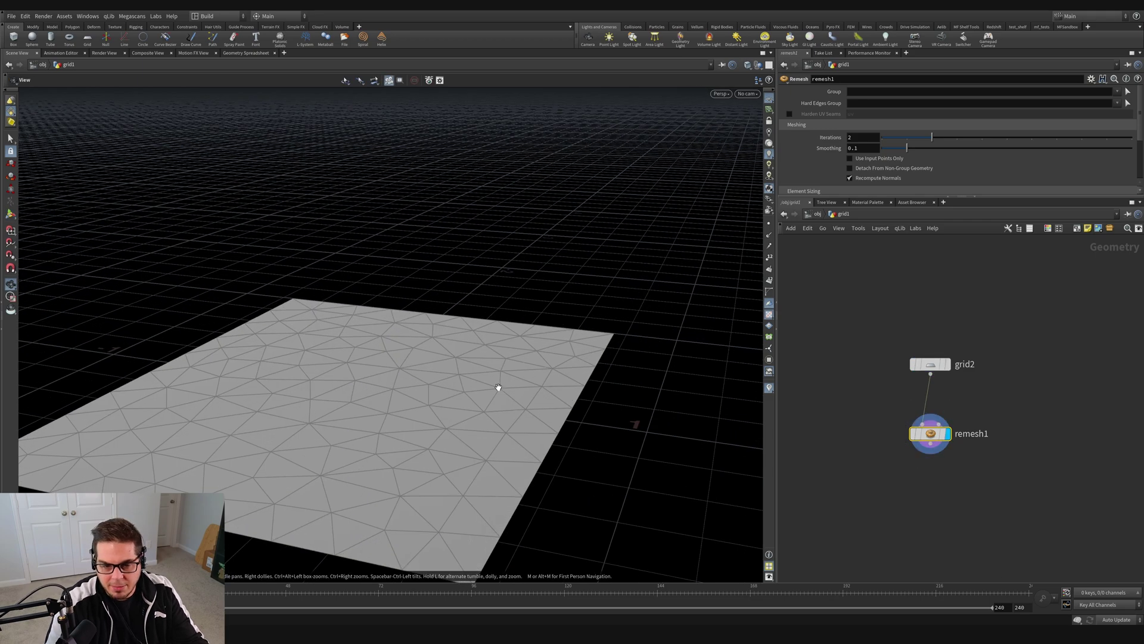
{"action": "left_click_drag", "start_coordinate": [499, 387], "coordinate": [448, 324]}
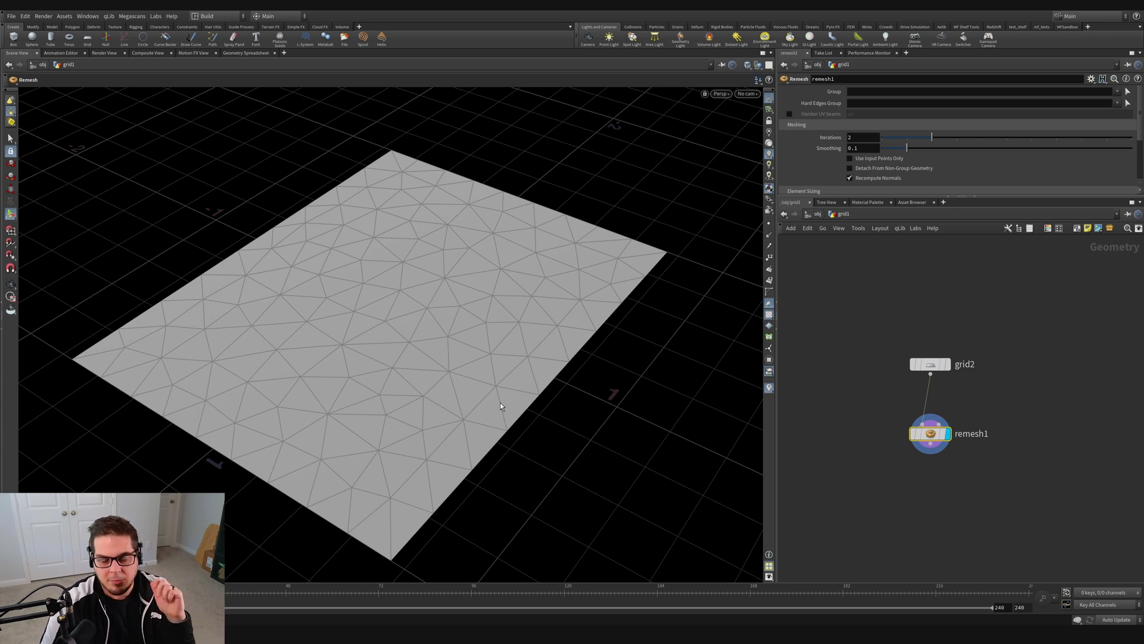
Step: Compare the original grid's quad topology with the remeshed triangles by displaying each node in turn
{"action": "mouse_move", "coordinate": [954, 363]}
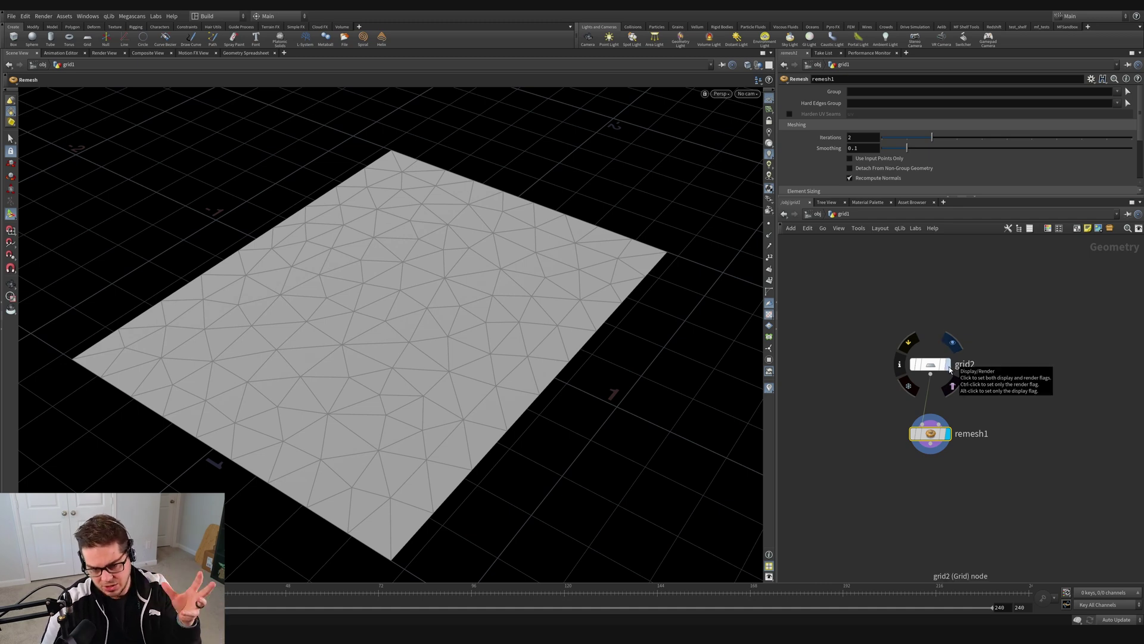
{"action": "left_click", "coordinate": [952, 369]}
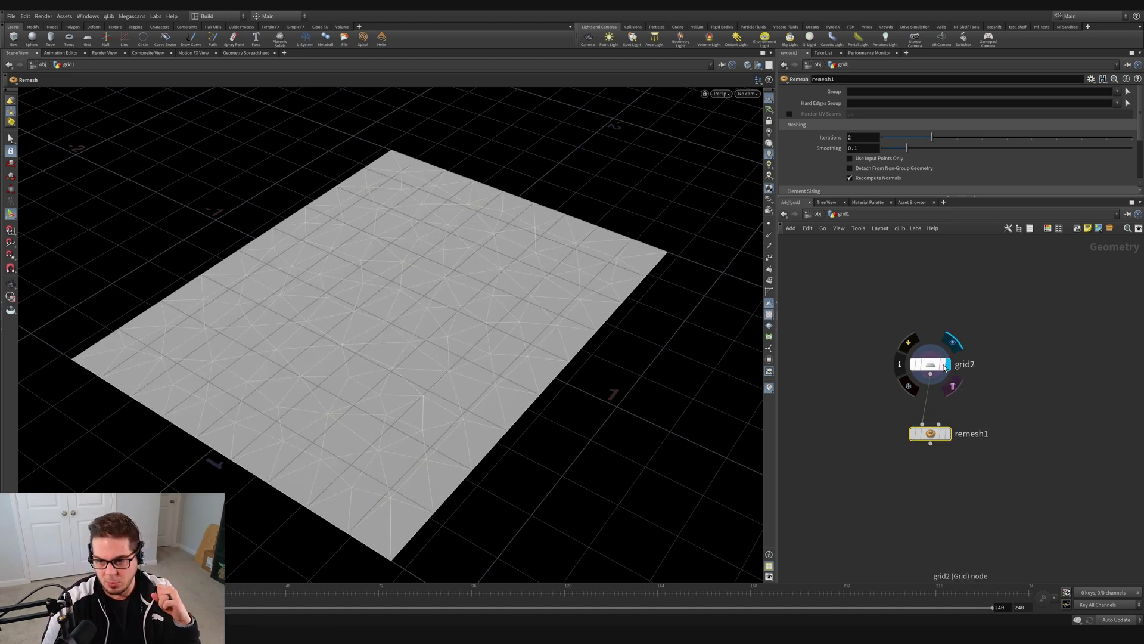
{"action": "left_click", "coordinate": [930, 365]}
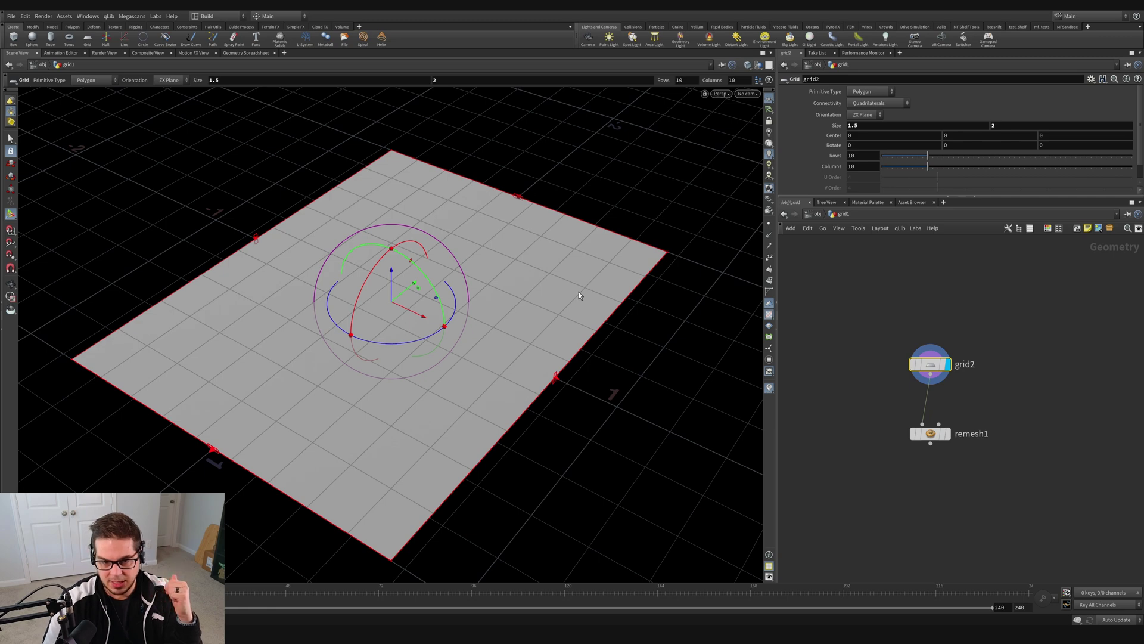
{"action": "left_click", "coordinate": [947, 433]}
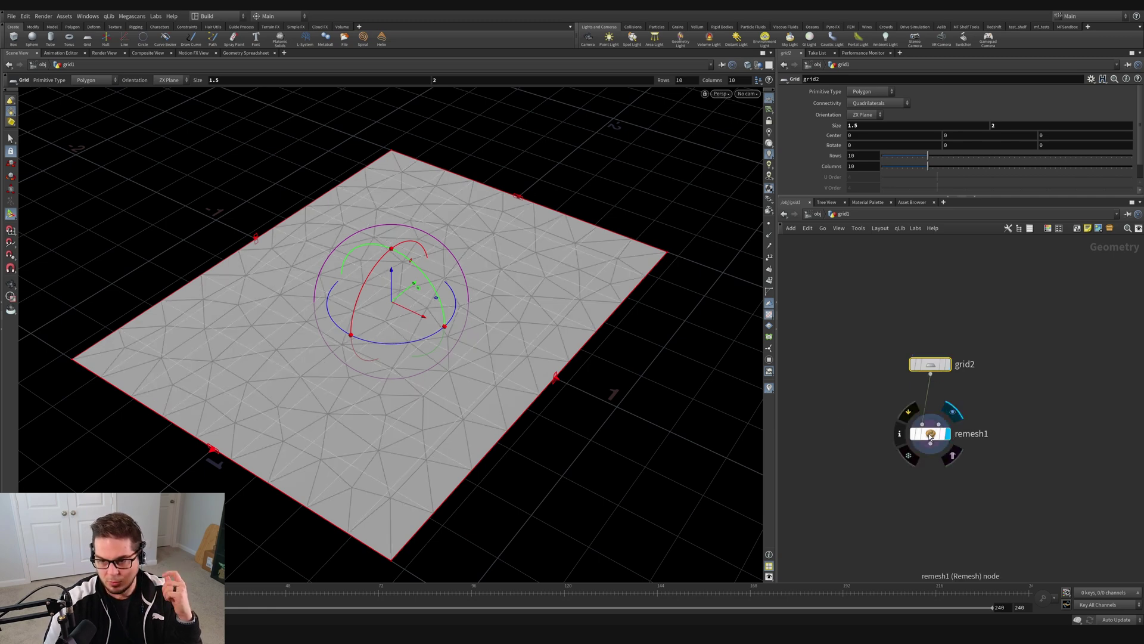
{"action": "left_click", "coordinate": [913, 436]}
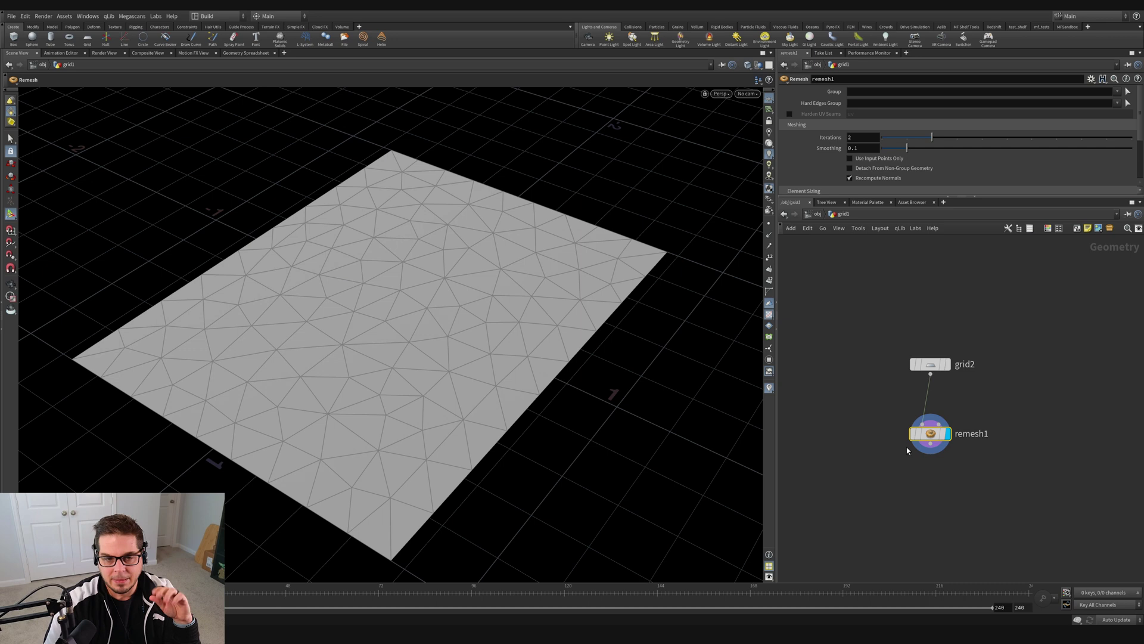
{"action": "mouse_move", "coordinate": [906, 441]}
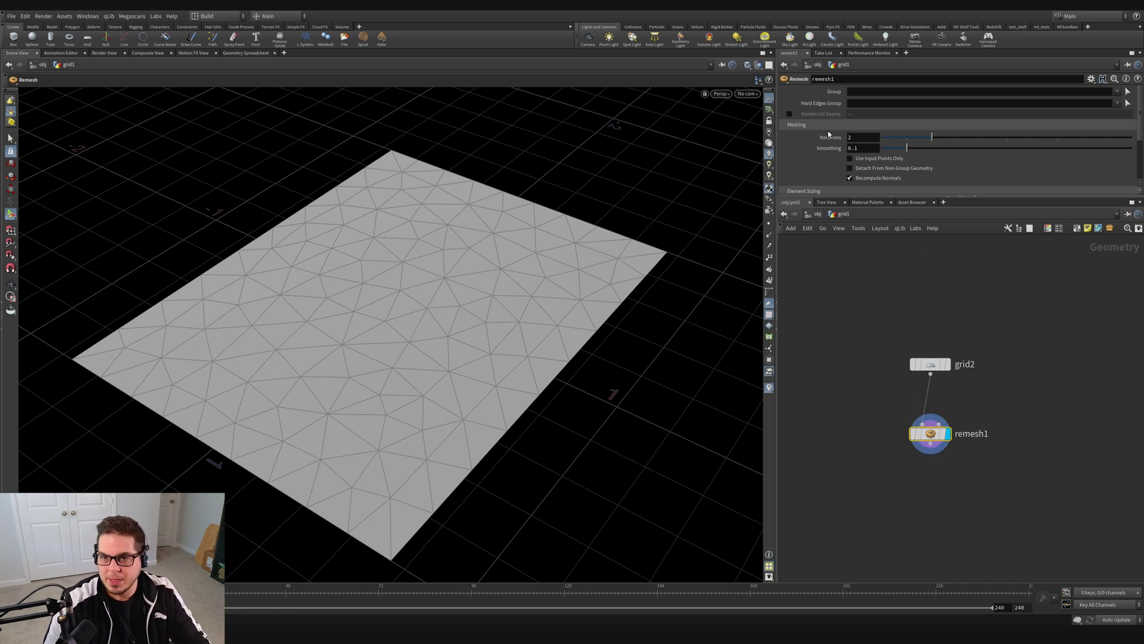
Step: Set the Remesh node's target size to 0.02 to make the triangulation much denser
{"action": "left_click_drag", "start_coordinate": [831, 198], "coordinate": [832, 286]}
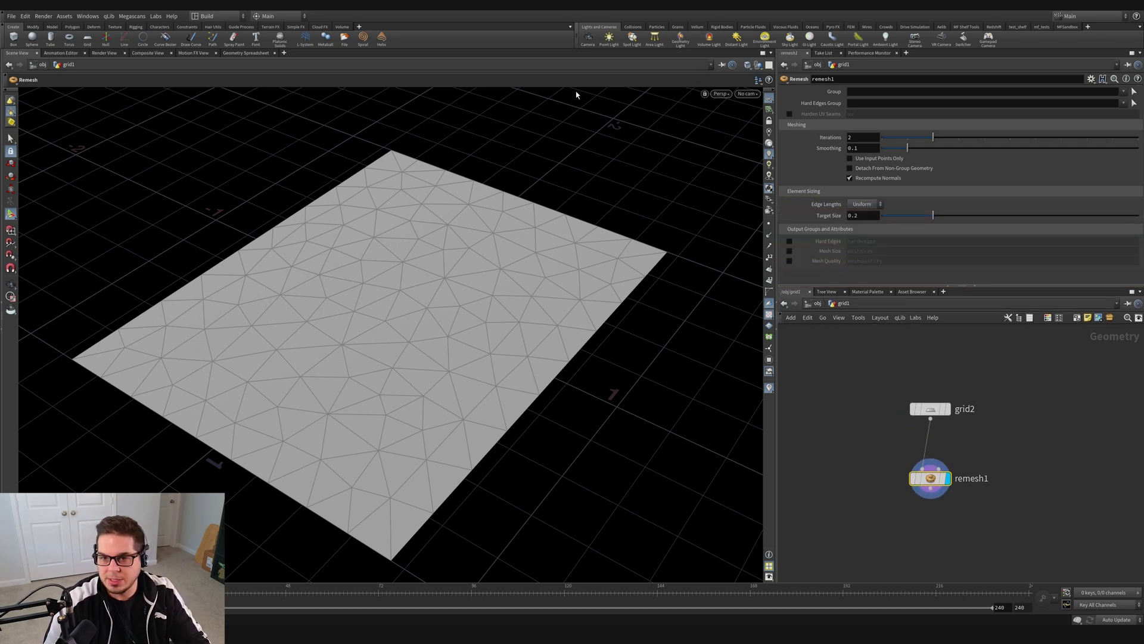
{"action": "left_click", "coordinate": [859, 216]}
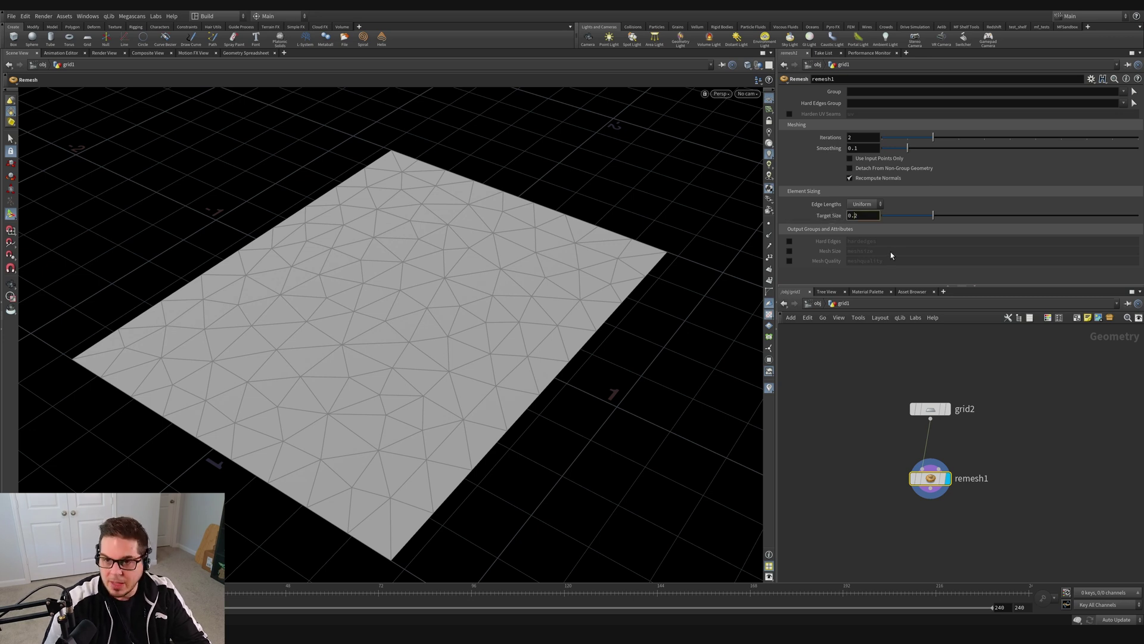
{"action": "key", "text": "Return"}
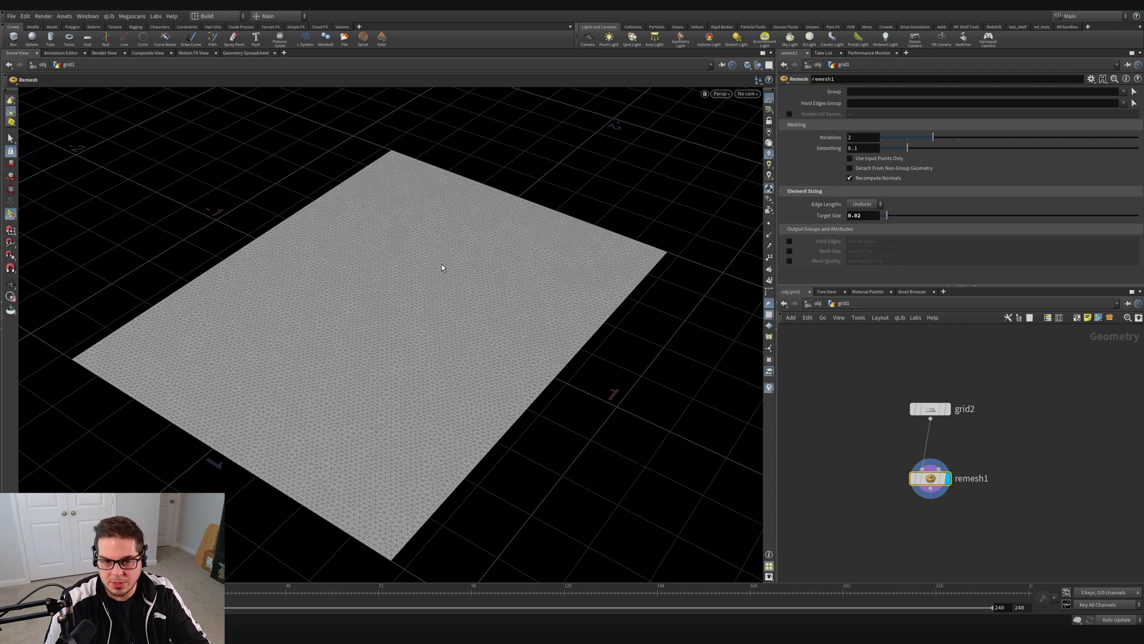
{"action": "left_click_drag", "start_coordinate": [475, 235], "coordinate": [434, 314], "text": "alt"}
{"action": "right_click_drag", "start_coordinate": [434, 314], "coordinate": [391, 298], "text": "alt"}
{"action": "left_click_drag", "start_coordinate": [391, 298], "coordinate": [459, 310]}
{"action": "key", "text": "Escape"}
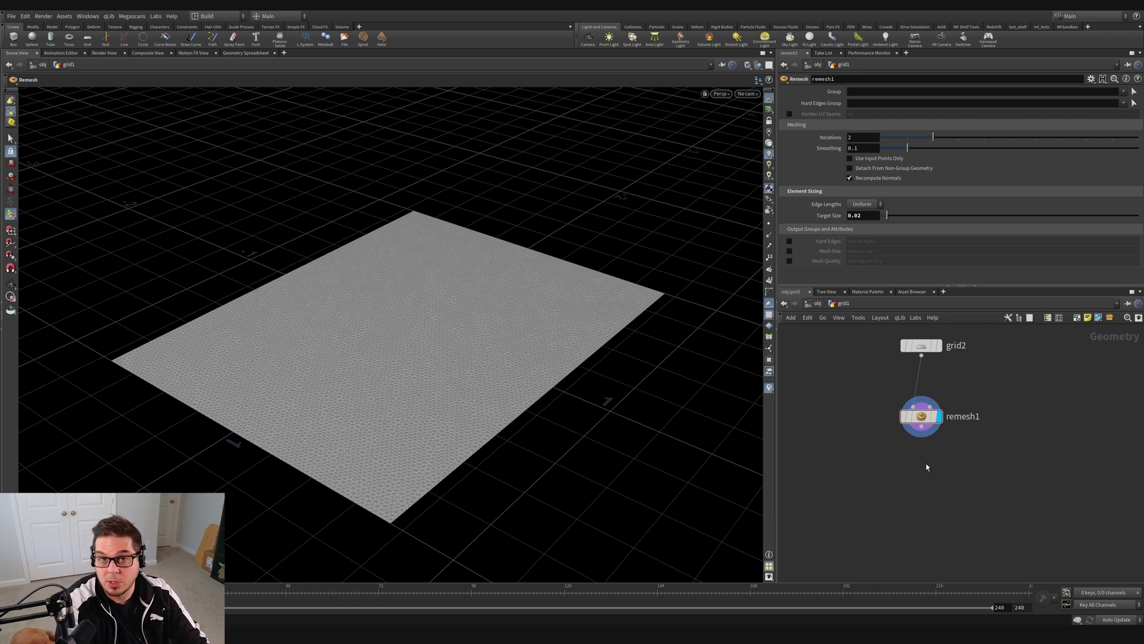
Step: Add a Vellum Configure Cloth node below the Remesh node
{"action": "key", "text": "Tab"}
{"action": "type", "text": "vellum c"}
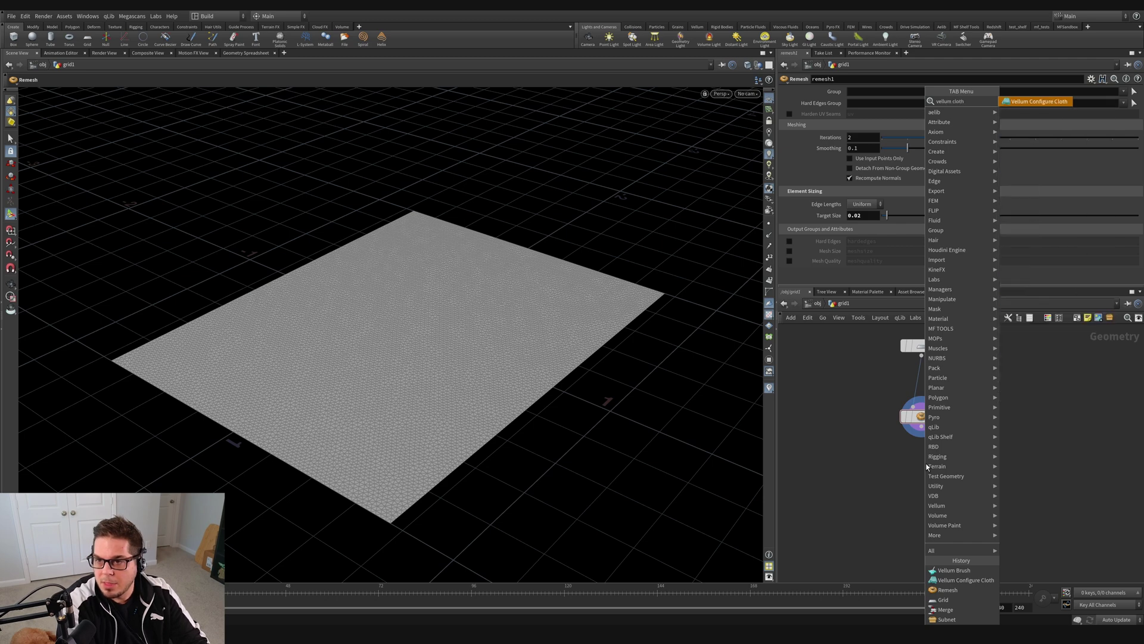
{"action": "key", "text": "Return"}
{"action": "left_click", "coordinate": [927, 467]}
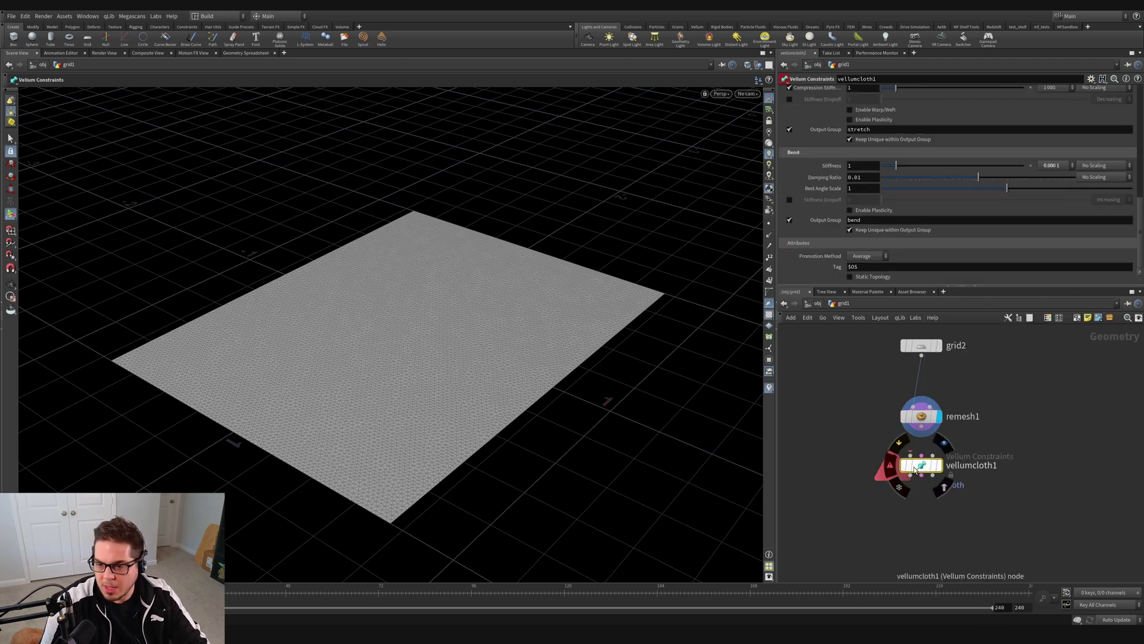
{"action": "scroll", "coordinate": [933, 478], "scroll_direction": "up", "scroll_amount": 2}
{"action": "scroll", "coordinate": [933, 479], "scroll_direction": "down", "scroll_amount": 3}
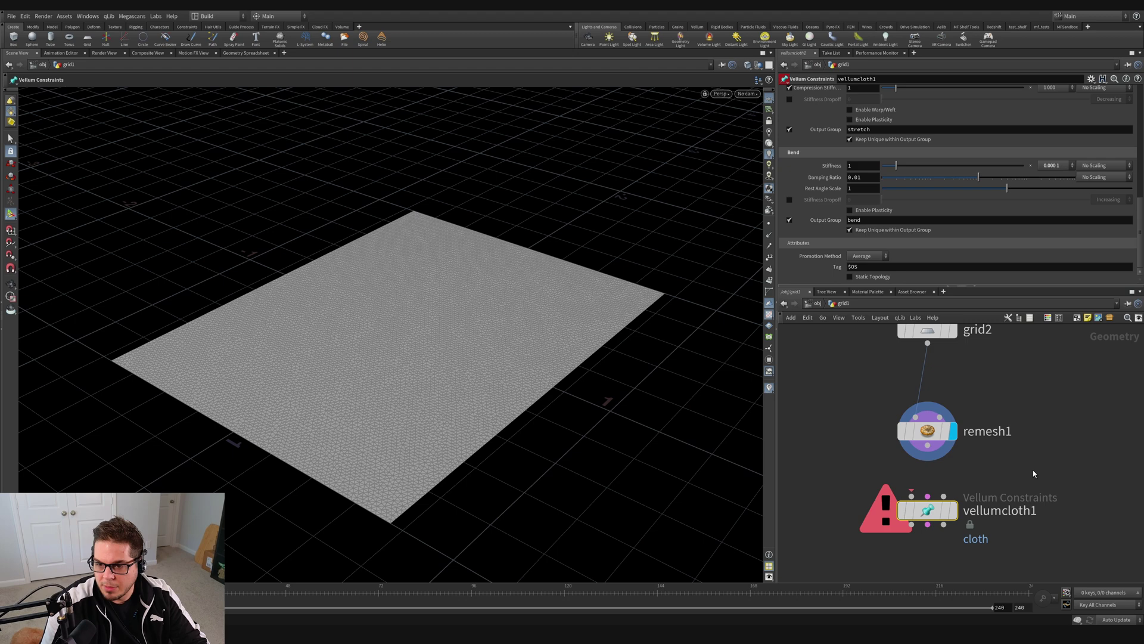
Step: Wire the remeshed grid into the Vellum cloth node's geometry input and display the cloth constraints
{"action": "left_click", "coordinate": [945, 449]}
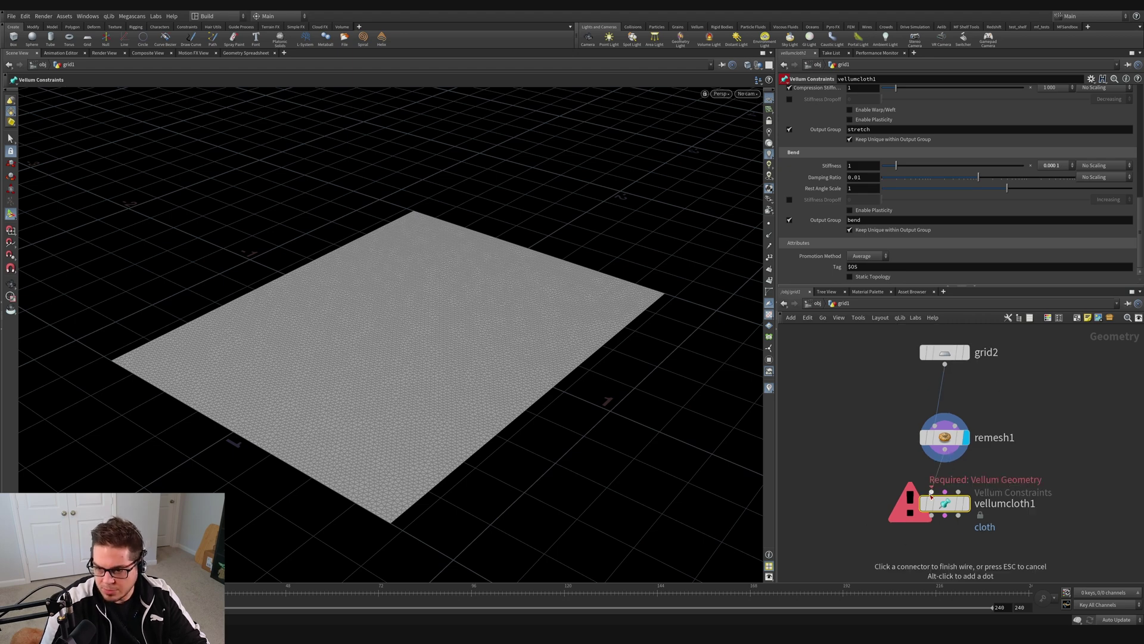
{"action": "left_click", "coordinate": [932, 492]}
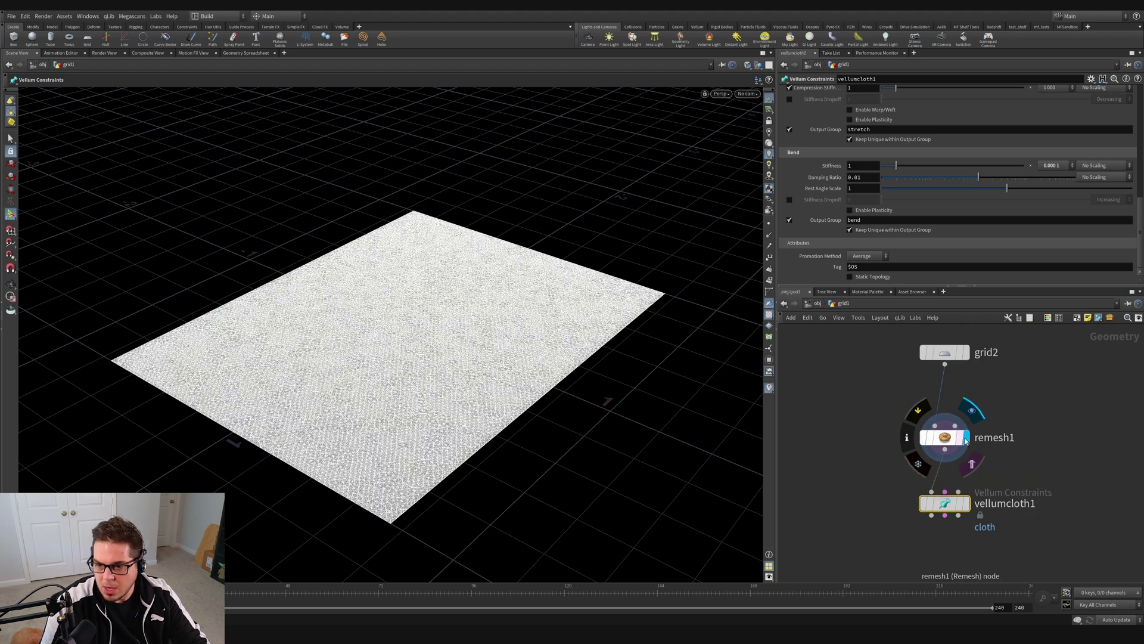
{"action": "left_click", "coordinate": [966, 504]}
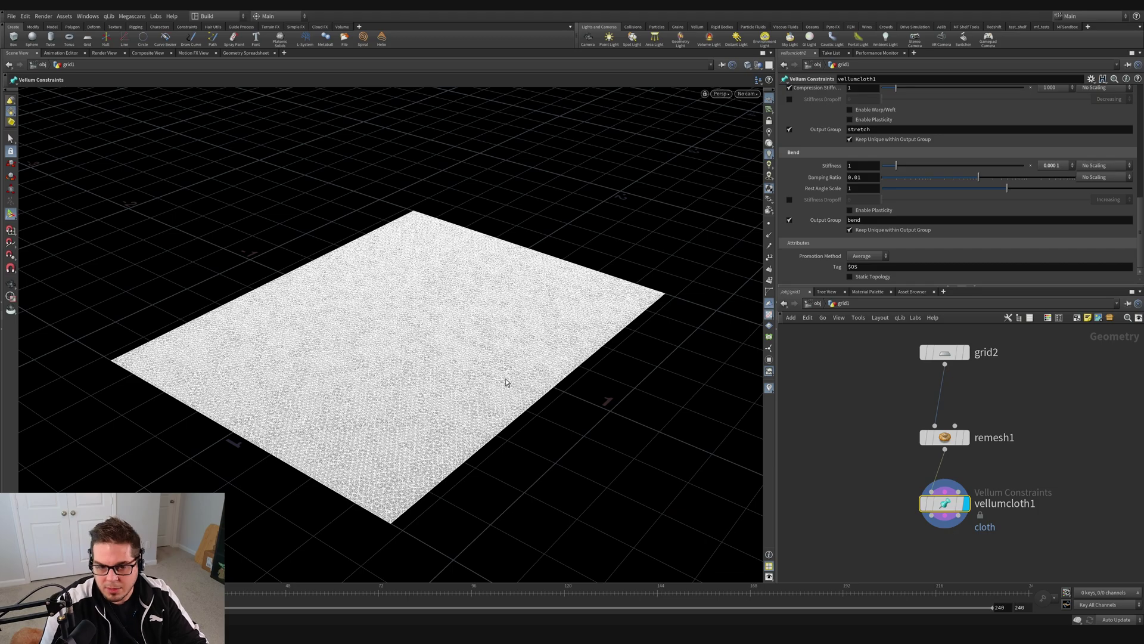
{"action": "key", "text": "Escape"}
{"action": "scroll", "coordinate": [477, 319], "scroll_direction": "up", "scroll_amount": 3}
{"action": "scroll", "coordinate": [477, 319], "scroll_direction": "down", "scroll_amount": 5}
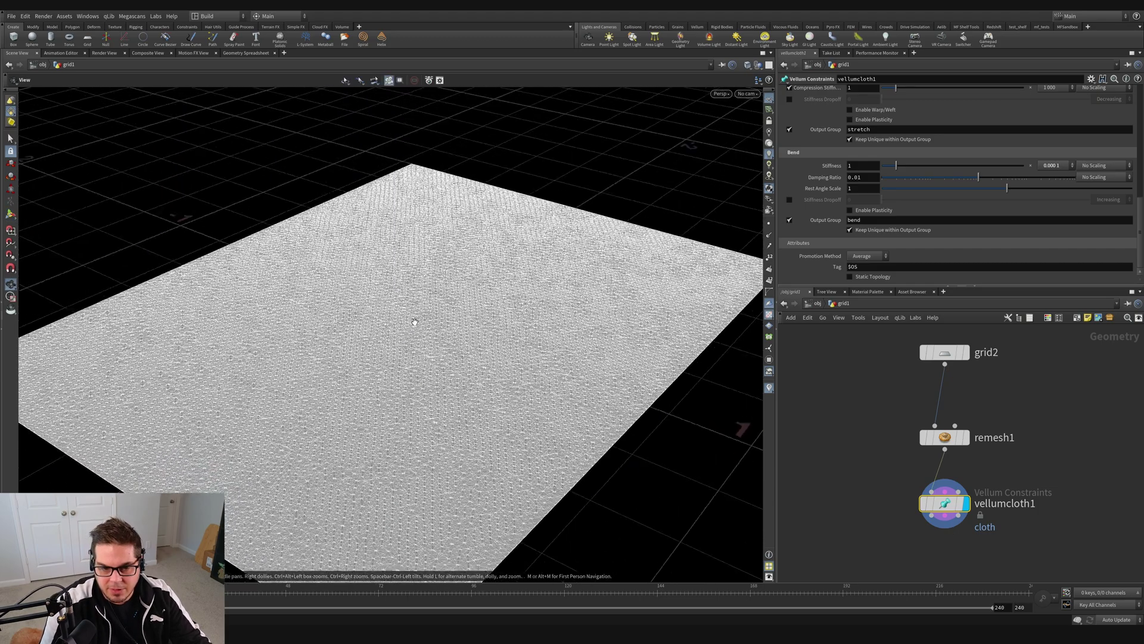
{"action": "right_click_drag", "start_coordinate": [483, 326], "coordinate": [474, 334], "text": "alt"}
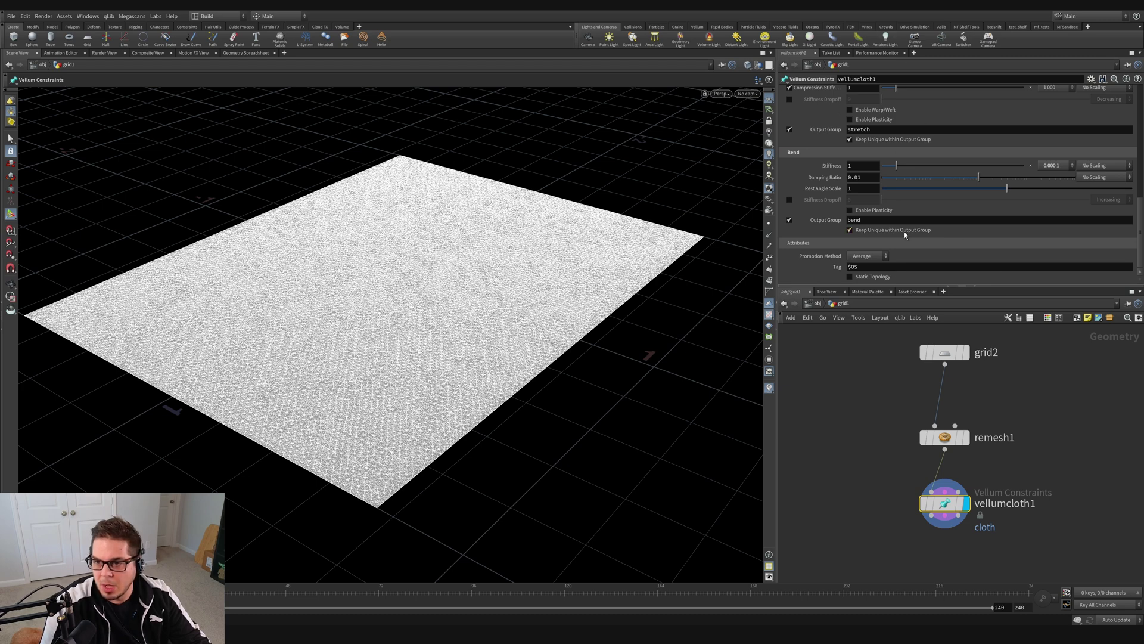
Step: Review the Vellum cloth node's geometry, drag, pinning, stretch and bend parameters
{"action": "left_click_drag", "start_coordinate": [1142, 231], "coordinate": [1141, 103]}
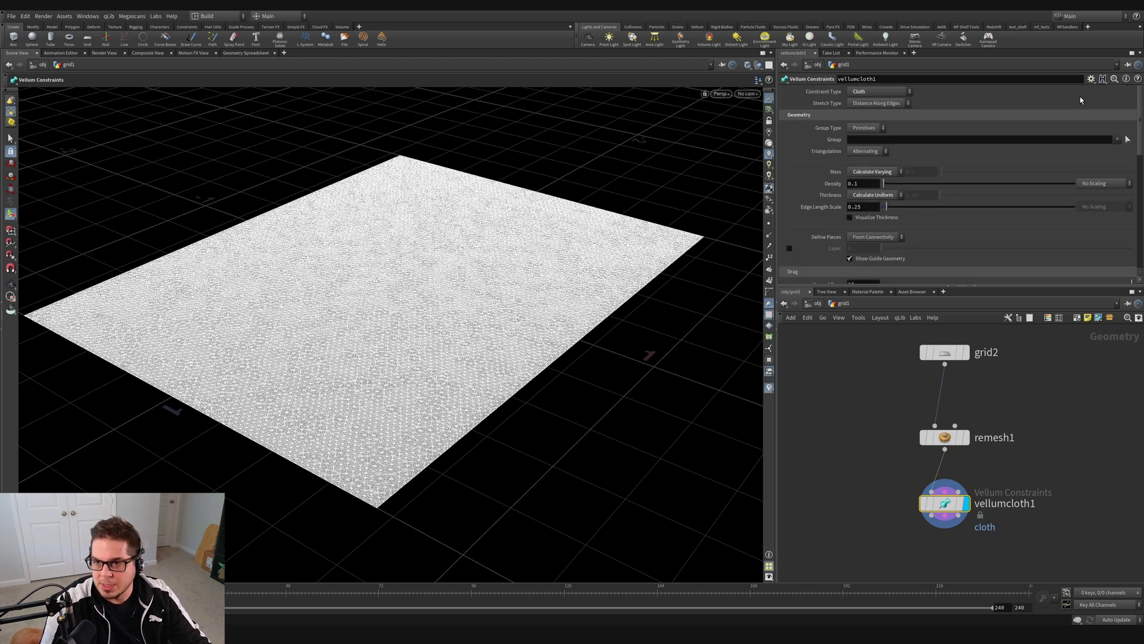
{"action": "scroll", "coordinate": [807, 209], "scroll_direction": "down", "scroll_amount": 5}
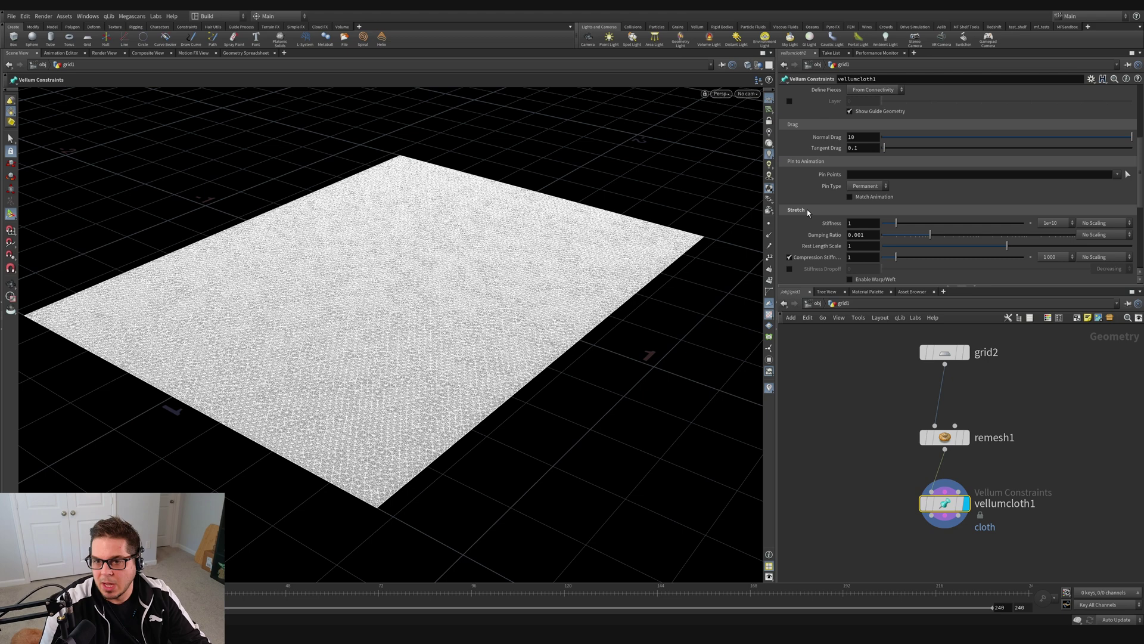
{"action": "scroll", "coordinate": [823, 255], "scroll_direction": "down", "scroll_amount": 3}
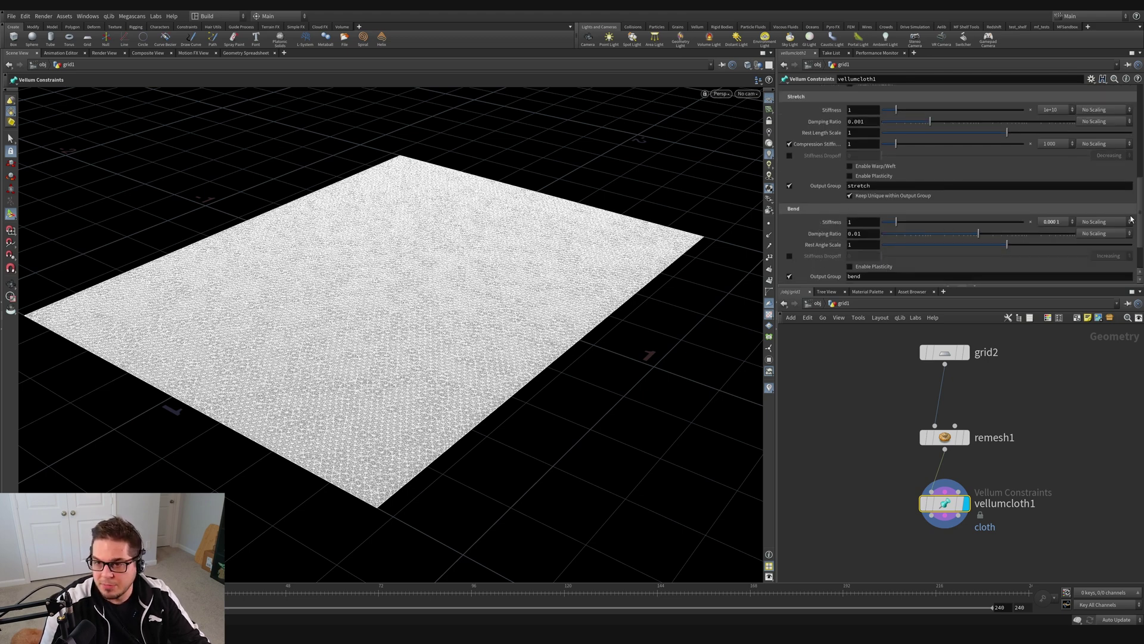
{"action": "scroll", "coordinate": [822, 242], "scroll_direction": "down", "scroll_amount": 1}
{"action": "scroll", "coordinate": [1102, 215], "scroll_direction": "down", "scroll_amount": 1}
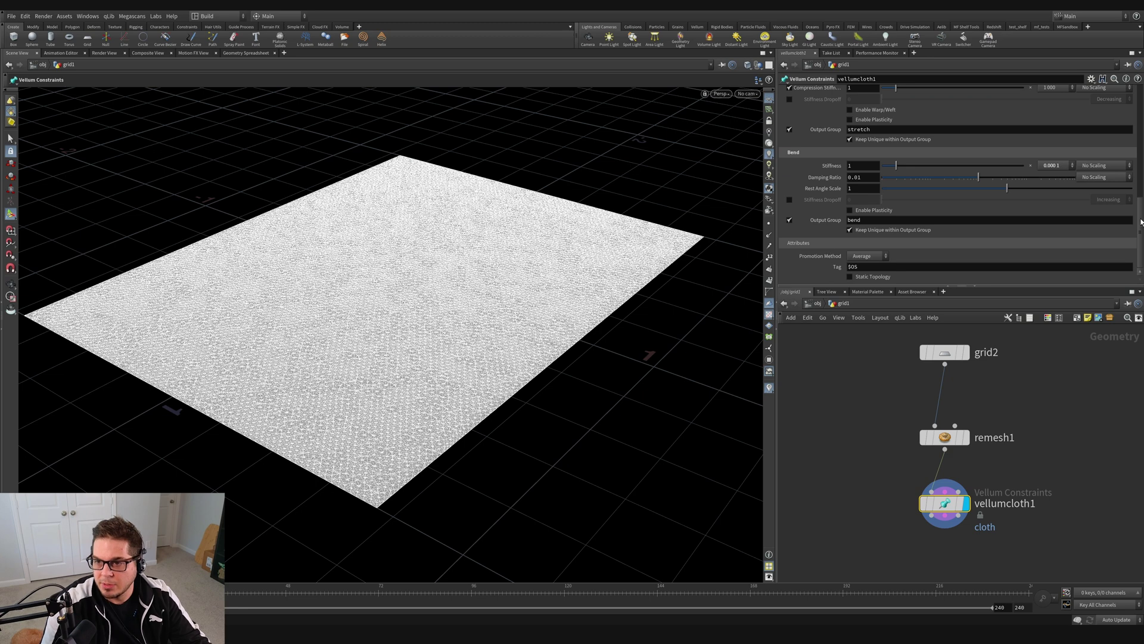
Step: Add a Vellum Brush node below the Vellum cloth node
{"action": "scroll", "coordinate": [1141, 222], "scroll_direction": "up", "scroll_amount": 10}
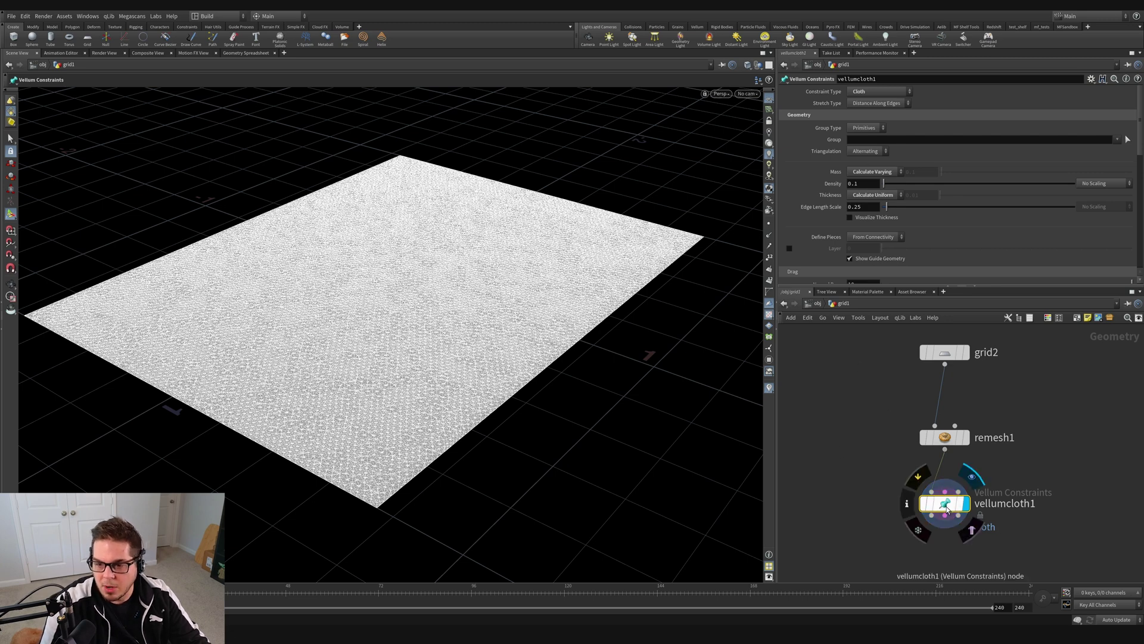
{"action": "middle_click_drag", "start_coordinate": [1062, 545], "coordinate": [1033, 446]}
{"action": "left_click", "coordinate": [923, 467]}
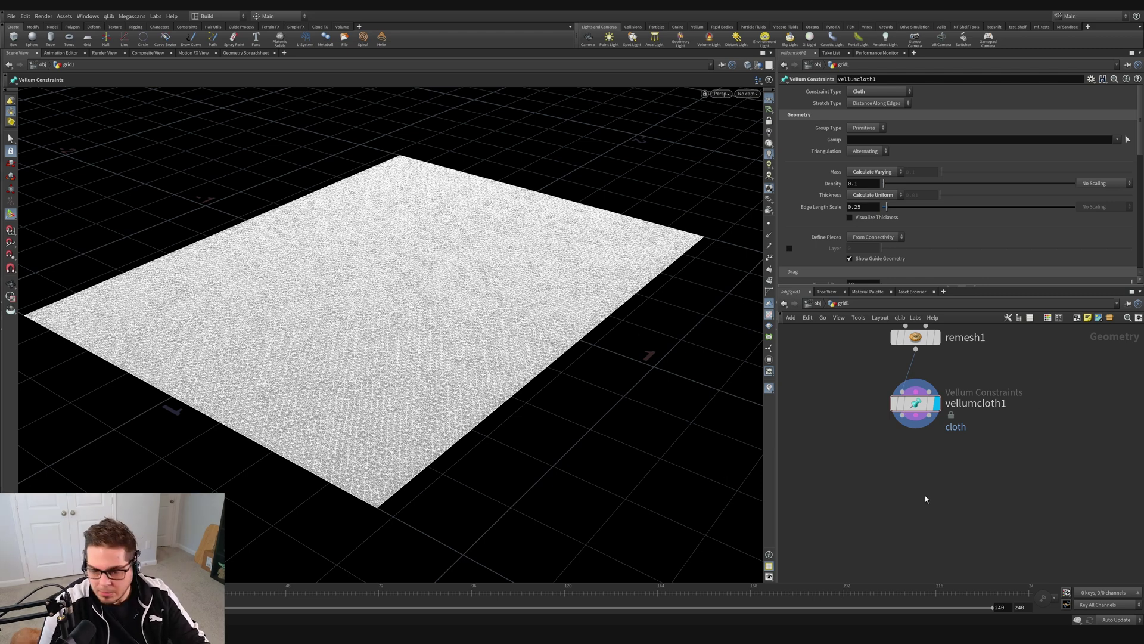
{"action": "key", "text": "Tab"}
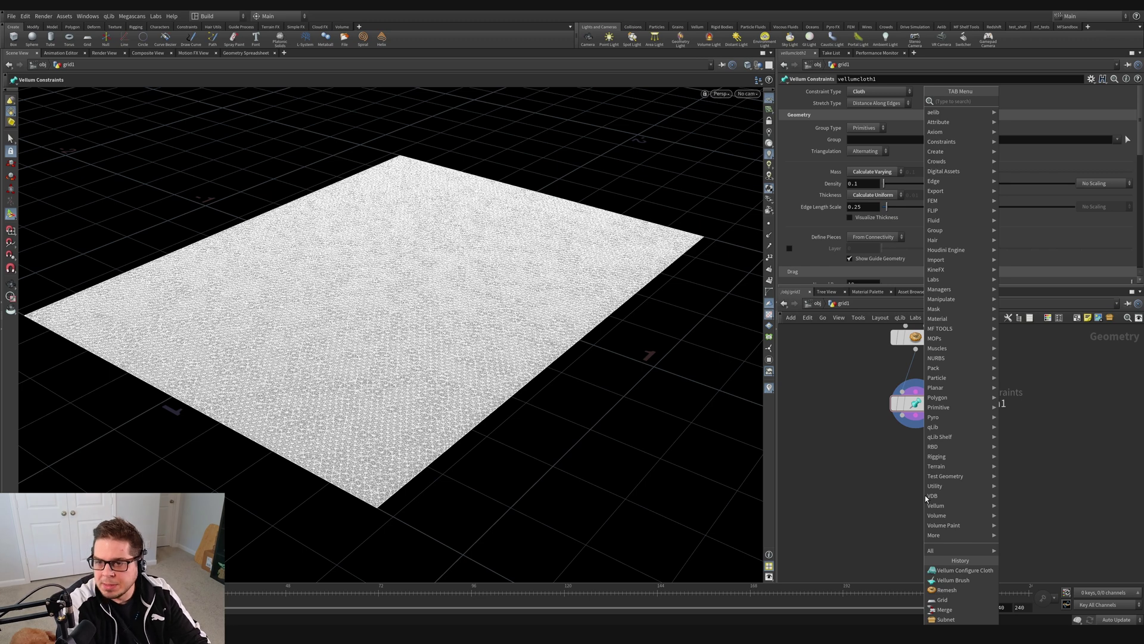
{"action": "type", "text": "vellum brus"}
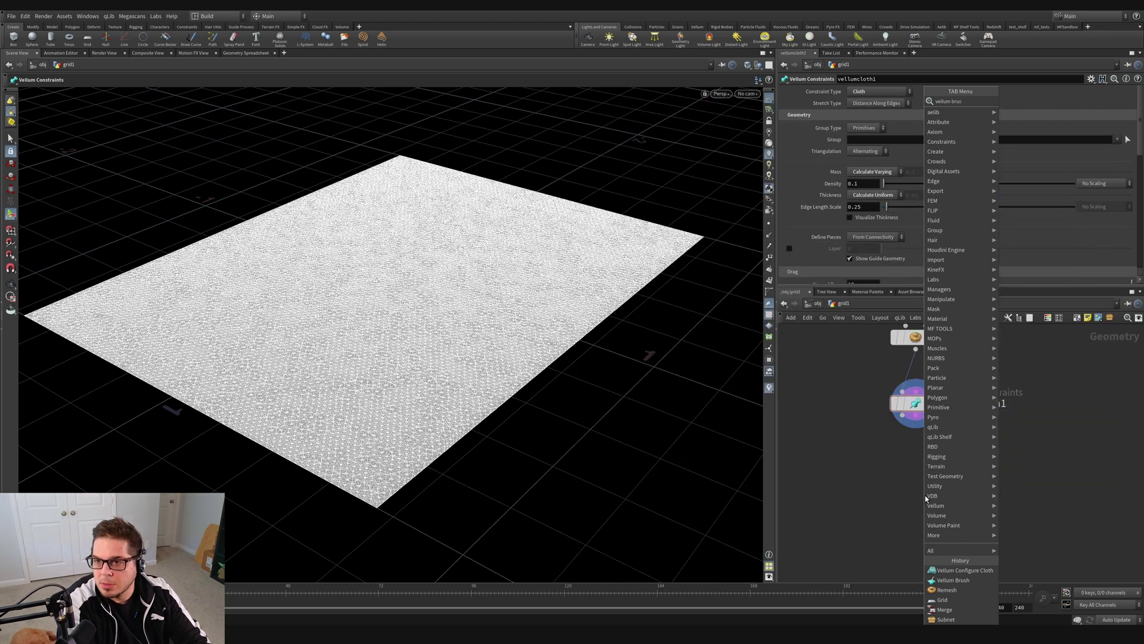
{"action": "key", "text": "Return"}
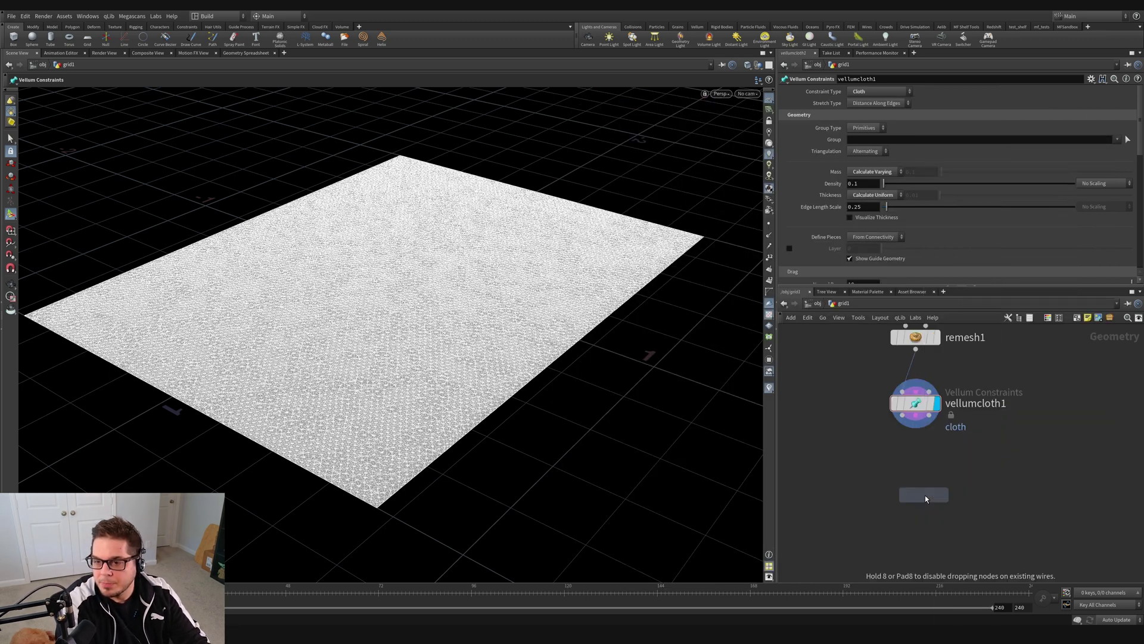
{"action": "left_click", "coordinate": [935, 451]}
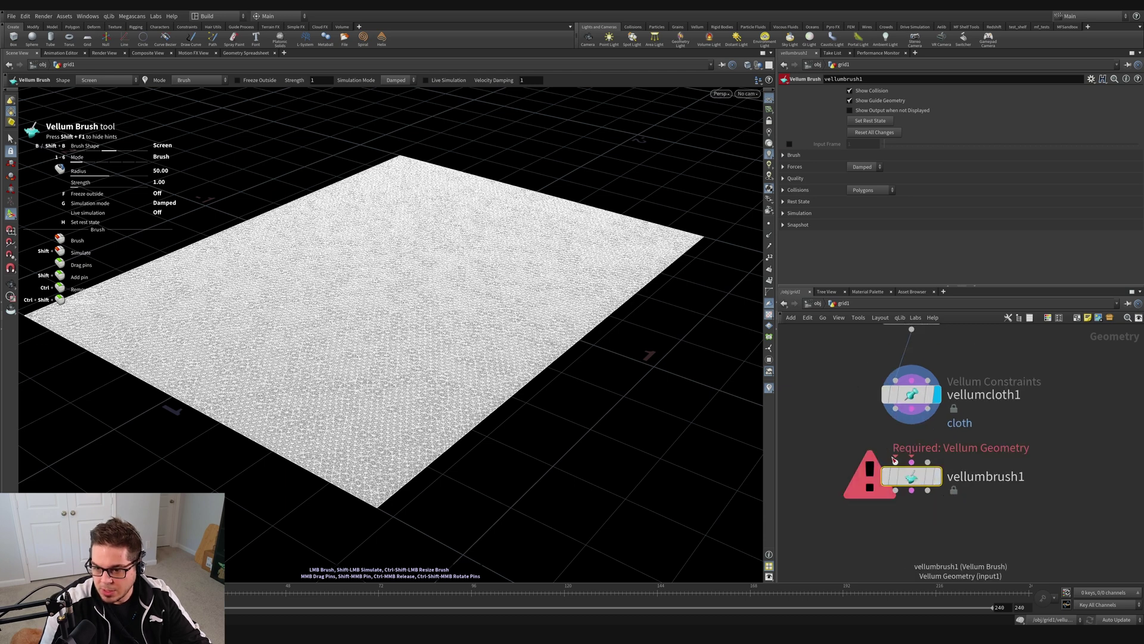
Step: Wire all three Vellum cloth outputs into the matching Vellum Brush inputs and display the brush node
{"action": "left_click", "coordinate": [895, 409]}
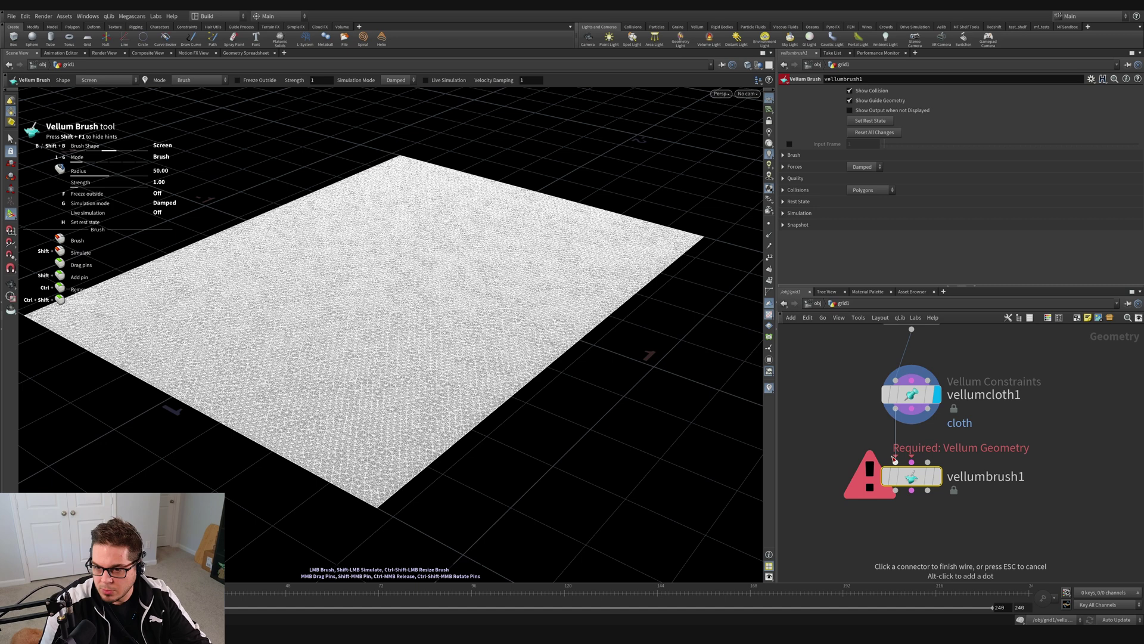
{"action": "left_click", "coordinate": [895, 462]}
{"action": "left_click", "coordinate": [912, 409]}
{"action": "left_click", "coordinate": [911, 461]}
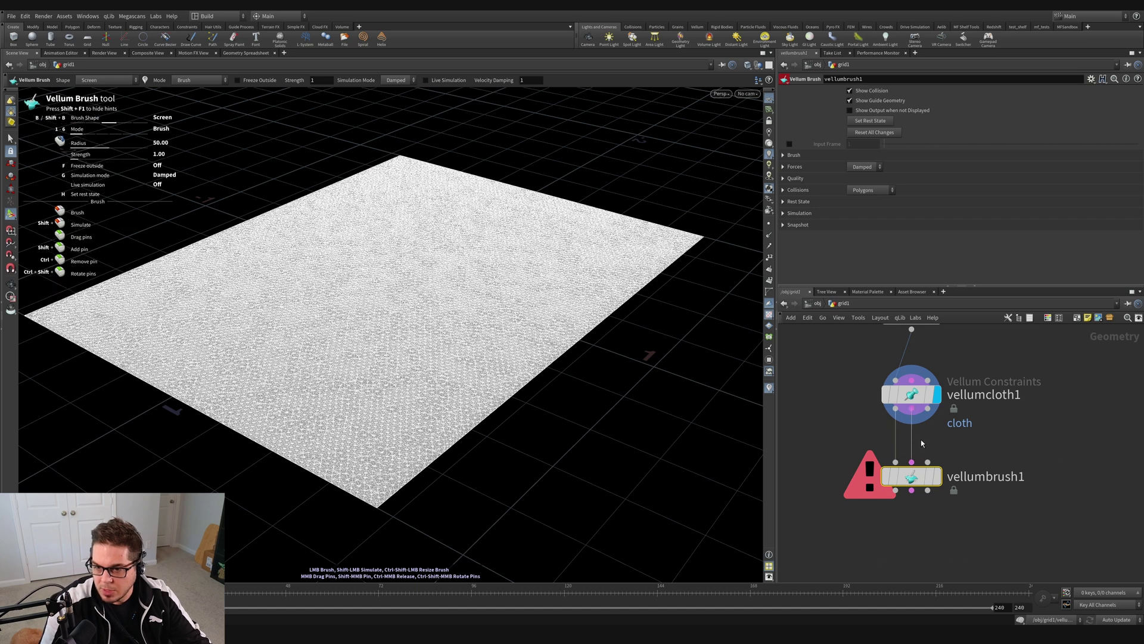
{"action": "left_click", "coordinate": [928, 408]}
{"action": "left_click", "coordinate": [928, 462]}
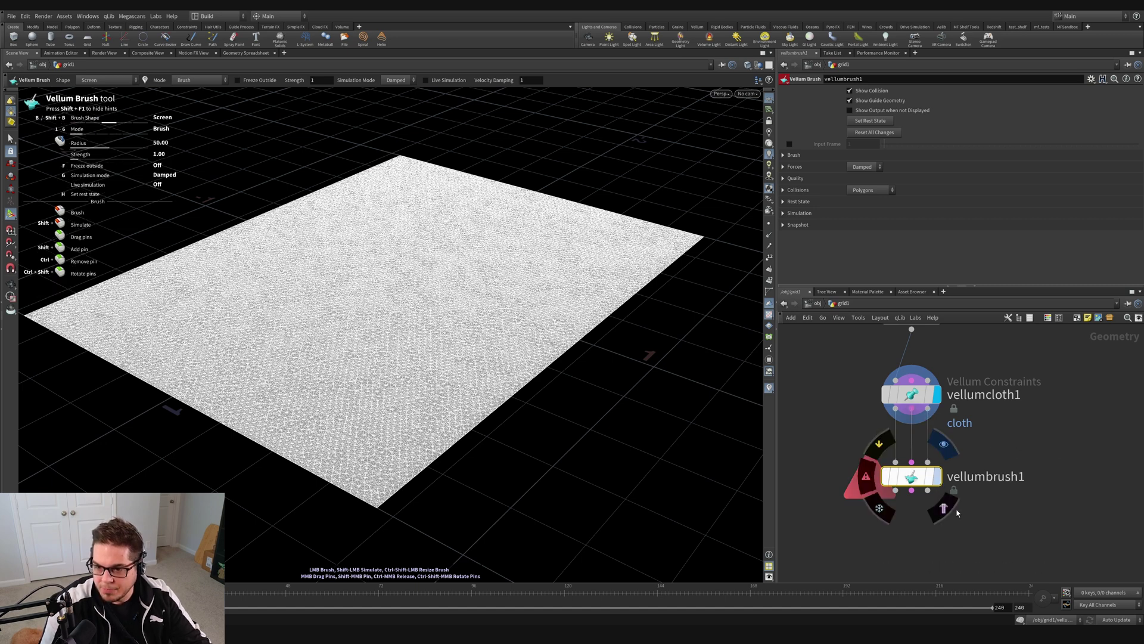
{"action": "left_click", "coordinate": [936, 476]}
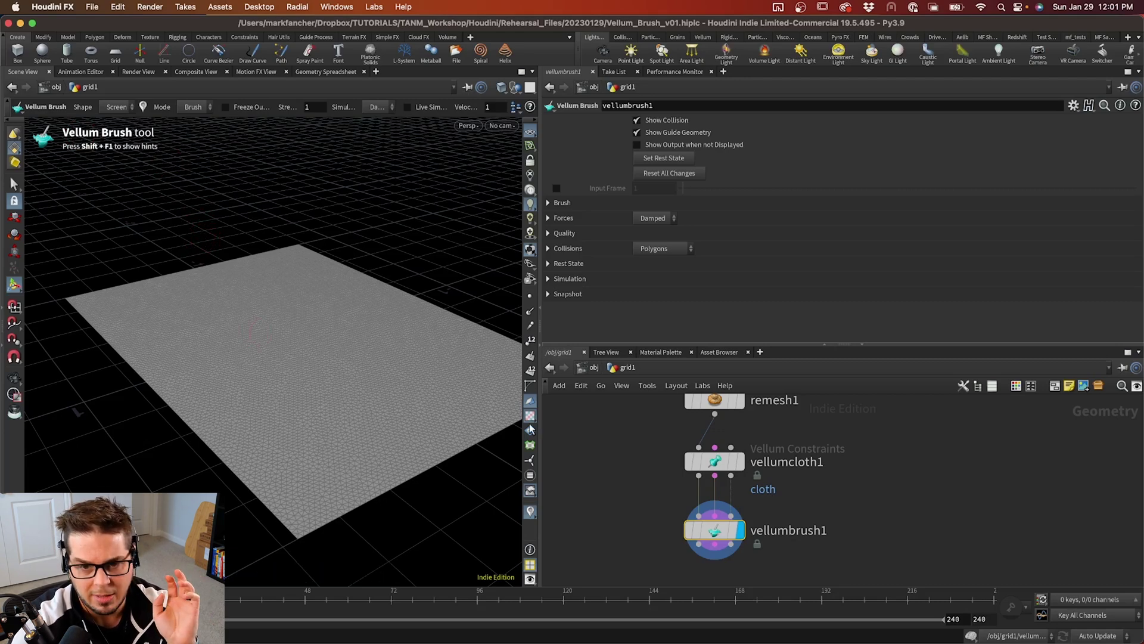
Step: Switch to Activity Monitor and sort the running processes by CPU usage to check the system load
{"action": "left_click_drag", "start_coordinate": [540, 425], "coordinate": [604, 425]}
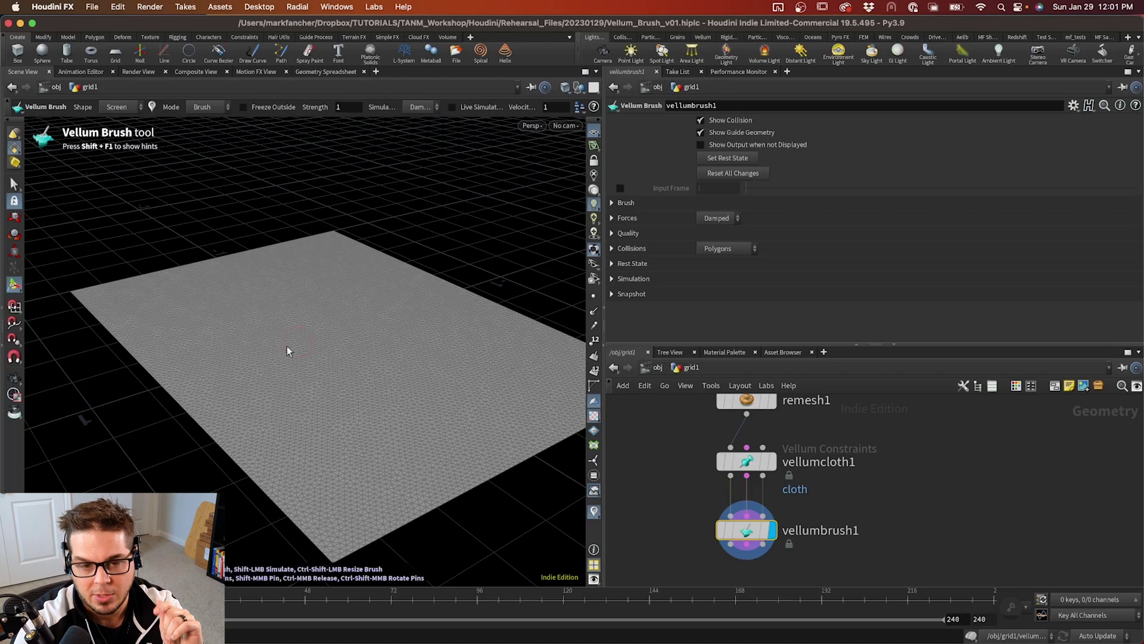
{"action": "mouse_move", "coordinate": [487, 642]}
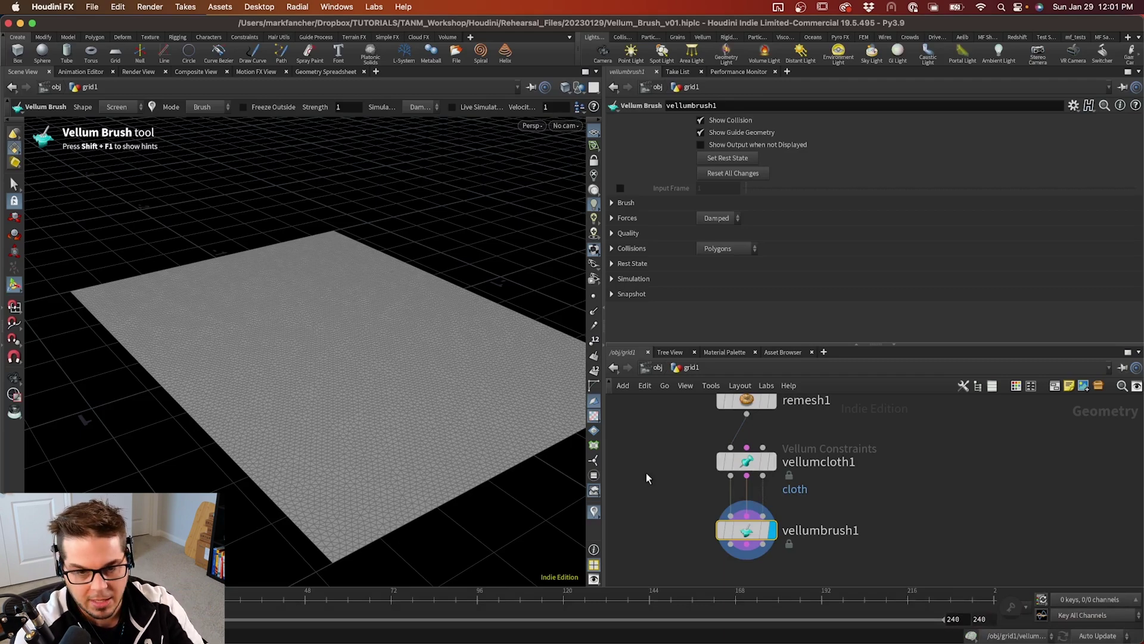
{"action": "key", "text": "super+space"}
{"action": "type", "text": "ac"}
{"action": "key", "text": "Return"}
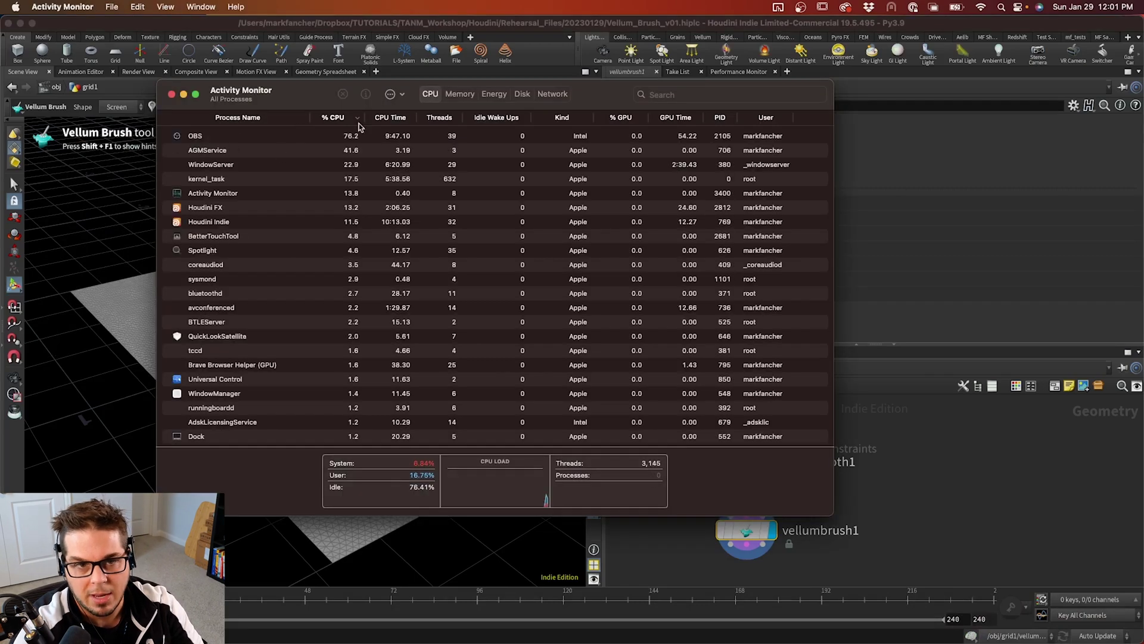
{"action": "left_click", "coordinate": [352, 119]}
{"action": "left_click", "coordinate": [349, 119]}
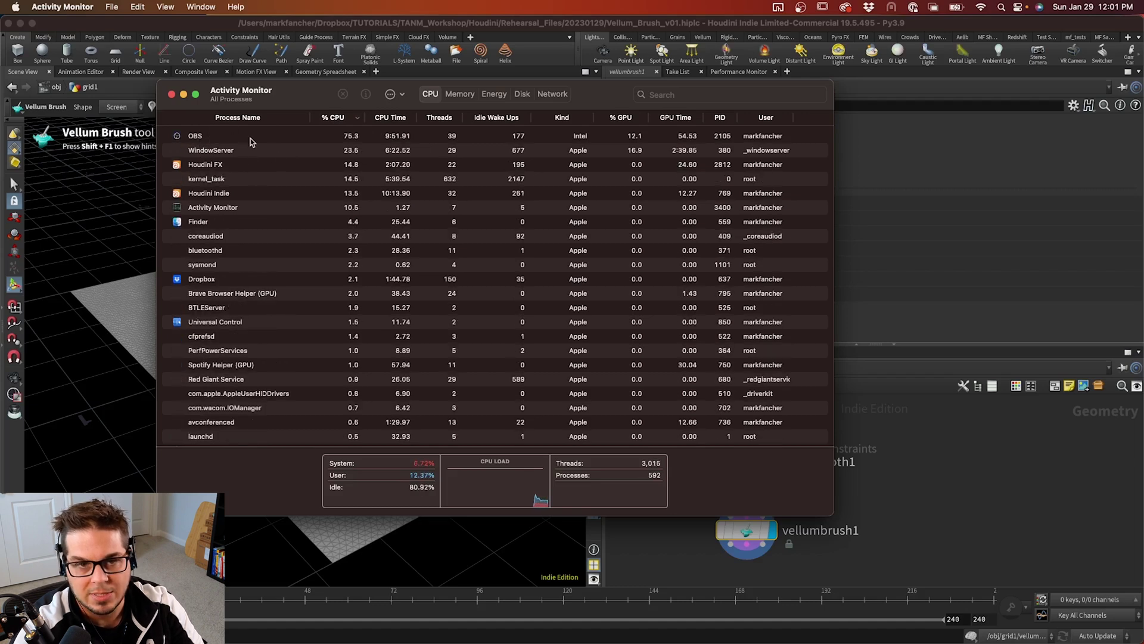
{"action": "left_click_drag", "start_coordinate": [305, 100], "coordinate": [339, 110]}
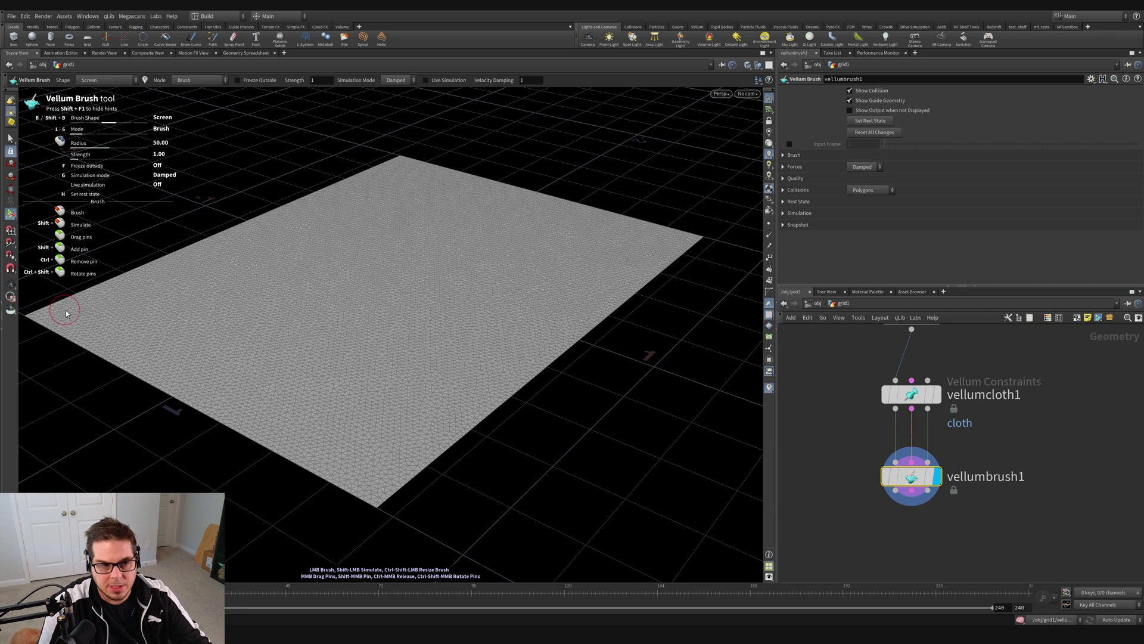
Step: Try pushing small folds into the cloth with the Vellum Brush tool, resetting all changes after each attempt
{"action": "left_click", "coordinate": [10, 139]}
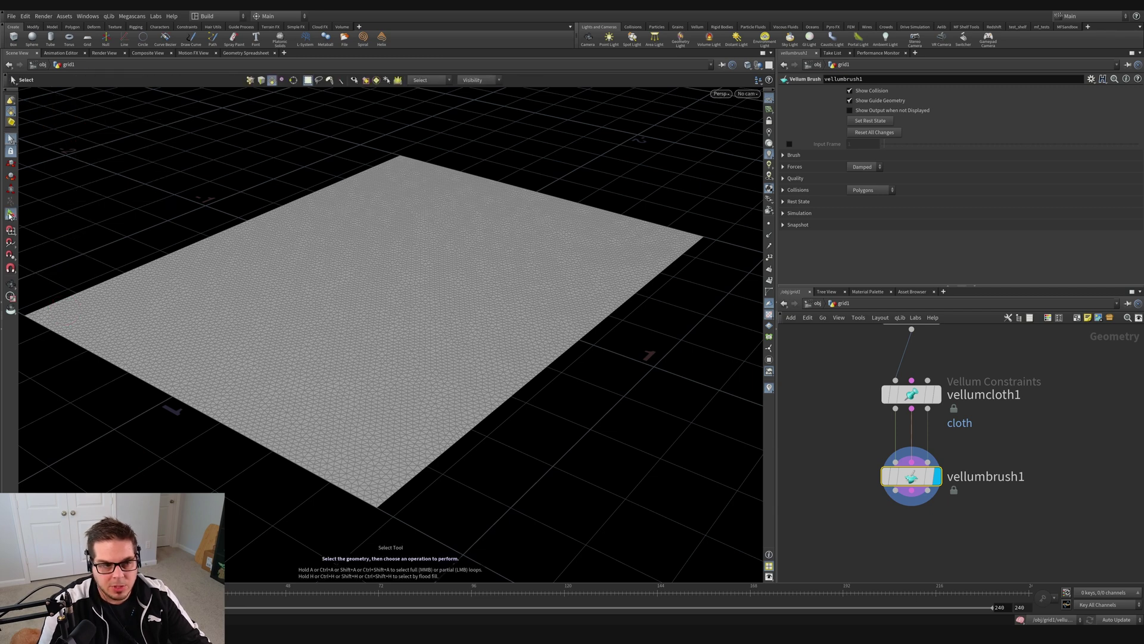
{"action": "left_click", "coordinate": [10, 215]}
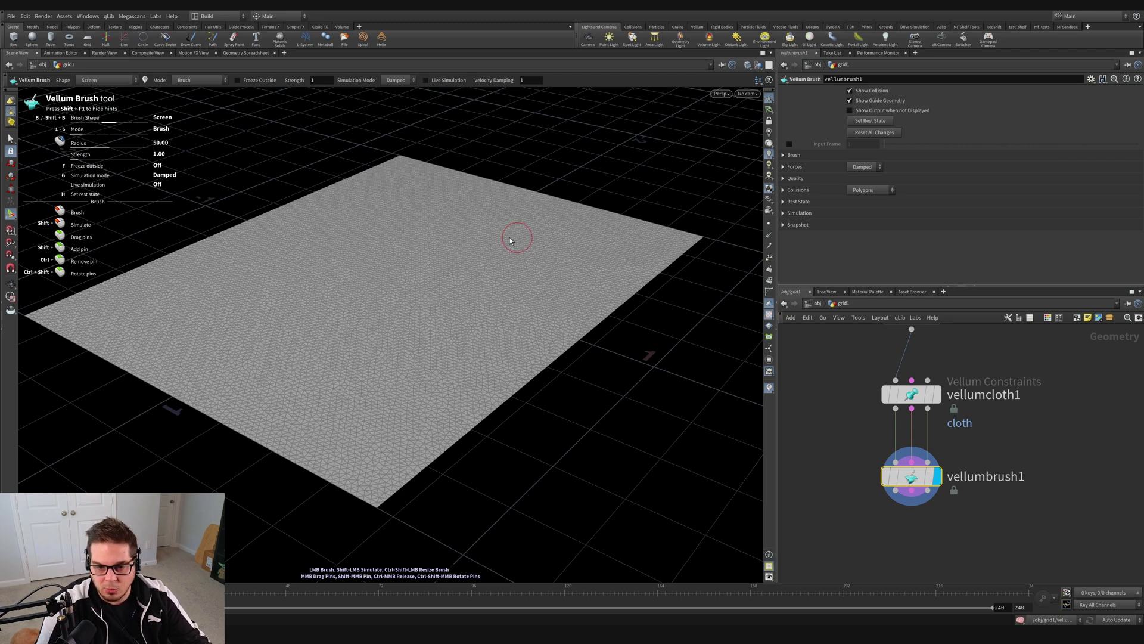
{"action": "mouse_move", "coordinate": [242, 349]}
{"action": "left_mouse_down"}
{"action": "mouse_move", "coordinate": [456, 288]}
{"action": "mouse_move", "coordinate": [409, 299]}
{"action": "mouse_move", "coordinate": [553, 338]}
{"action": "mouse_move", "coordinate": [179, 396]}
{"action": "mouse_move", "coordinate": [324, 204]}
{"action": "mouse_move", "coordinate": [373, 339]}
{"action": "mouse_move", "coordinate": [105, 326]}
{"action": "mouse_move", "coordinate": [452, 320]}
{"action": "mouse_move", "coordinate": [481, 267]}
{"action": "mouse_move", "coordinate": [518, 325]}
{"action": "mouse_move", "coordinate": [387, 265]}
{"action": "mouse_move", "coordinate": [263, 310]}
{"action": "mouse_move", "coordinate": [305, 321]}
{"action": "left_mouse_up"}
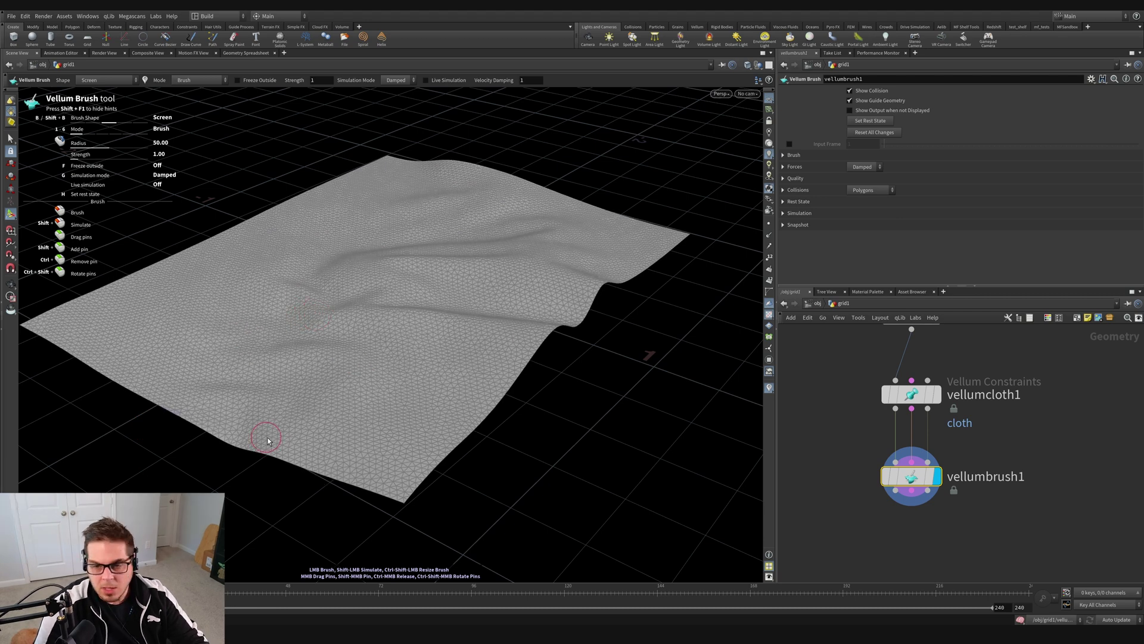
{"action": "left_click", "coordinate": [882, 132]}
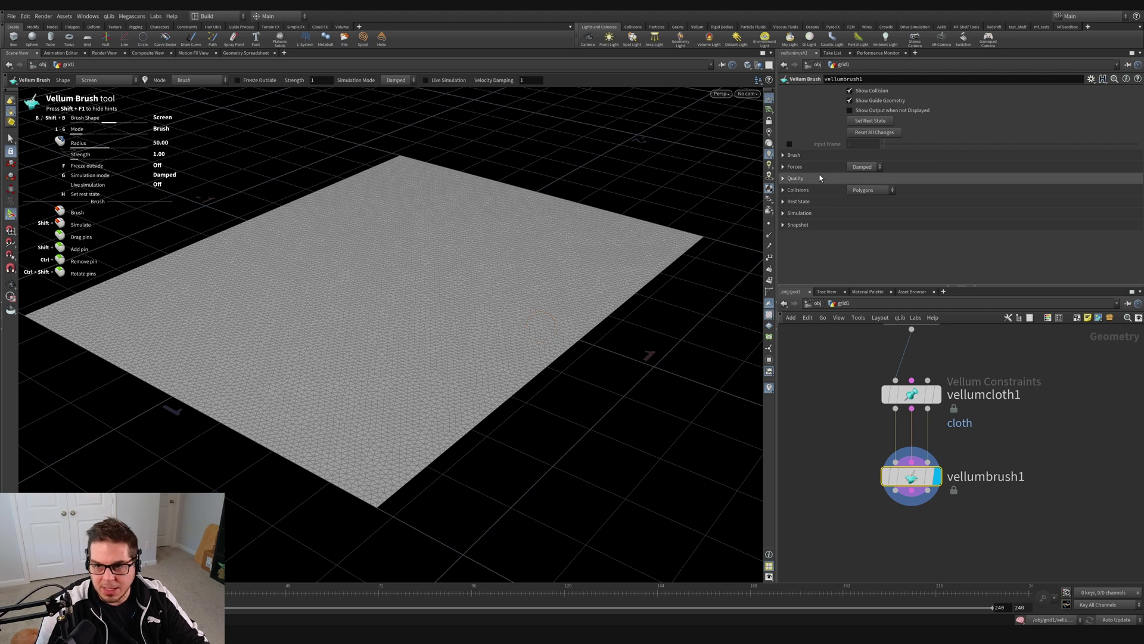
{"action": "mouse_move", "coordinate": [462, 362]}
{"action": "left_mouse_down"}
{"action": "mouse_move", "coordinate": [178, 363]}
{"action": "mouse_move", "coordinate": [466, 199]}
{"action": "mouse_move", "coordinate": [411, 365]}
{"action": "mouse_move", "coordinate": [552, 285]}
{"action": "mouse_move", "coordinate": [434, 378]}
{"action": "mouse_move", "coordinate": [731, 205]}
{"action": "left_mouse_up"}
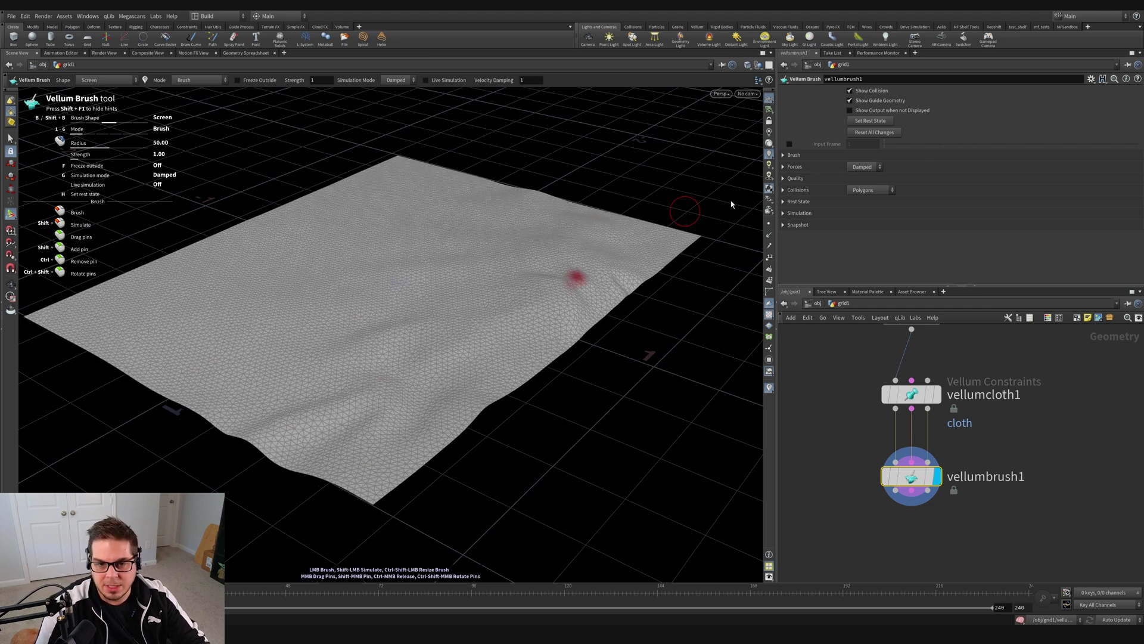
{"action": "left_click", "coordinate": [862, 134]}
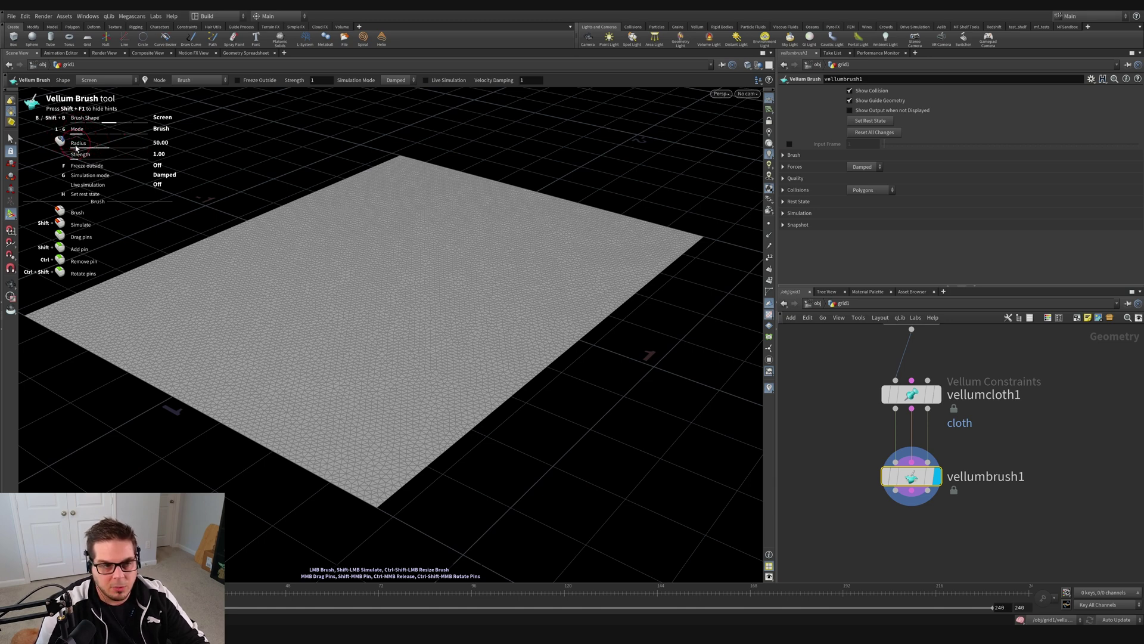
Step: Enlarge the Vellum Brush radius to 446.35 and brush large folds across the cloth
{"action": "scroll", "coordinate": [291, 262], "scroll_direction": "up", "scroll_amount": 20}
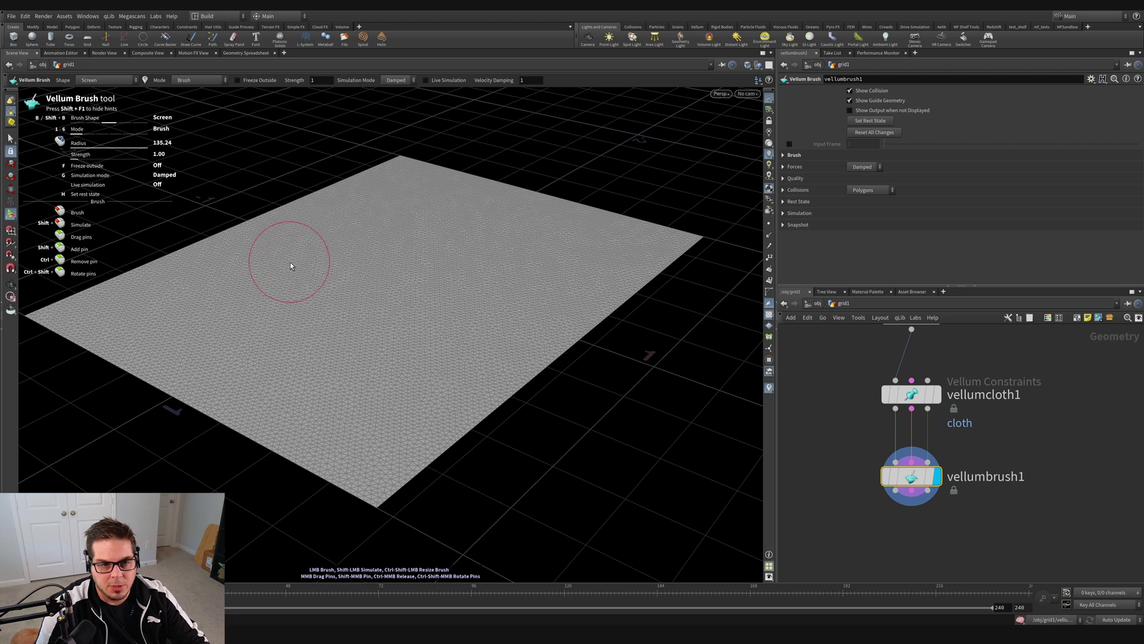
{"action": "scroll", "coordinate": [417, 241], "scroll_direction": "down", "scroll_amount": 5}
{"action": "mouse_move", "coordinate": [419, 244]}
{"action": "left_mouse_down", "text": "ctrl+shift"}
{"action": "mouse_move", "coordinate": [361, 281]}
{"action": "mouse_move", "coordinate": [434, 260]}
{"action": "mouse_move", "coordinate": [427, 278]}
{"action": "mouse_move", "coordinate": [270, 392]}
{"action": "mouse_move", "coordinate": [377, 265]}
{"action": "mouse_move", "coordinate": [409, 316]}
{"action": "mouse_move", "coordinate": [441, 330]}
{"action": "mouse_move", "coordinate": [344, 312]}
{"action": "mouse_move", "coordinate": [542, 261]}
{"action": "mouse_move", "coordinate": [439, 360]}
{"action": "mouse_move", "coordinate": [421, 242]}
{"action": "mouse_move", "coordinate": [399, 244]}
{"action": "mouse_move", "coordinate": [341, 206]}
{"action": "left_mouse_up", "text": "ctrl+shift"}
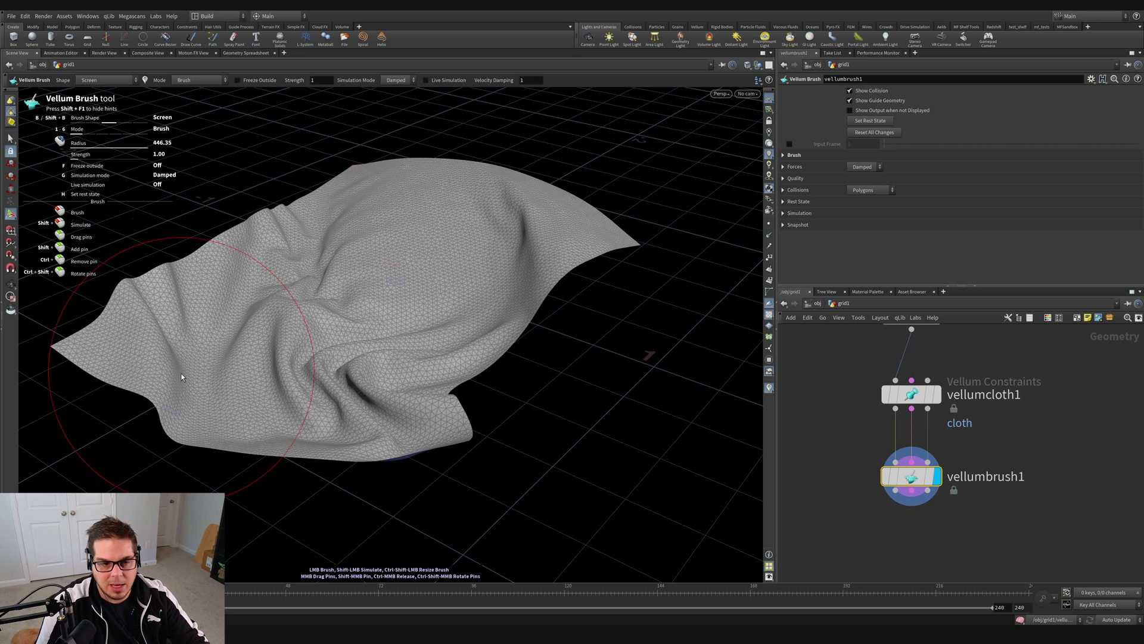
{"action": "mouse_move", "coordinate": [507, 254]}
{"action": "left_mouse_down"}
{"action": "mouse_move", "coordinate": [453, 280]}
{"action": "mouse_move", "coordinate": [492, 248]}
{"action": "mouse_move", "coordinate": [540, 311]}
{"action": "left_mouse_up"}
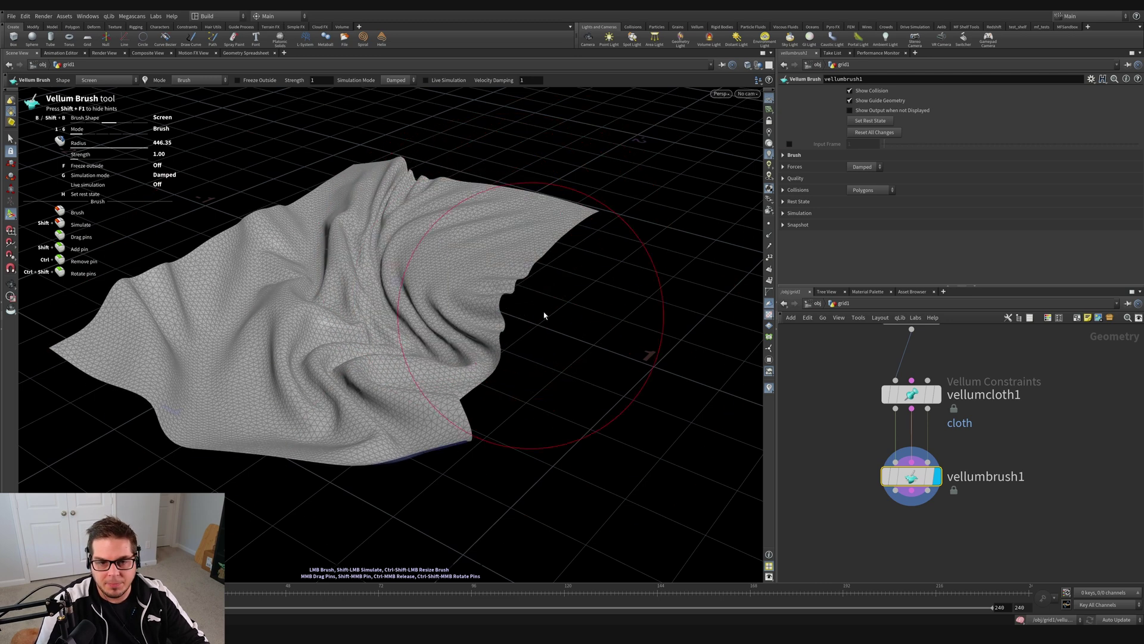
Step: Change the brush shape to Surface and pull the cloth's corners inward
{"action": "left_click", "coordinate": [96, 81]}
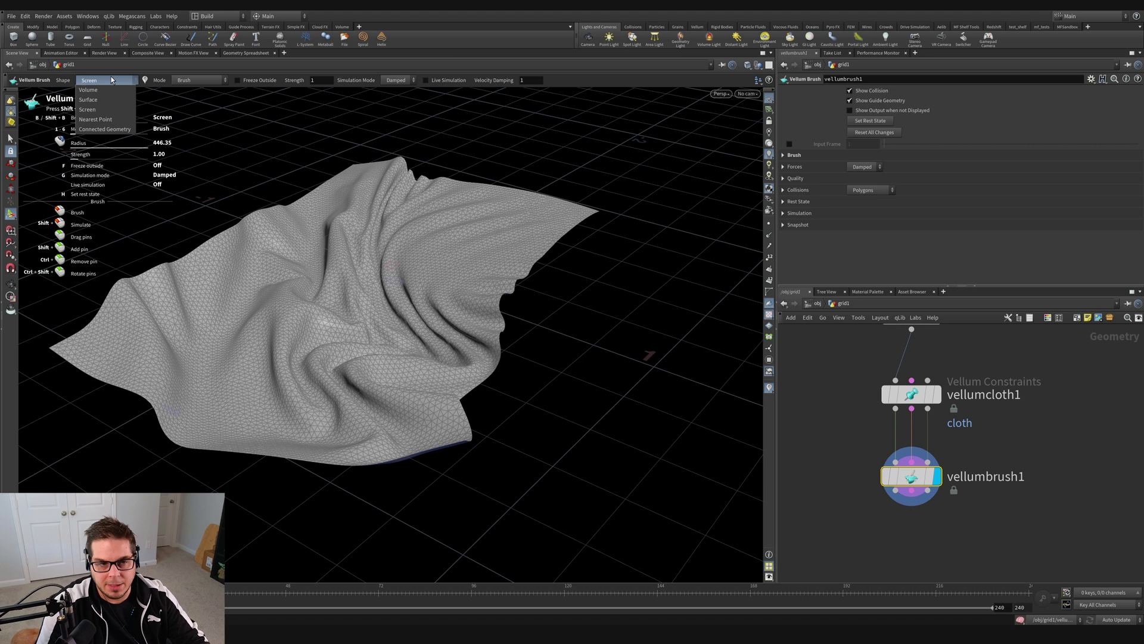
{"action": "left_click", "coordinate": [90, 100]}
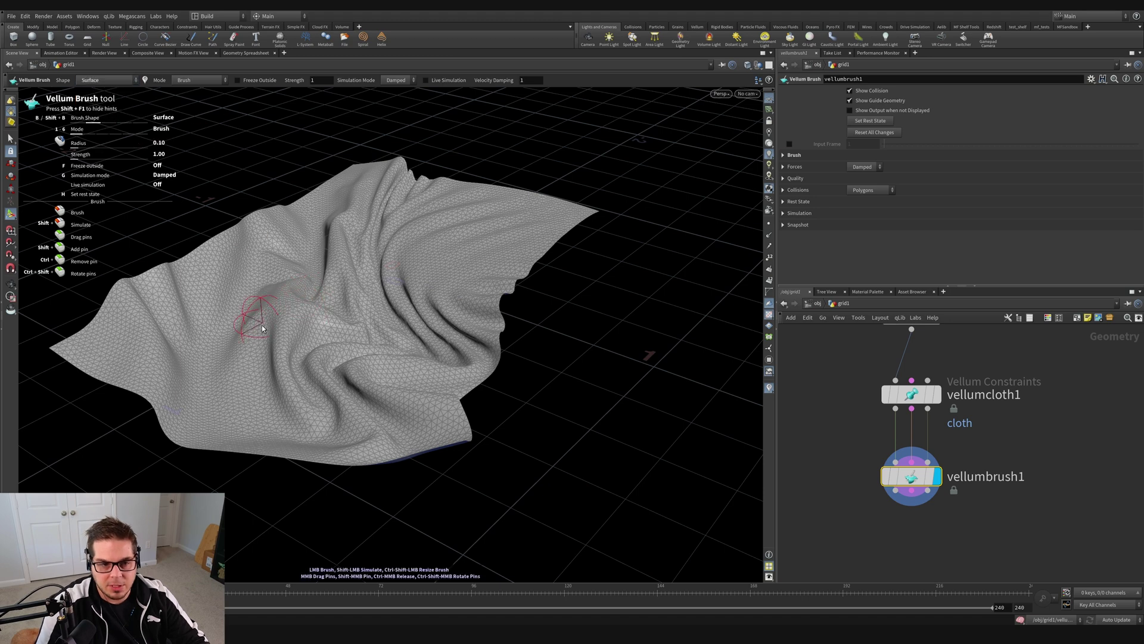
{"action": "left_click_drag", "start_coordinate": [573, 215], "coordinate": [371, 239]}
{"action": "mouse_move", "coordinate": [138, 341]}
{"action": "left_mouse_down"}
{"action": "mouse_move", "coordinate": [221, 406]}
{"action": "mouse_move", "coordinate": [215, 334]}
{"action": "mouse_move", "coordinate": [326, 277]}
{"action": "mouse_move", "coordinate": [196, 313]}
{"action": "mouse_move", "coordinate": [103, 322]}
{"action": "mouse_move", "coordinate": [172, 328]}
{"action": "mouse_move", "coordinate": [183, 342]}
{"action": "mouse_move", "coordinate": [160, 309]}
{"action": "mouse_move", "coordinate": [196, 334]}
{"action": "left_mouse_up"}
Step: Try the Volume brush shape, followed by Nearest Point, on the folded cloth
{"action": "left_click", "coordinate": [107, 80]}
{"action": "left_click", "coordinate": [109, 88]}
{"action": "left_click", "coordinate": [107, 80]}
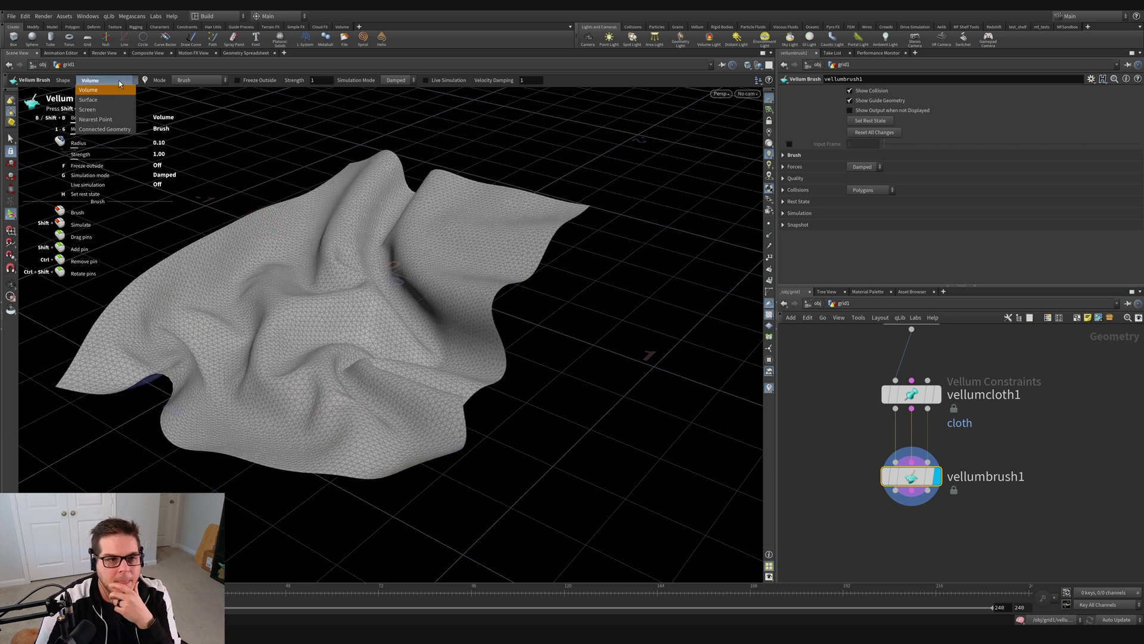
{"action": "left_click", "coordinate": [95, 119]}
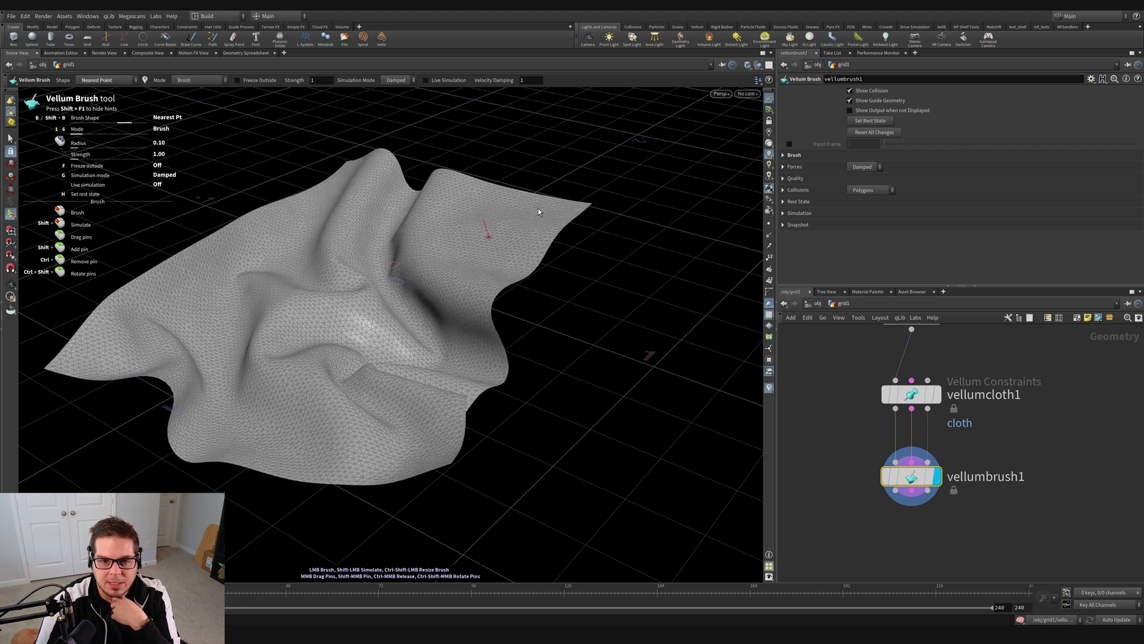
Step: Try a stroke with the Connected Geometry brush shape on the cloth and undo it
{"action": "left_click", "coordinate": [104, 80]}
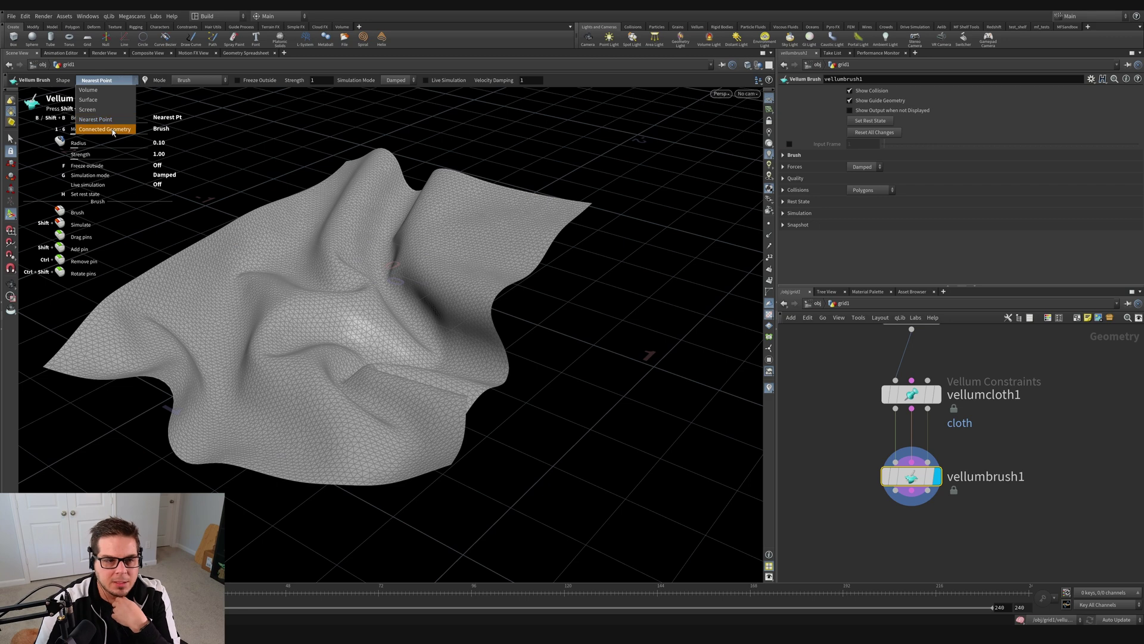
{"action": "left_click", "coordinate": [105, 129]}
{"action": "mouse_move", "coordinate": [471, 235]}
{"action": "left_mouse_down"}
{"action": "mouse_move", "coordinate": [383, 312]}
{"action": "mouse_move", "coordinate": [462, 217]}
{"action": "mouse_move", "coordinate": [421, 271]}
{"action": "mouse_move", "coordinate": [482, 249]}
{"action": "left_mouse_up"}
{"action": "key", "text": "ctrl+z"}
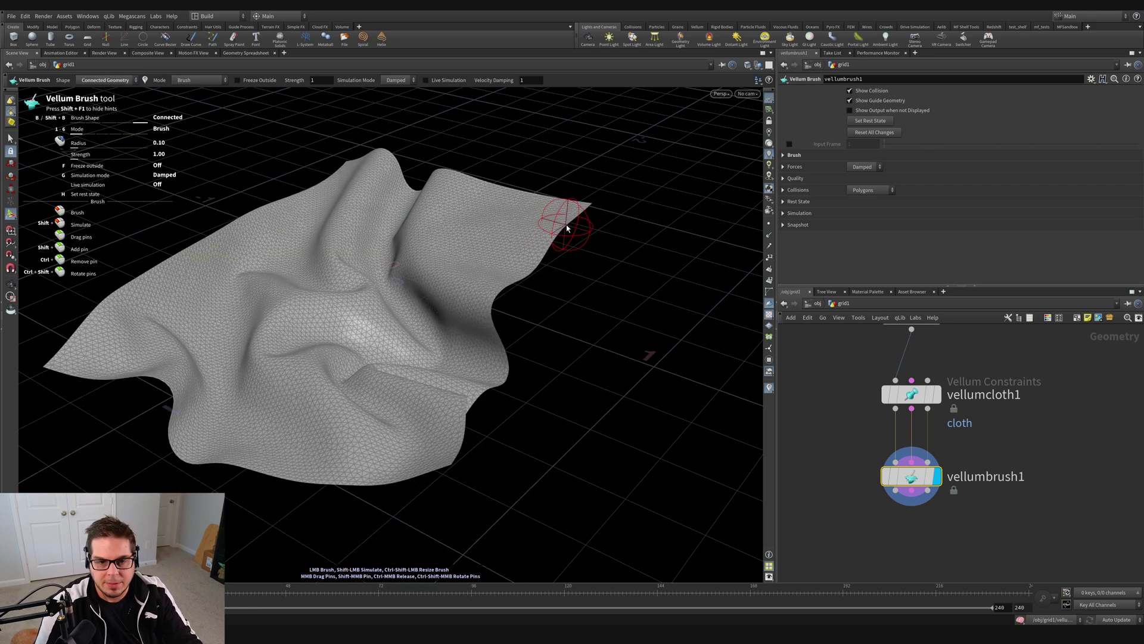
{"action": "mouse_move", "coordinate": [513, 226]}
{"action": "left_mouse_down"}
{"action": "mouse_move", "coordinate": [516, 245]}
{"action": "mouse_move", "coordinate": [620, 212]}
{"action": "mouse_move", "coordinate": [602, 222]}
{"action": "left_mouse_up"}
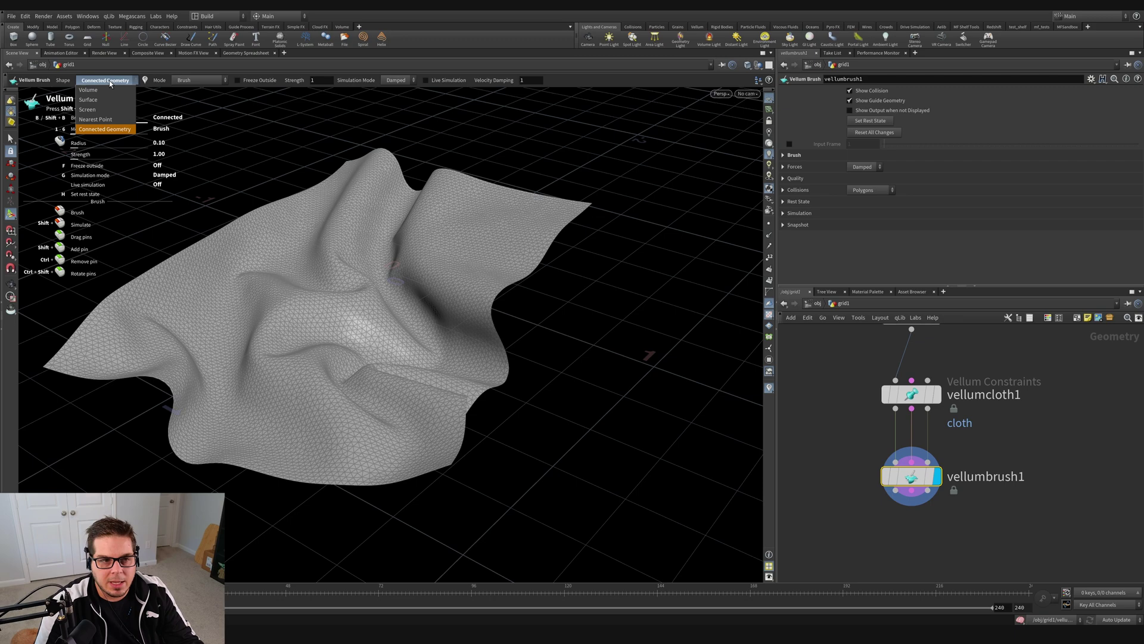
Step: Return the brush shape to Screen and brush the cloth into broad folds
{"action": "left_click", "coordinate": [107, 112]}
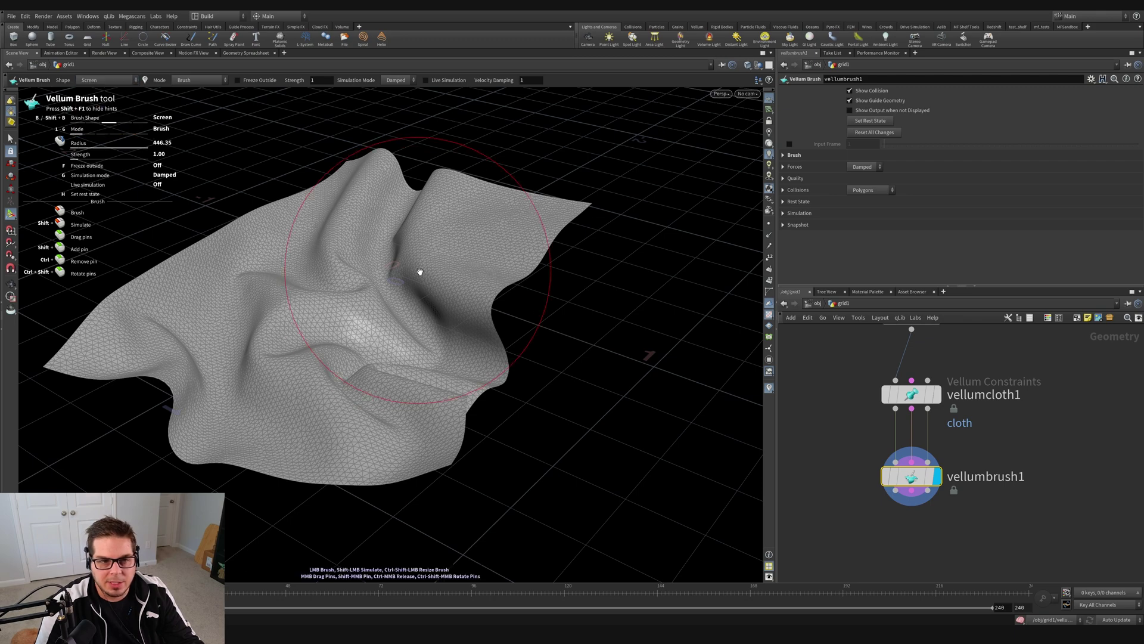
{"action": "mouse_move", "coordinate": [416, 269]}
{"action": "left_mouse_down"}
{"action": "mouse_move", "coordinate": [393, 120]}
{"action": "mouse_move", "coordinate": [408, 245]}
{"action": "mouse_move", "coordinate": [435, 198]}
{"action": "mouse_move", "coordinate": [399, 196]}
{"action": "mouse_move", "coordinate": [355, 248]}
{"action": "mouse_move", "coordinate": [343, 181]}
{"action": "mouse_move", "coordinate": [286, 207]}
{"action": "mouse_move", "coordinate": [467, 381]}
{"action": "mouse_move", "coordinate": [449, 429]}
{"action": "mouse_move", "coordinate": [452, 366]}
{"action": "mouse_move", "coordinate": [365, 332]}
{"action": "mouse_move", "coordinate": [409, 350]}
{"action": "mouse_move", "coordinate": [434, 327]}
{"action": "mouse_move", "coordinate": [414, 337]}
{"action": "mouse_move", "coordinate": [436, 346]}
{"action": "left_mouse_up"}
{"action": "mouse_move", "coordinate": [477, 360]}
{"action": "right_mouse_down", "text": "alt"}
{"action": "mouse_move", "coordinate": [497, 323]}
{"action": "mouse_move", "coordinate": [374, 327]}
{"action": "right_mouse_up", "text": "alt"}
{"action": "left_click_drag", "start_coordinate": [374, 328], "coordinate": [274, 319], "text": "alt"}
{"action": "middle_click_drag", "start_coordinate": [273, 320], "coordinate": [257, 294], "text": "alt"}
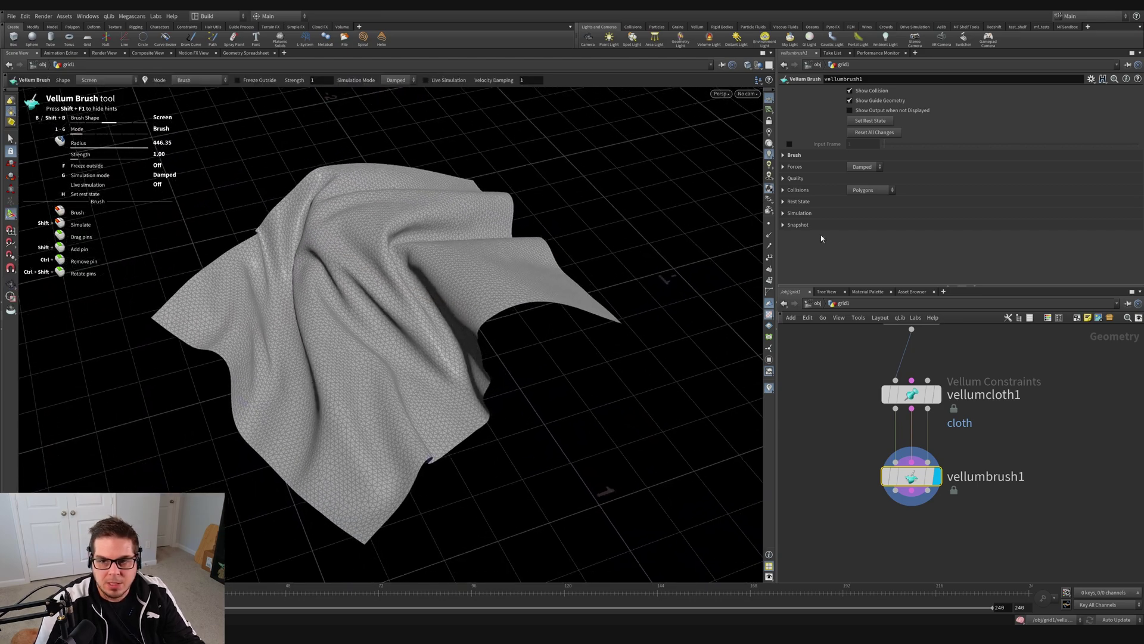
Step: Reset all changes on the Vellum Brush node to restore the flat cloth
{"action": "left_click", "coordinate": [884, 136]}
{"action": "mouse_move", "coordinate": [417, 286]}
{"action": "left_mouse_down"}
{"action": "mouse_move", "coordinate": [383, 304]}
{"action": "mouse_move", "coordinate": [426, 295]}
{"action": "left_mouse_up"}
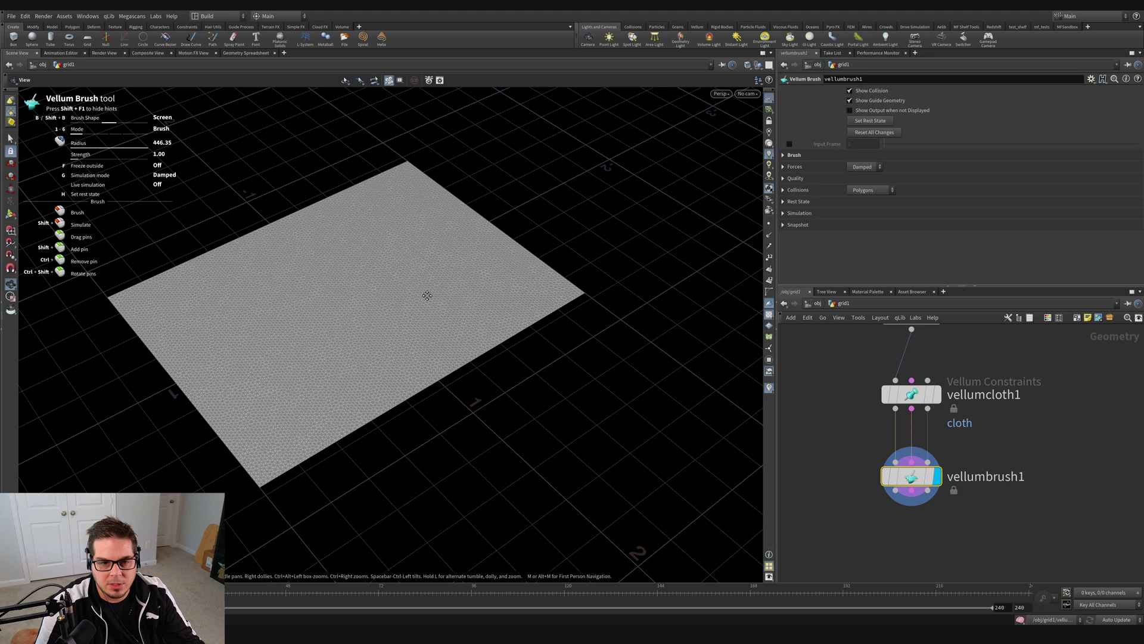
{"action": "middle_click_drag", "start_coordinate": [427, 296], "coordinate": [455, 308]}
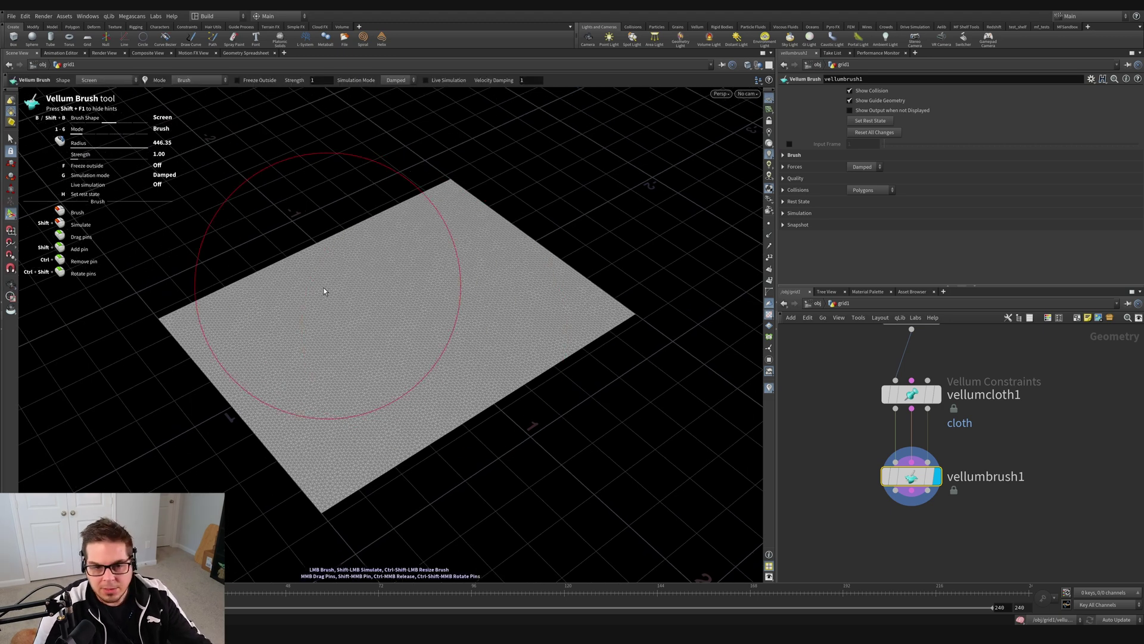
Step: Set the Screen Radius to 100, pull the cloth's centre with one brush stroke, and reset all changes
{"action": "scroll", "coordinate": [325, 238], "scroll_direction": "down", "scroll_amount": 5}
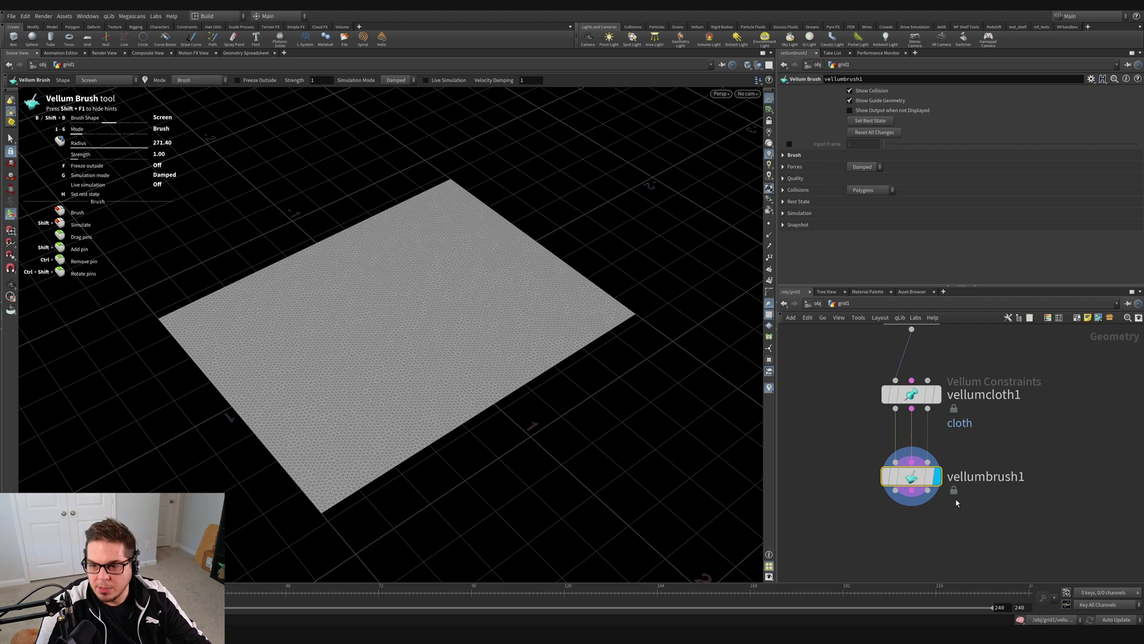
{"action": "left_click", "coordinate": [790, 155]}
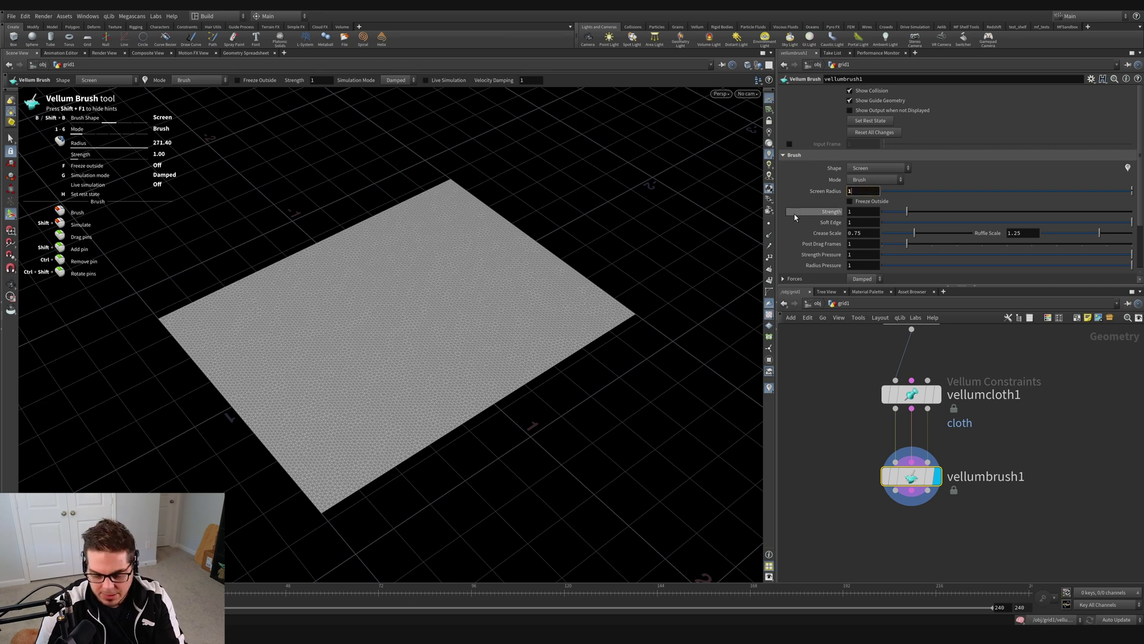
{"action": "key", "text": "Return"}
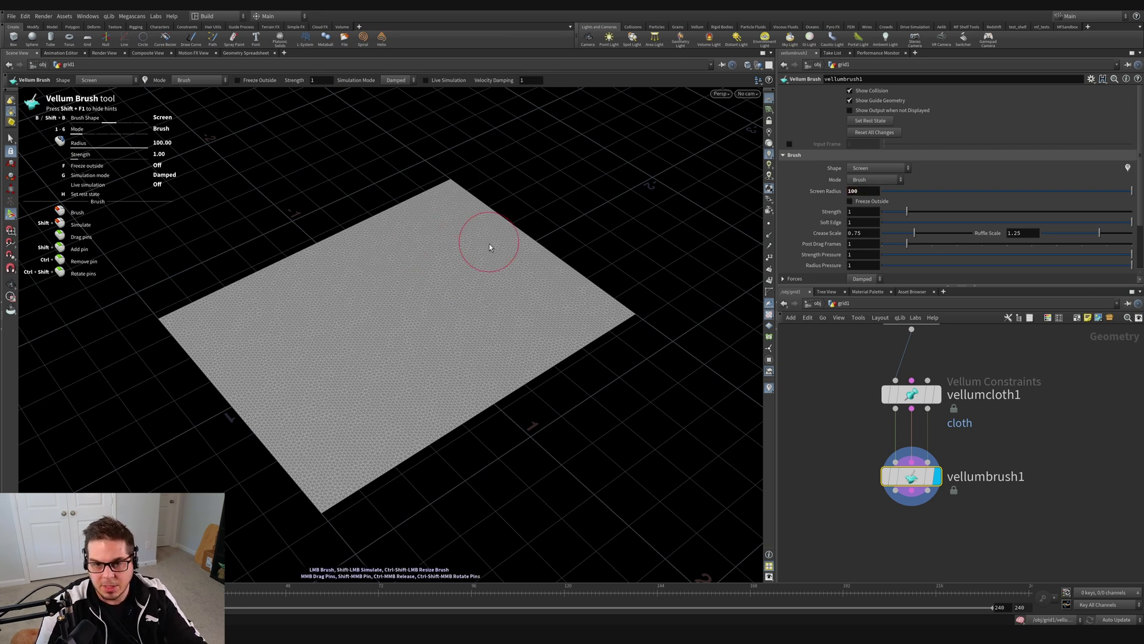
{"action": "mouse_move", "coordinate": [488, 244]}
{"action": "left_mouse_down"}
{"action": "mouse_move", "coordinate": [305, 352]}
{"action": "mouse_move", "coordinate": [441, 296]}
{"action": "mouse_move", "coordinate": [382, 289]}
{"action": "left_mouse_up"}
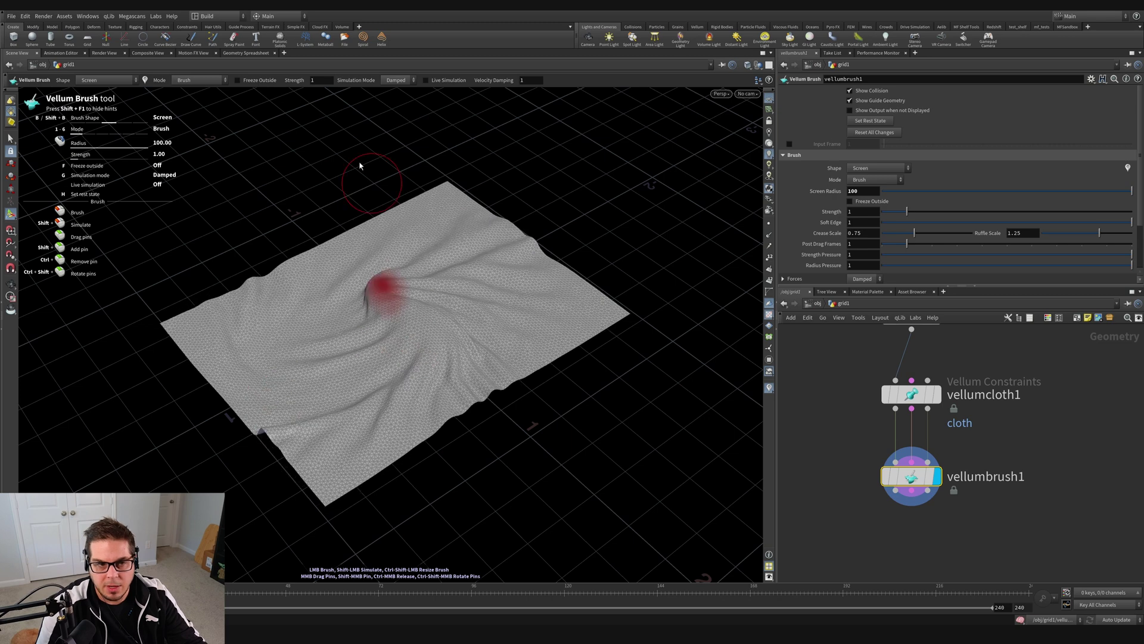
{"action": "left_click", "coordinate": [887, 136]}
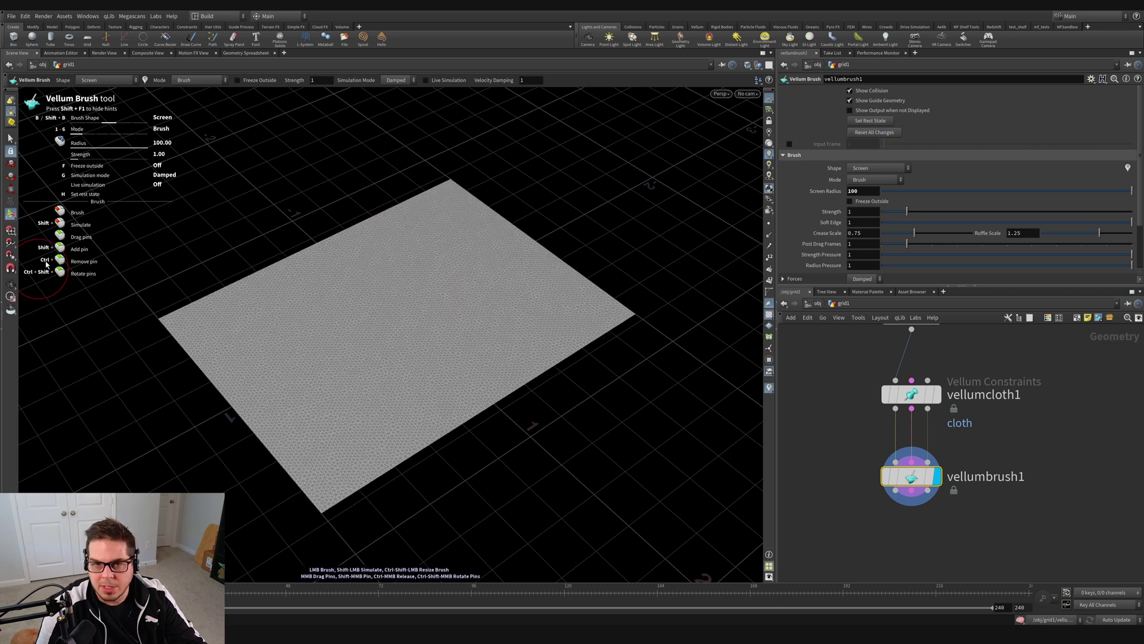
Step: Set the brush mode to Drag and pull the cloth's corner and opposite side into hanging folds
{"action": "left_click", "coordinate": [185, 83]}
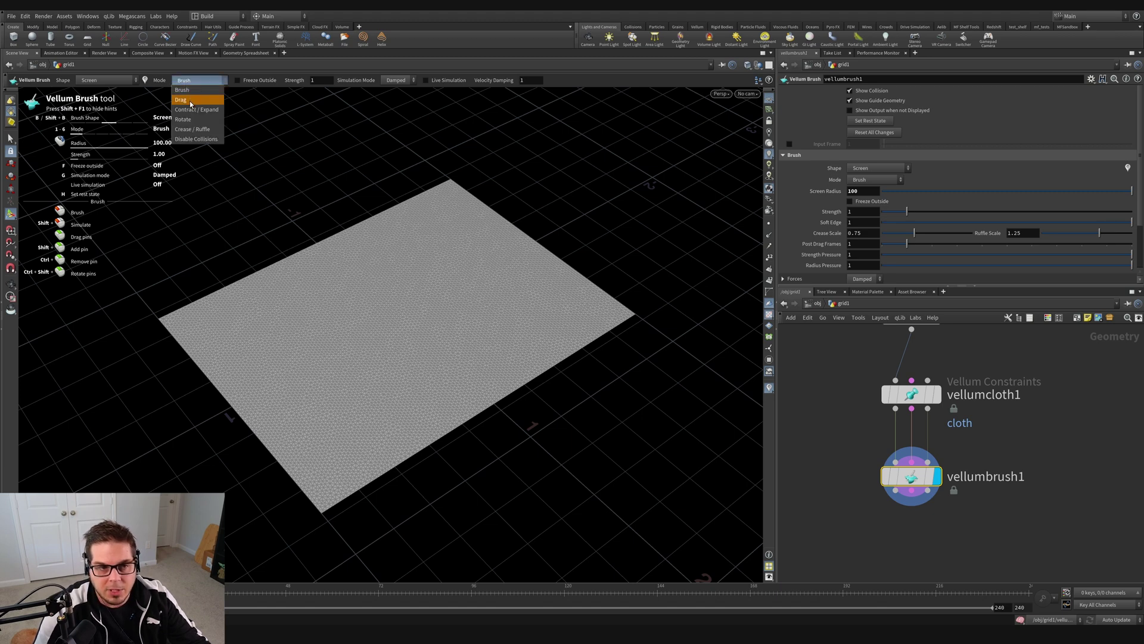
{"action": "left_click", "coordinate": [192, 102]}
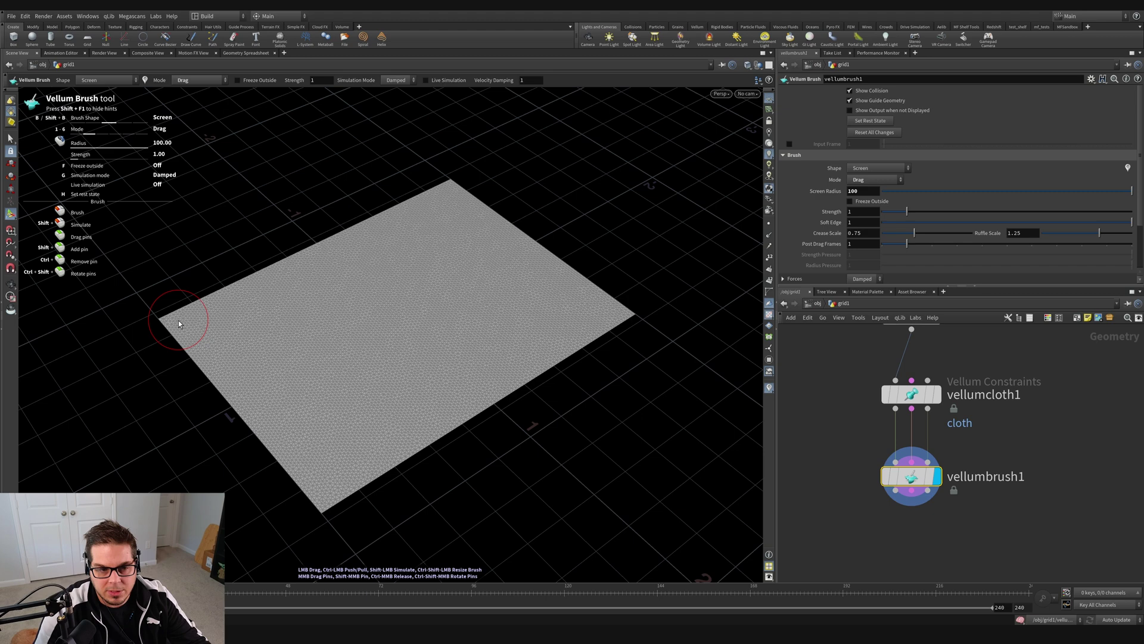
{"action": "mouse_move", "coordinate": [171, 325]}
{"action": "left_mouse_down"}
{"action": "mouse_move", "coordinate": [169, 254]}
{"action": "mouse_move", "coordinate": [339, 117]}
{"action": "mouse_move", "coordinate": [745, 274]}
{"action": "mouse_move", "coordinate": [573, 352]}
{"action": "mouse_move", "coordinate": [553, 346]}
{"action": "mouse_move", "coordinate": [374, 409]}
{"action": "mouse_move", "coordinate": [447, 345]}
{"action": "mouse_move", "coordinate": [409, 320]}
{"action": "mouse_move", "coordinate": [447, 355]}
{"action": "left_mouse_up"}
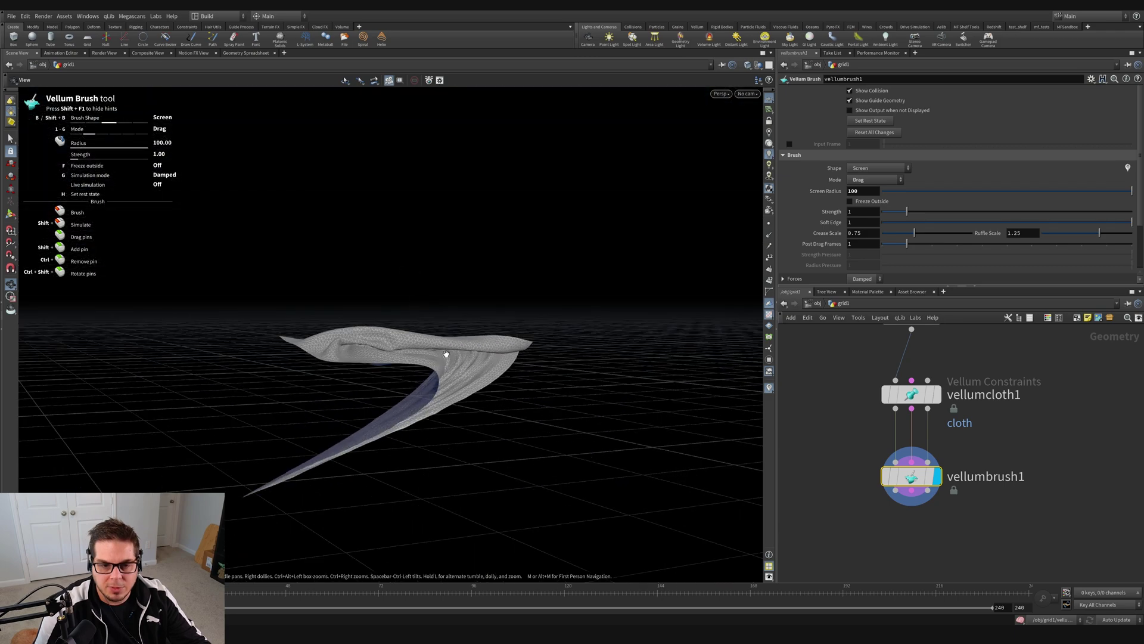
{"action": "middle_click_drag", "start_coordinate": [447, 355], "coordinate": [420, 355], "text": "alt"}
{"action": "mouse_move", "coordinate": [481, 340]}
{"action": "left_mouse_down"}
{"action": "mouse_move", "coordinate": [513, 261]}
{"action": "mouse_move", "coordinate": [495, 223]}
{"action": "mouse_move", "coordinate": [484, 245]}
{"action": "mouse_move", "coordinate": [446, 237]}
{"action": "mouse_move", "coordinate": [362, 186]}
{"action": "mouse_move", "coordinate": [268, 179]}
{"action": "mouse_move", "coordinate": [205, 238]}
{"action": "mouse_move", "coordinate": [250, 181]}
{"action": "mouse_move", "coordinate": [391, 206]}
{"action": "mouse_move", "coordinate": [351, 185]}
{"action": "mouse_move", "coordinate": [196, 237]}
{"action": "mouse_move", "coordinate": [485, 235]}
{"action": "mouse_move", "coordinate": [500, 171]}
{"action": "mouse_move", "coordinate": [302, 237]}
{"action": "mouse_move", "coordinate": [320, 206]}
{"action": "left_mouse_up"}
{"action": "mouse_move", "coordinate": [321, 230]}
{"action": "left_mouse_down", "text": "alt"}
{"action": "mouse_move", "coordinate": [349, 297]}
{"action": "mouse_move", "coordinate": [434, 294]}
{"action": "mouse_move", "coordinate": [412, 303]}
{"action": "mouse_move", "coordinate": [364, 286]}
{"action": "mouse_move", "coordinate": [429, 263]}
{"action": "left_mouse_up", "text": "alt"}
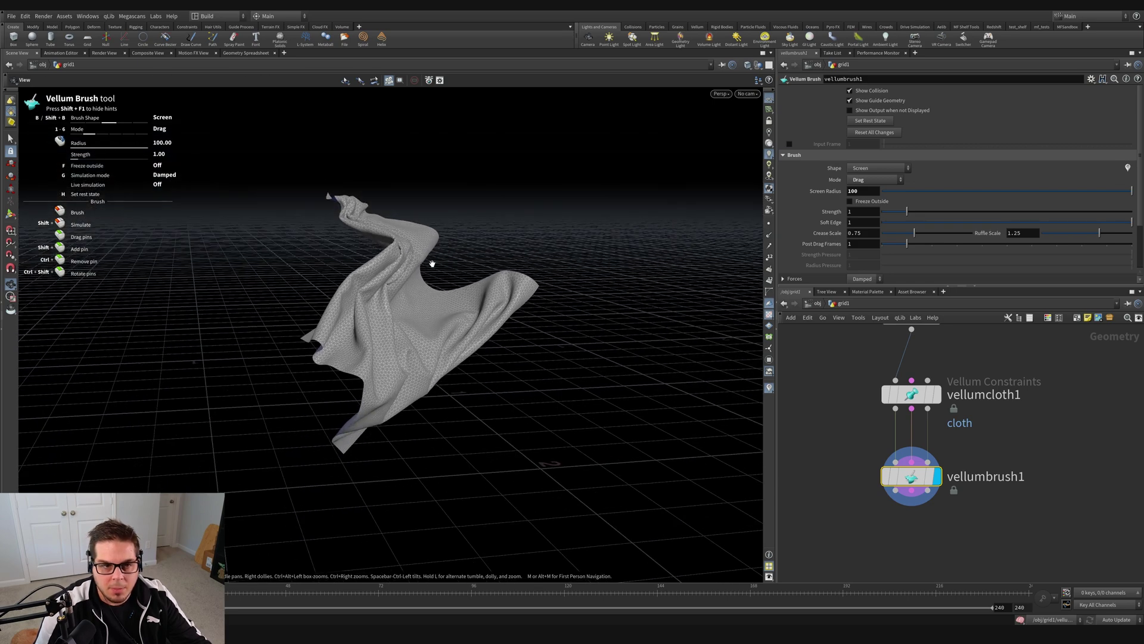
Step: Set the brush mode to Contract / Expand and reset all changes to the dragged cloth
{"action": "left_click", "coordinate": [204, 81]}
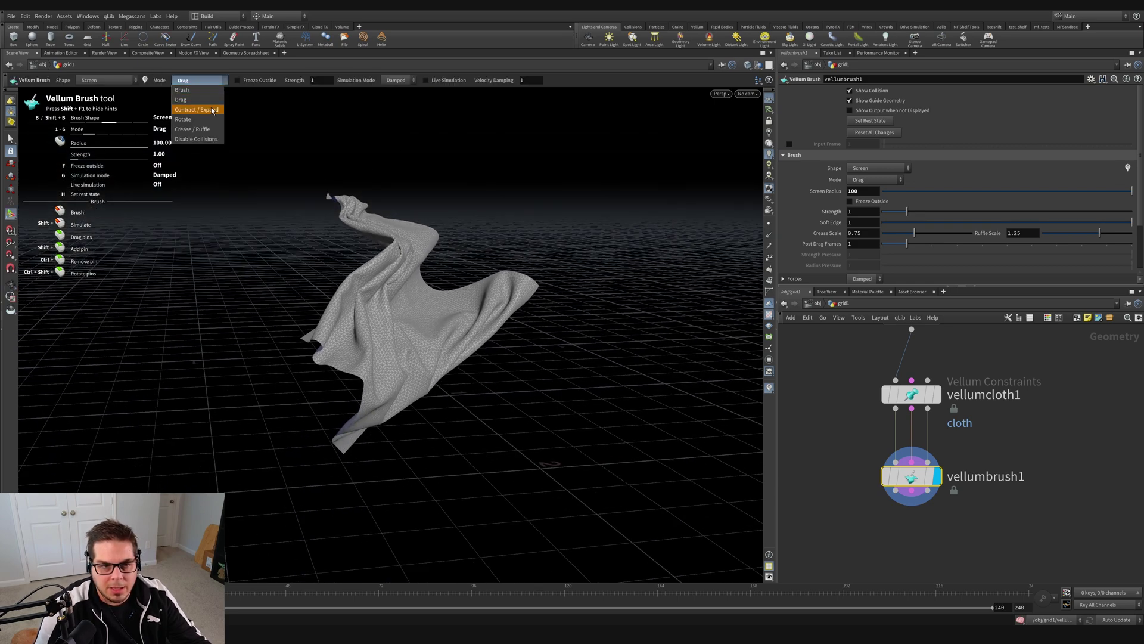
{"action": "left_click", "coordinate": [213, 113]}
{"action": "left_click", "coordinate": [893, 134]}
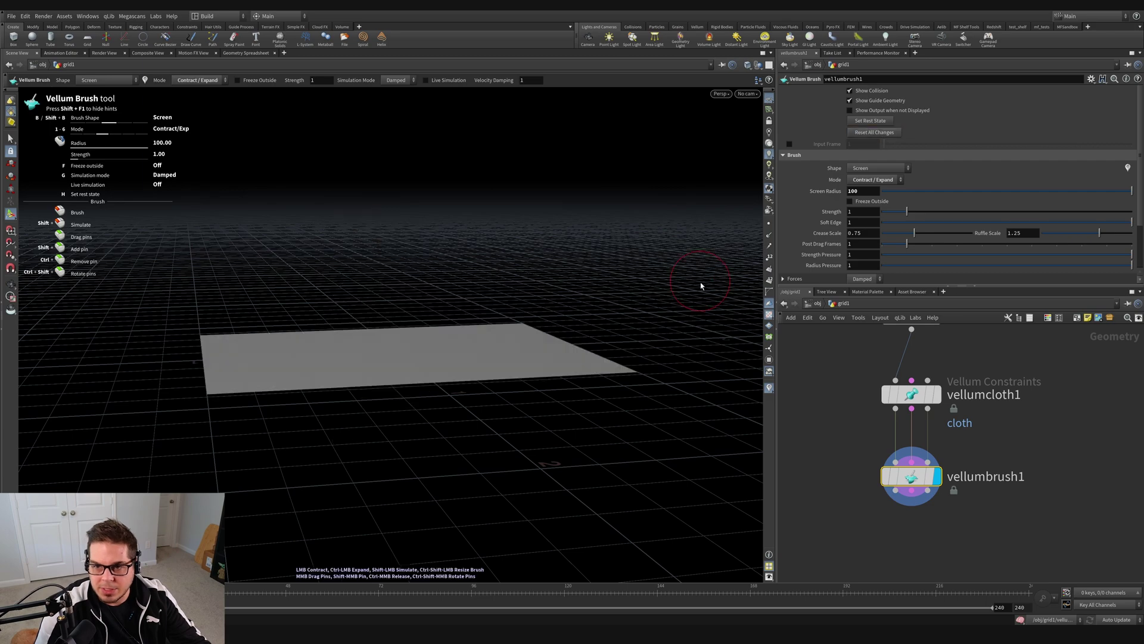
{"action": "left_click_drag", "start_coordinate": [322, 327], "coordinate": [450, 424], "text": "alt"}
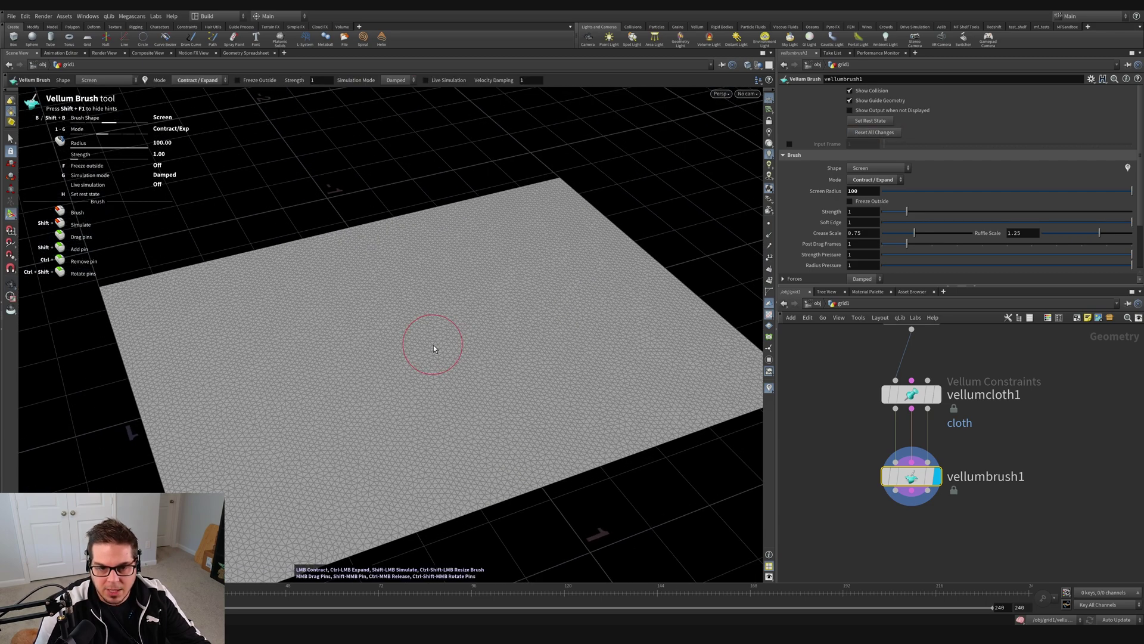
Step: Enlarge the brush radius to about 402.71, then contract and expand areas around the cloth's centre
{"action": "scroll", "coordinate": [432, 351], "scroll_direction": "down", "scroll_amount": 6}
{"action": "scroll", "coordinate": [430, 355], "scroll_direction": "up", "scroll_amount": 20}
{"action": "mouse_move", "coordinate": [429, 355]}
{"action": "left_mouse_down", "text": "ctrl+shift"}
{"action": "mouse_move", "coordinate": [407, 356]}
{"action": "mouse_move", "coordinate": [475, 370]}
{"action": "mouse_move", "coordinate": [438, 338]}
{"action": "mouse_move", "coordinate": [401, 375]}
{"action": "mouse_move", "coordinate": [475, 340]}
{"action": "mouse_move", "coordinate": [377, 340]}
{"action": "mouse_move", "coordinate": [464, 383]}
{"action": "mouse_move", "coordinate": [404, 381]}
{"action": "mouse_move", "coordinate": [441, 453]}
{"action": "left_mouse_up", "text": "ctrl+shift"}
{"action": "mouse_move", "coordinate": [414, 392]}
{"action": "left_mouse_down"}
{"action": "mouse_move", "coordinate": [450, 373]}
{"action": "mouse_move", "coordinate": [304, 411]}
{"action": "mouse_move", "coordinate": [256, 399]}
{"action": "left_mouse_up"}
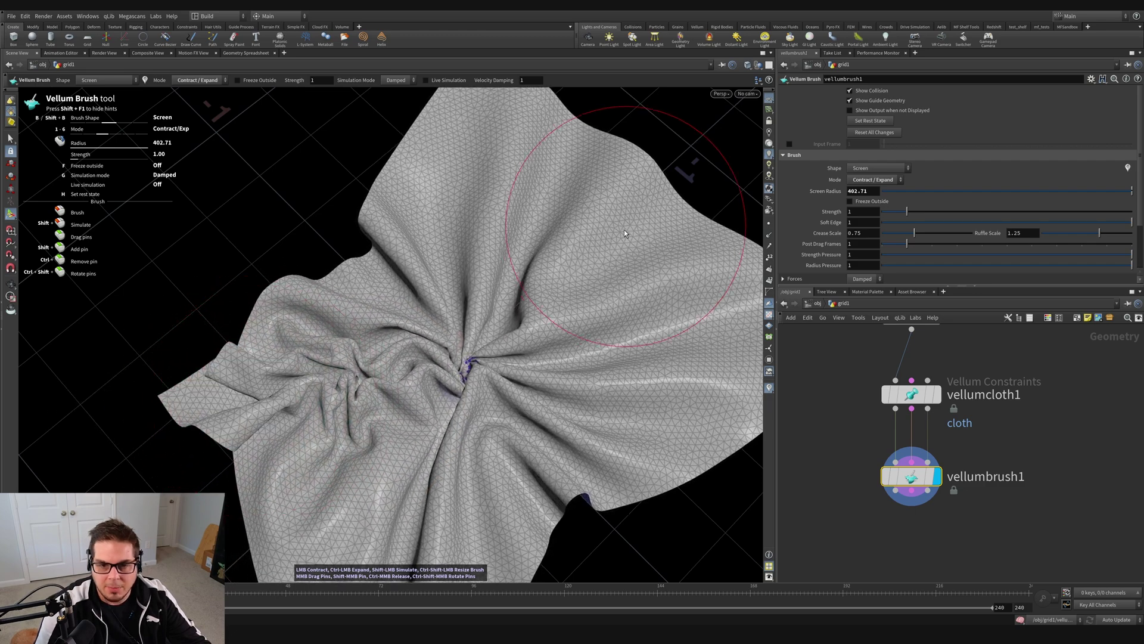
{"action": "mouse_move", "coordinate": [623, 230]}
{"action": "left_mouse_down"}
{"action": "mouse_move", "coordinate": [510, 332]}
{"action": "mouse_move", "coordinate": [479, 325]}
{"action": "left_mouse_up"}
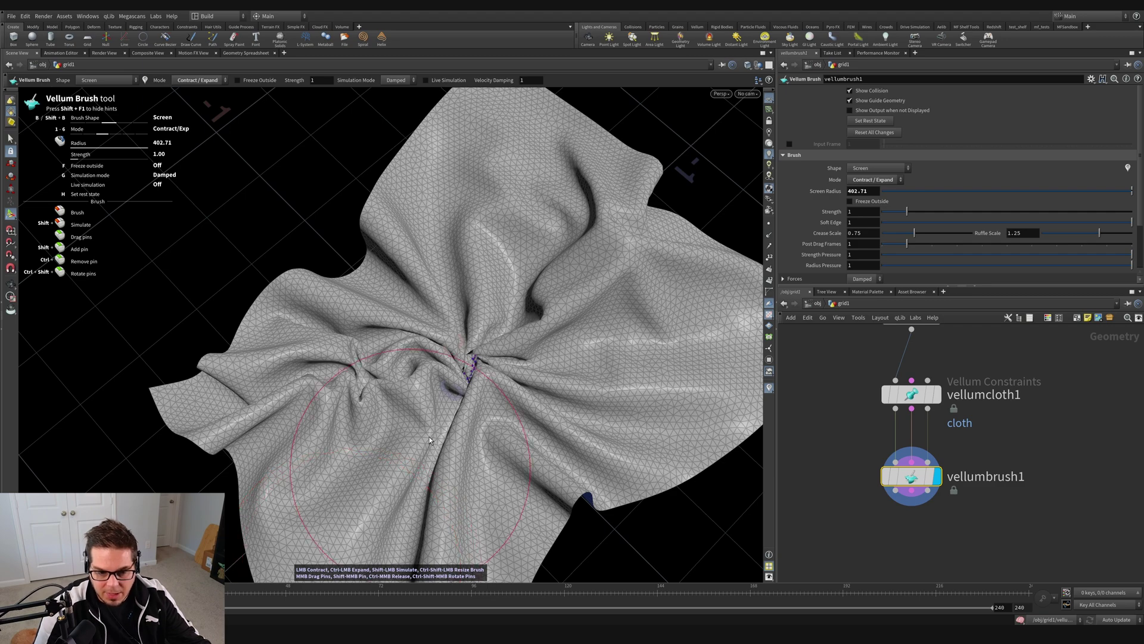
{"action": "mouse_move", "coordinate": [429, 440]}
{"action": "left_mouse_down"}
{"action": "mouse_move", "coordinate": [461, 374]}
{"action": "mouse_move", "coordinate": [508, 381]}
{"action": "mouse_move", "coordinate": [431, 459]}
{"action": "mouse_move", "coordinate": [439, 372]}
{"action": "mouse_move", "coordinate": [345, 356]}
{"action": "mouse_move", "coordinate": [338, 394]}
{"action": "mouse_move", "coordinate": [222, 398]}
{"action": "mouse_move", "coordinate": [216, 380]}
{"action": "mouse_move", "coordinate": [193, 385]}
{"action": "mouse_move", "coordinate": [208, 390]}
{"action": "left_mouse_up"}
{"action": "mouse_move", "coordinate": [407, 506]}
{"action": "left_mouse_down"}
{"action": "mouse_move", "coordinate": [431, 491]}
{"action": "mouse_move", "coordinate": [485, 402]}
{"action": "mouse_move", "coordinate": [521, 246]}
{"action": "left_mouse_up"}
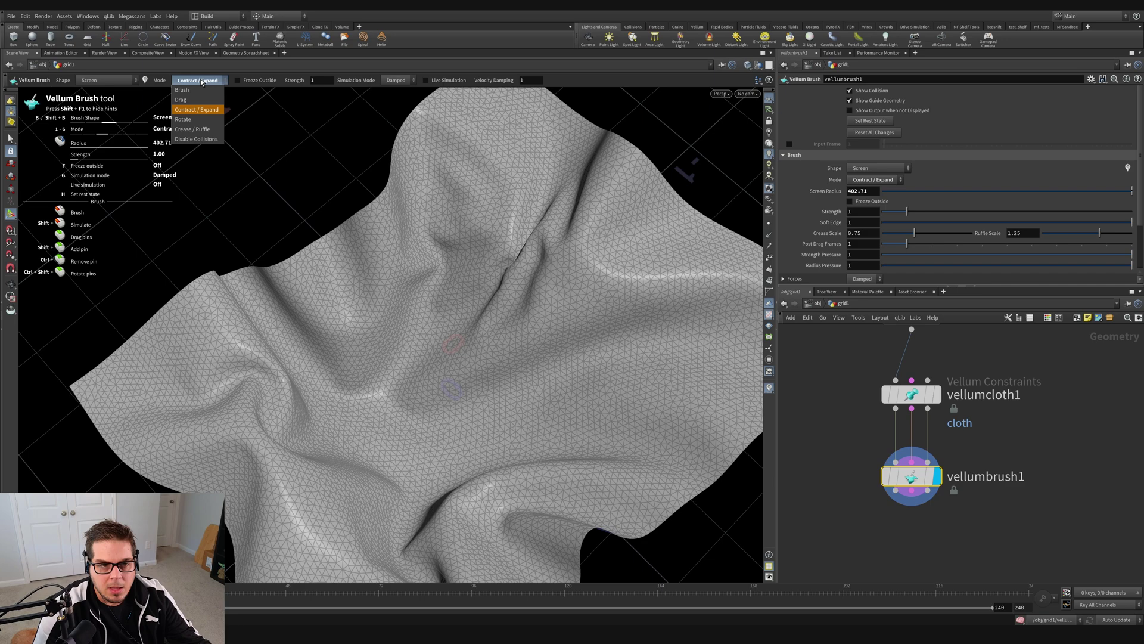
Step: Set the brush mode to Rotate and reset all changes to the contracted cloth
{"action": "left_click", "coordinate": [199, 120]}
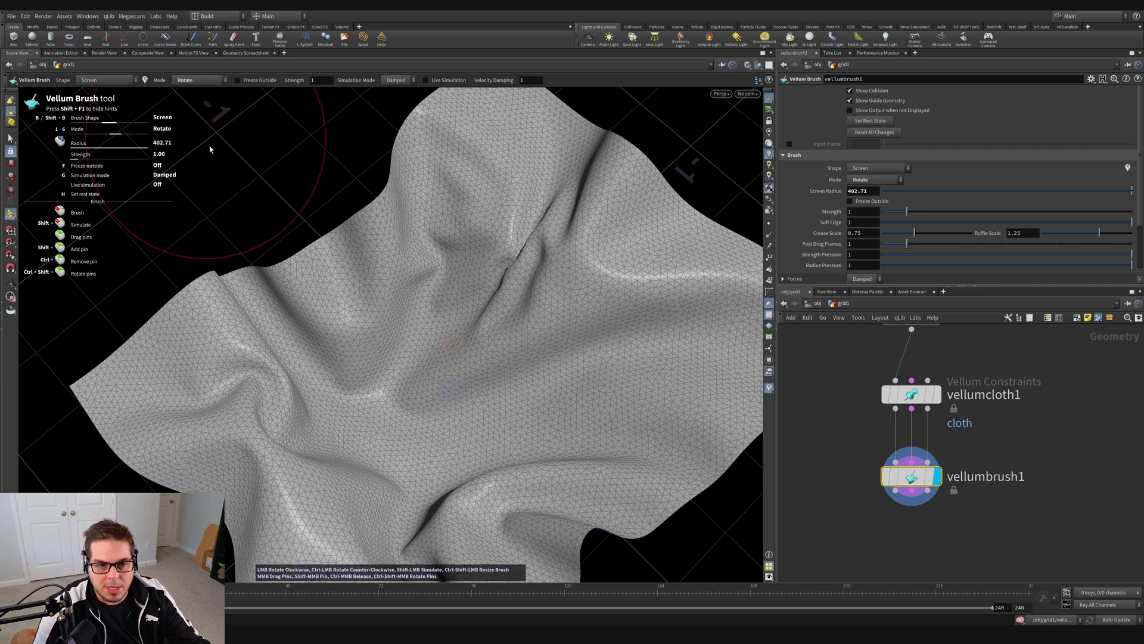
{"action": "left_click", "coordinate": [874, 133]}
{"action": "middle_click_drag", "start_coordinate": [467, 307], "coordinate": [444, 268], "text": "alt"}
{"action": "right_click_drag", "start_coordinate": [445, 269], "coordinate": [373, 347], "text": "alt"}
{"action": "left_click_drag", "start_coordinate": [373, 347], "coordinate": [402, 334], "text": "alt"}
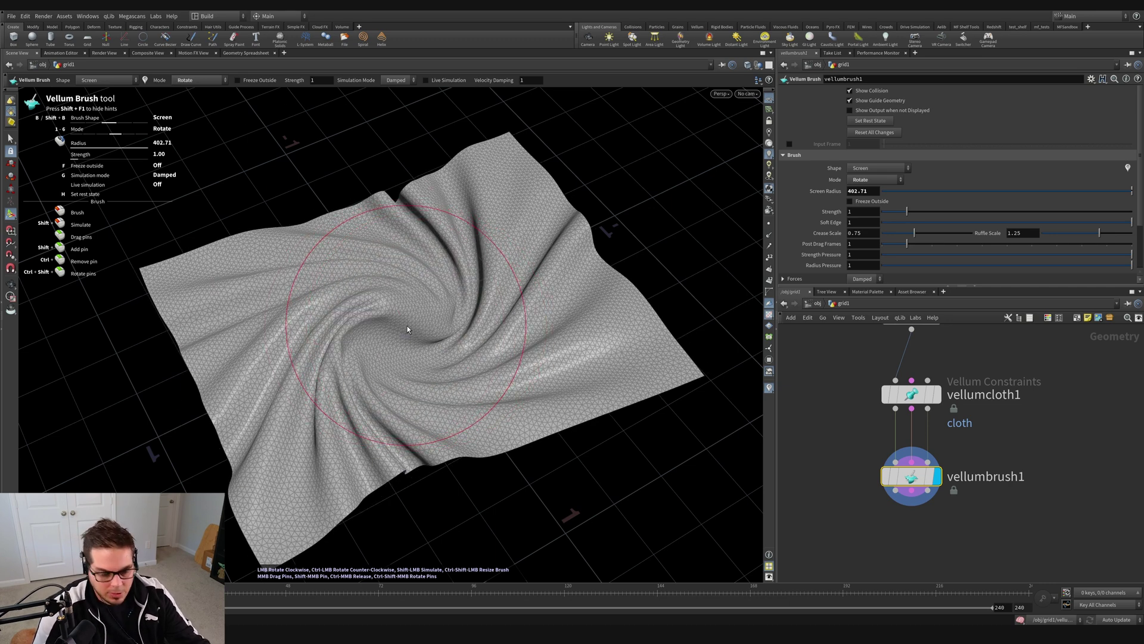
Step: Twist the cloth clockwise around its centre into a tight spiral
{"action": "left_click_drag", "start_coordinate": [407, 327], "coordinate": [410, 324]}
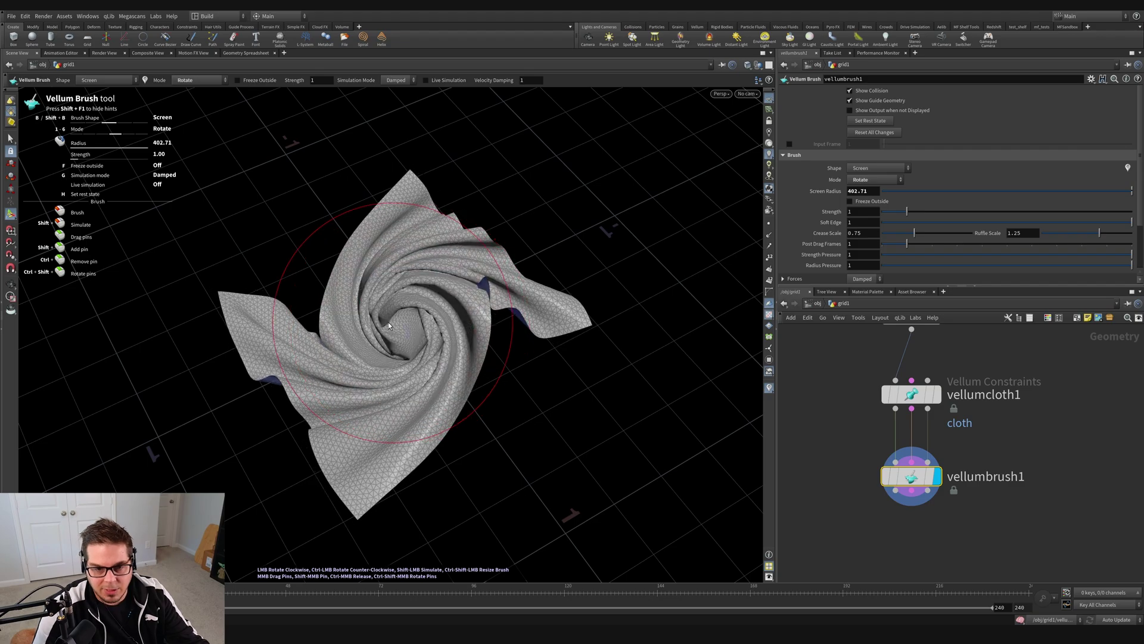
{"action": "right_click_drag", "start_coordinate": [388, 322], "coordinate": [529, 281], "text": "alt"}
{"action": "mouse_move", "coordinate": [529, 280]}
{"action": "left_mouse_down", "text": "alt"}
{"action": "mouse_move", "coordinate": [490, 322]}
{"action": "mouse_move", "coordinate": [554, 297]}
{"action": "mouse_move", "coordinate": [406, 318]}
{"action": "left_mouse_up", "text": "alt"}
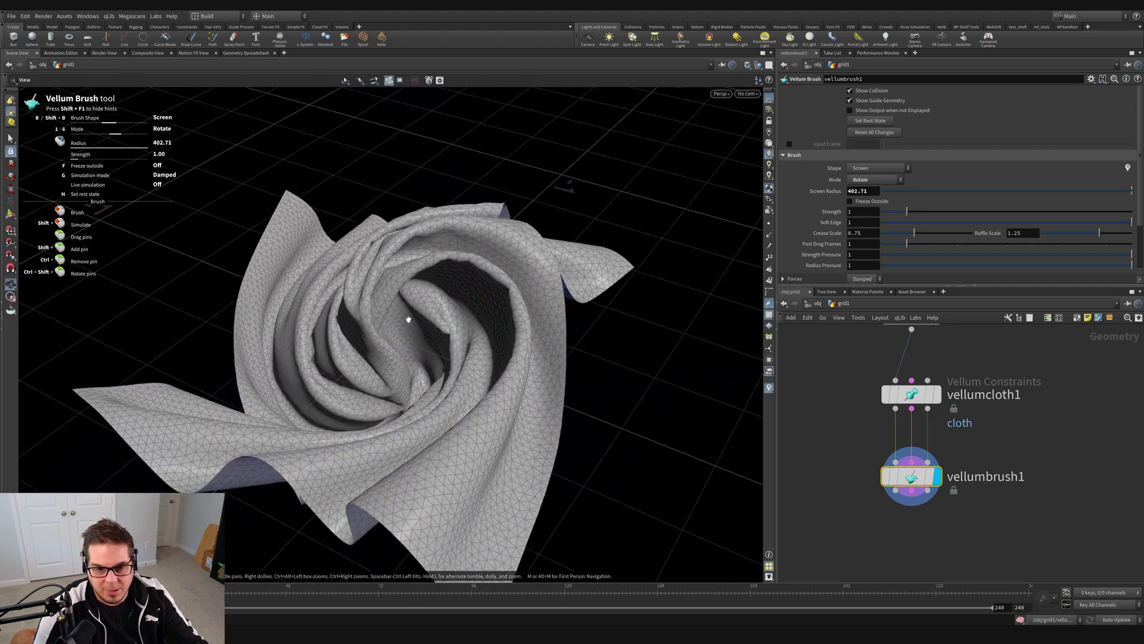
{"action": "right_click_drag", "start_coordinate": [406, 318], "coordinate": [431, 319], "text": "alt"}
{"action": "left_click_drag", "start_coordinate": [432, 319], "coordinate": [385, 370], "text": "alt"}
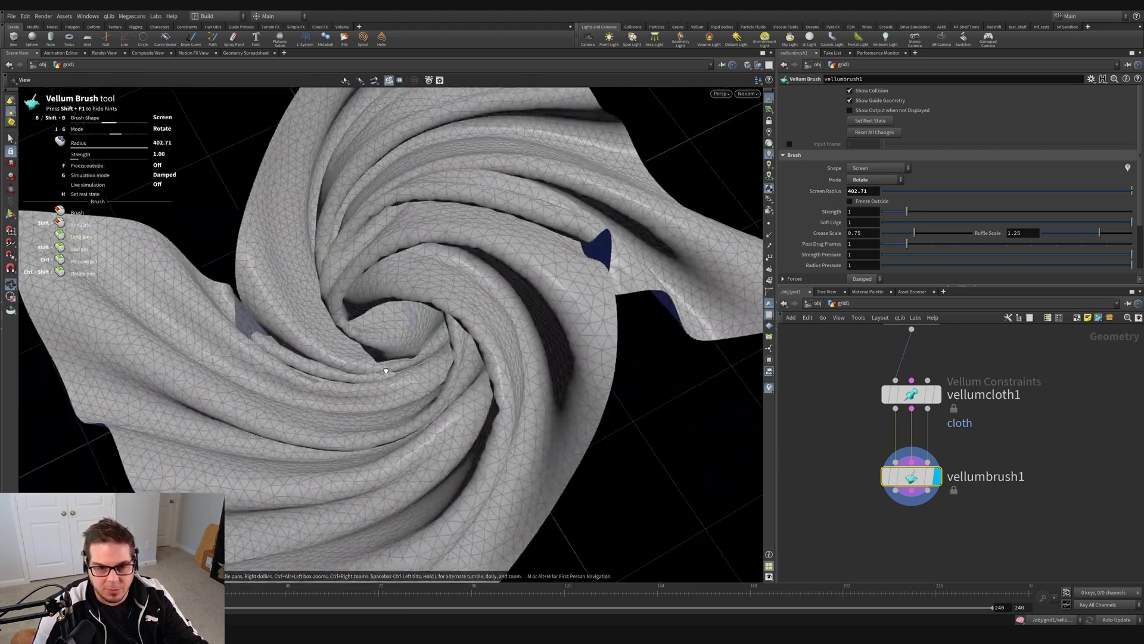
{"action": "right_click_drag", "start_coordinate": [385, 370], "coordinate": [286, 321], "text": "alt"}
{"action": "mouse_move", "coordinate": [286, 322]}
{"action": "left_mouse_down", "text": "alt"}
{"action": "mouse_move", "coordinate": [447, 284]}
{"action": "mouse_move", "coordinate": [544, 245]}
{"action": "mouse_move", "coordinate": [565, 294]}
{"action": "mouse_move", "coordinate": [349, 361]}
{"action": "mouse_move", "coordinate": [348, 288]}
{"action": "mouse_move", "coordinate": [453, 271]}
{"action": "mouse_move", "coordinate": [410, 303]}
{"action": "left_mouse_up", "text": "alt"}
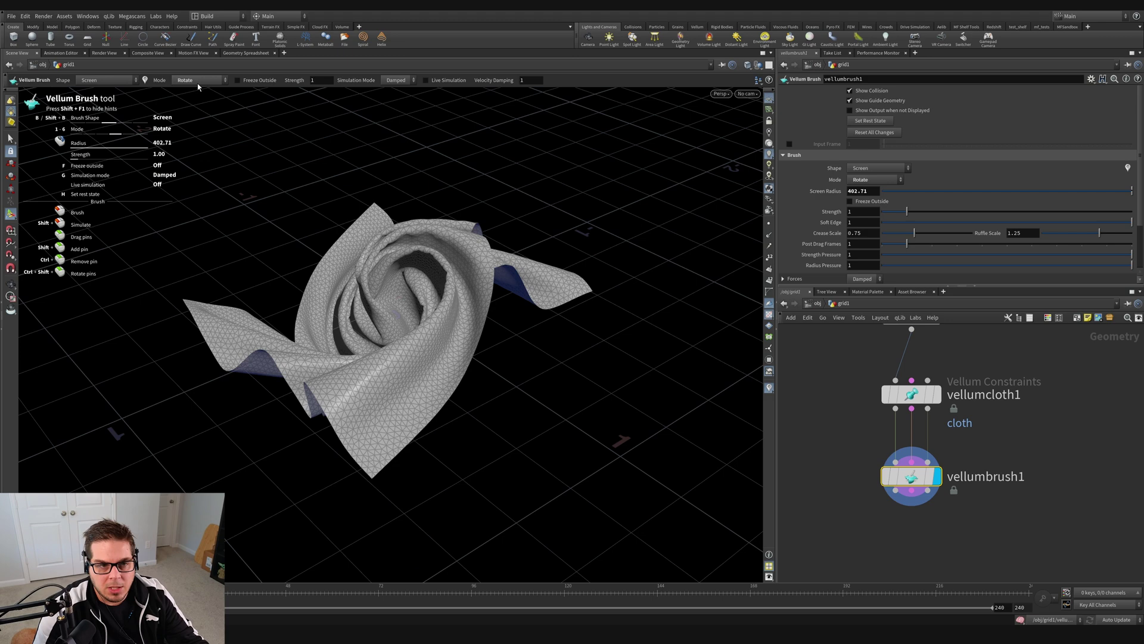
Step: Reset all changes and set the brush to Crease / Ruffle mode with a radius of about 181.67
{"action": "left_click", "coordinate": [208, 130]}
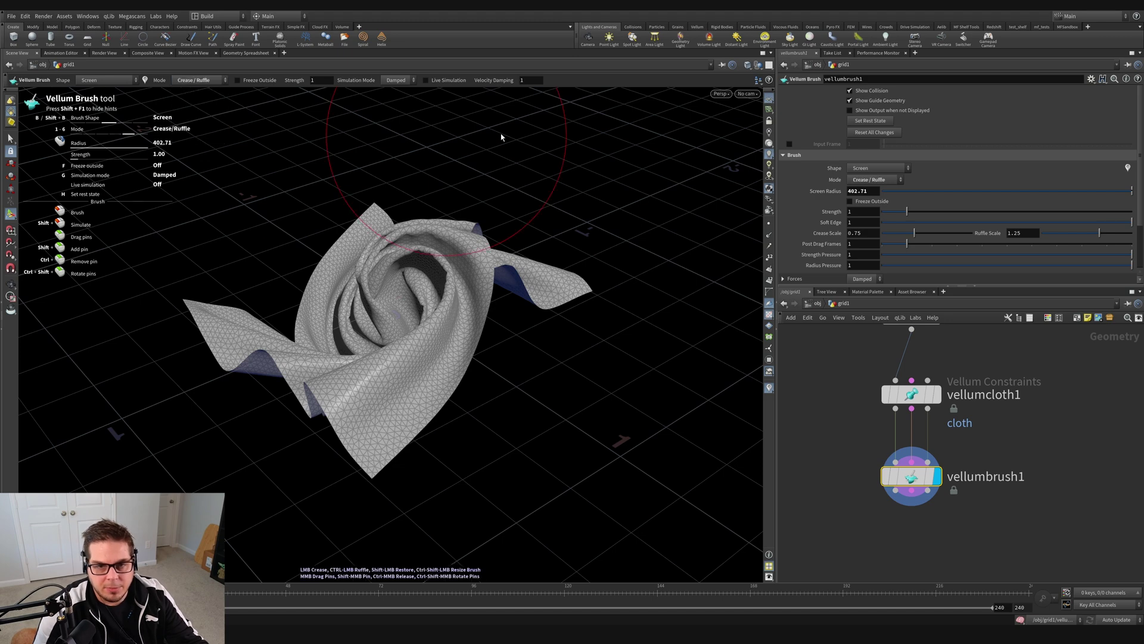
{"action": "left_click", "coordinate": [874, 132]}
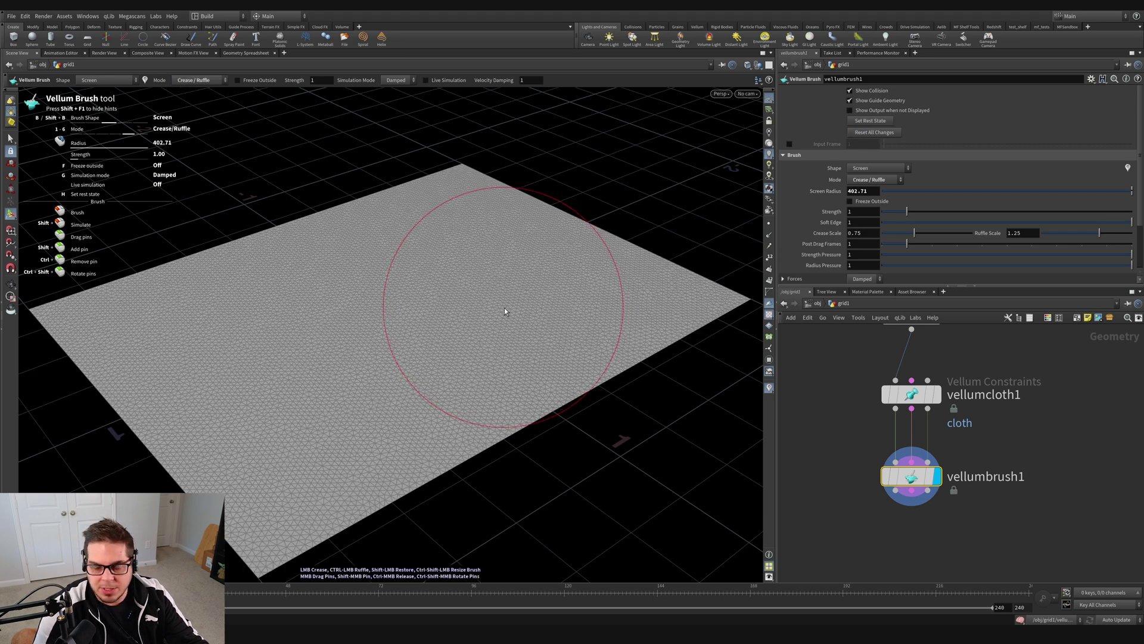
{"action": "scroll", "coordinate": [477, 237], "scroll_direction": "down", "scroll_amount": 8}
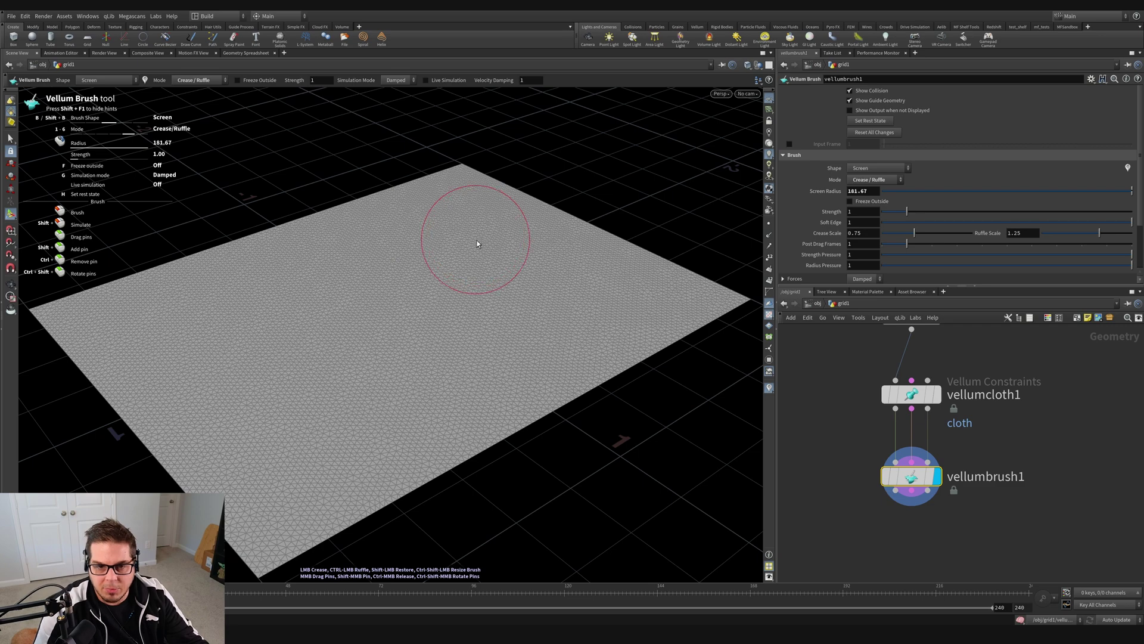
Step: Crease the flat cloth with strokes along a line through its middle so folds radiate from it
{"action": "mouse_move", "coordinate": [483, 229]}
{"action": "left_mouse_down"}
{"action": "mouse_move", "coordinate": [255, 381]}
{"action": "mouse_move", "coordinate": [255, 472]}
{"action": "left_mouse_up"}
{"action": "mouse_move", "coordinate": [421, 302]}
{"action": "left_mouse_down", "text": "alt"}
{"action": "mouse_move", "coordinate": [521, 300]}
{"action": "mouse_move", "coordinate": [500, 292]}
{"action": "left_mouse_up", "text": "alt"}
{"action": "right_click_drag", "start_coordinate": [400, 400], "coordinate": [445, 317], "text": "alt"}
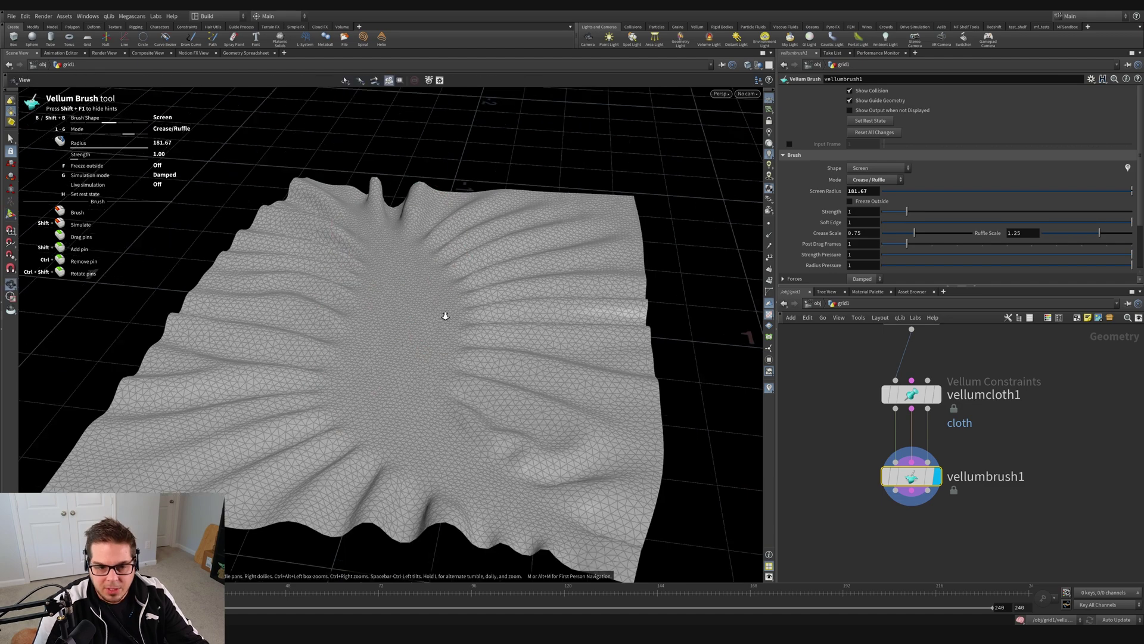
{"action": "left_click_drag", "start_coordinate": [445, 316], "coordinate": [411, 422], "text": "alt"}
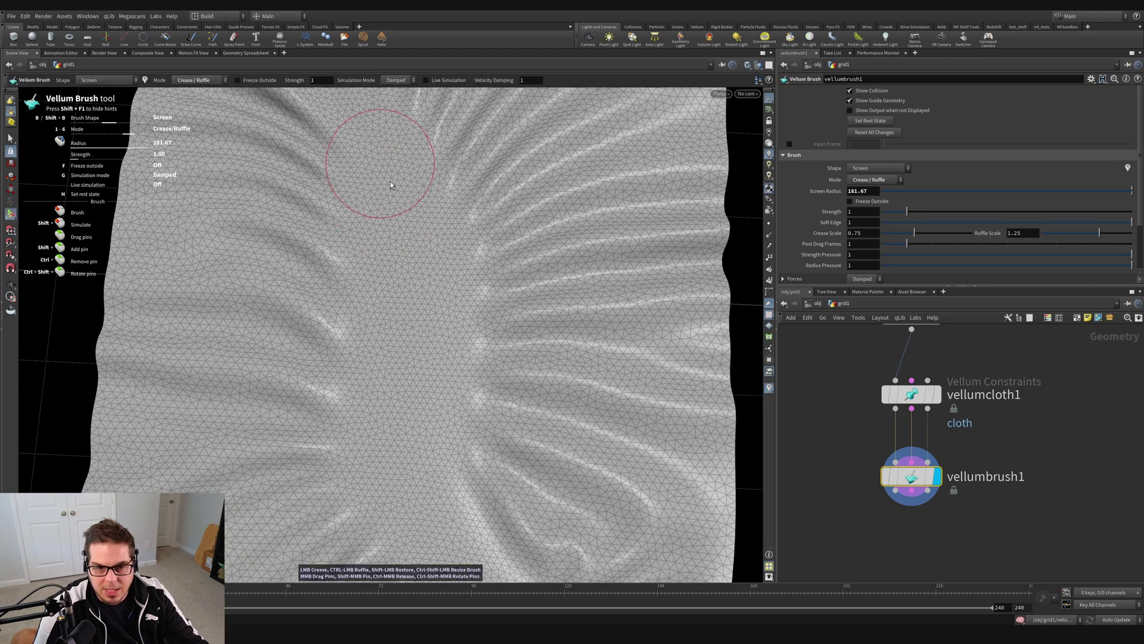
{"action": "mouse_move", "coordinate": [391, 185]}
{"action": "left_mouse_down"}
{"action": "mouse_move", "coordinate": [401, 454]}
{"action": "mouse_move", "coordinate": [383, 137]}
{"action": "left_mouse_up"}
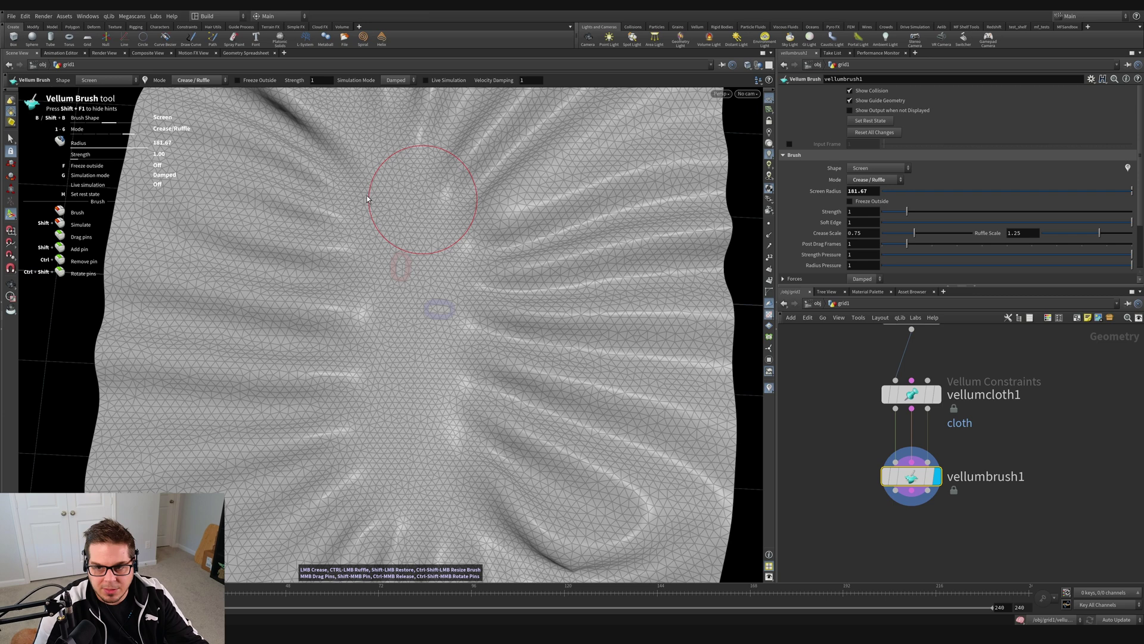
Step: Undo the last crease stroke and crease the cloth's middle line again with a Crease Scale of 0.2
{"action": "key", "text": "ctrl+z"}
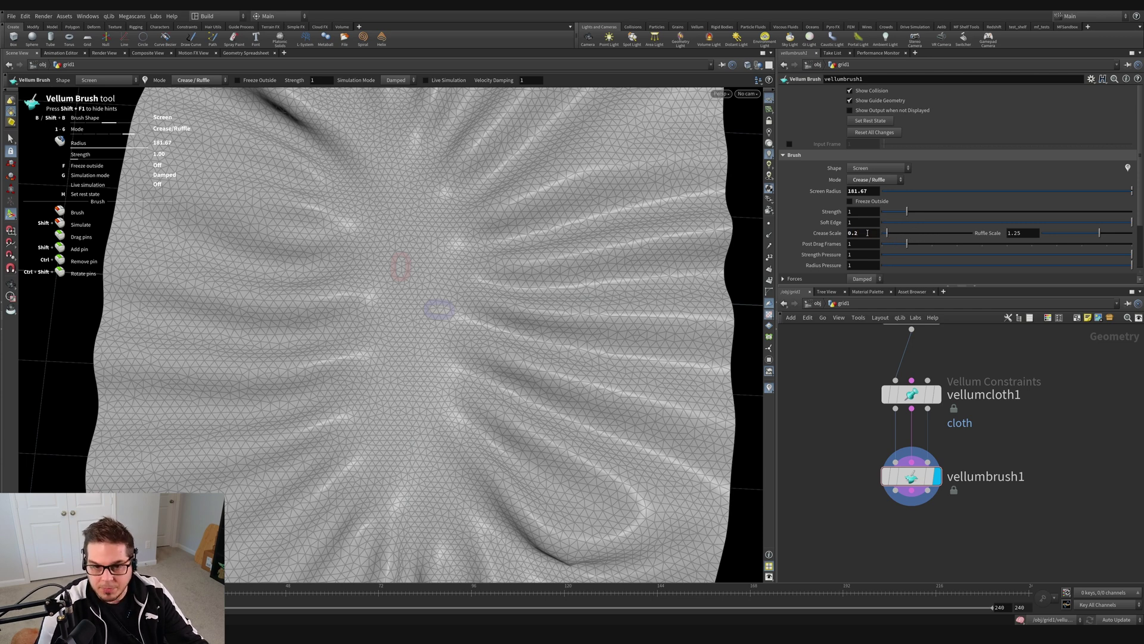
{"action": "mouse_move", "coordinate": [392, 192]}
{"action": "left_mouse_down"}
{"action": "mouse_move", "coordinate": [417, 238]}
{"action": "mouse_move", "coordinate": [410, 470]}
{"action": "left_mouse_up"}
{"action": "key", "text": "space"}
{"action": "right_click_drag", "start_coordinate": [406, 334], "coordinate": [652, 243]}
{"action": "left_click_drag", "start_coordinate": [652, 244], "coordinate": [385, 409]}
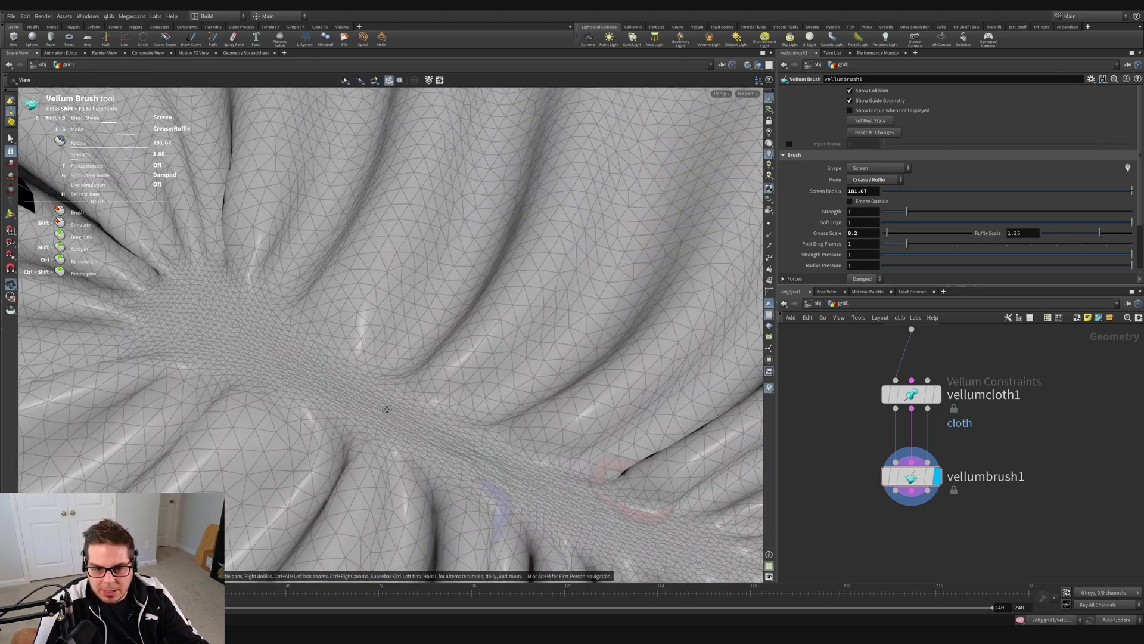
Step: Examine the gathered folds around the central crease and the wavy edges of the cloth
{"action": "middle_click_drag", "start_coordinate": [386, 408], "coordinate": [398, 338]}
{"action": "right_click_drag", "start_coordinate": [398, 338], "coordinate": [401, 289]}
{"action": "right_click_drag", "start_coordinate": [537, 265], "coordinate": [462, 293]}
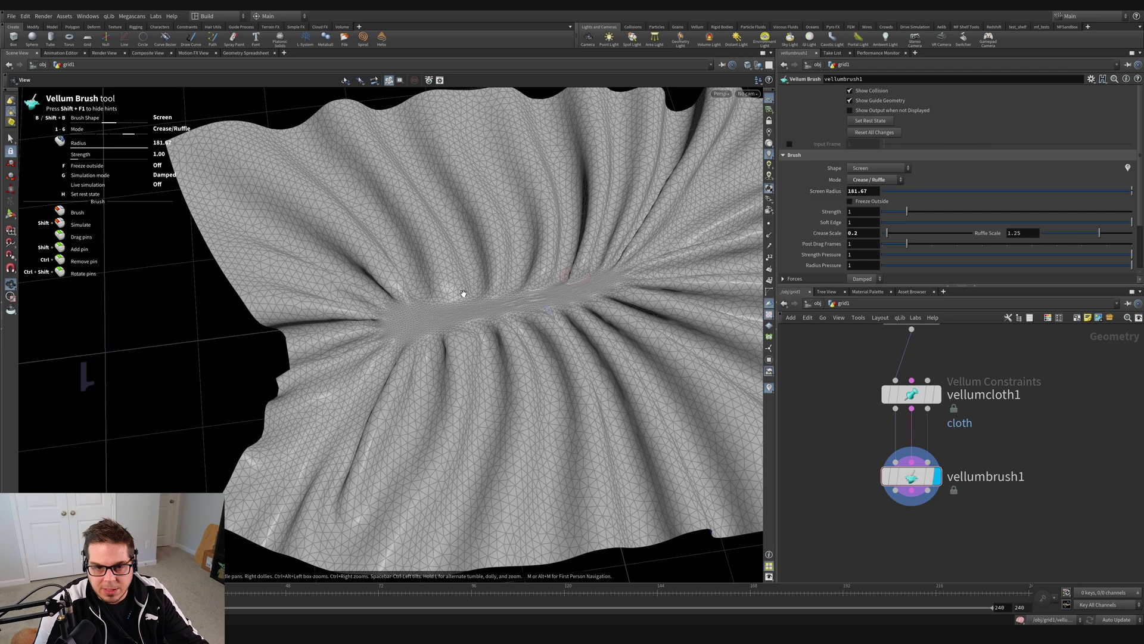
{"action": "middle_click_drag", "start_coordinate": [462, 294], "coordinate": [338, 384]}
{"action": "left_click_drag", "start_coordinate": [337, 384], "coordinate": [273, 270]}
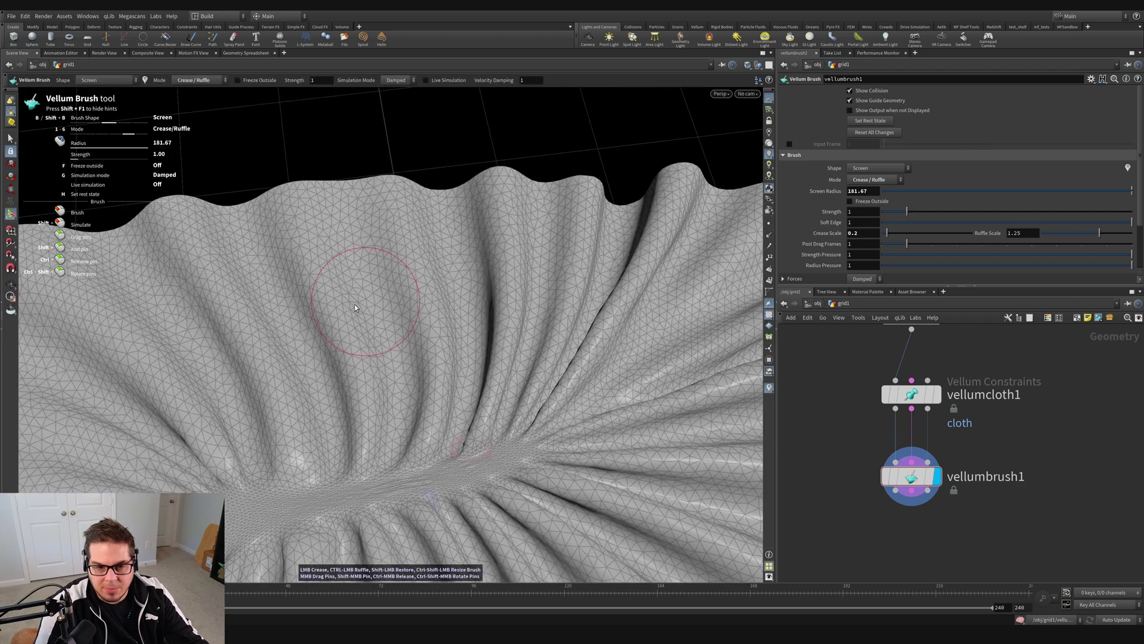
{"action": "middle_click_drag", "start_coordinate": [621, 409], "coordinate": [423, 301]}
{"action": "right_click_drag", "start_coordinate": [424, 302], "coordinate": [350, 366]}
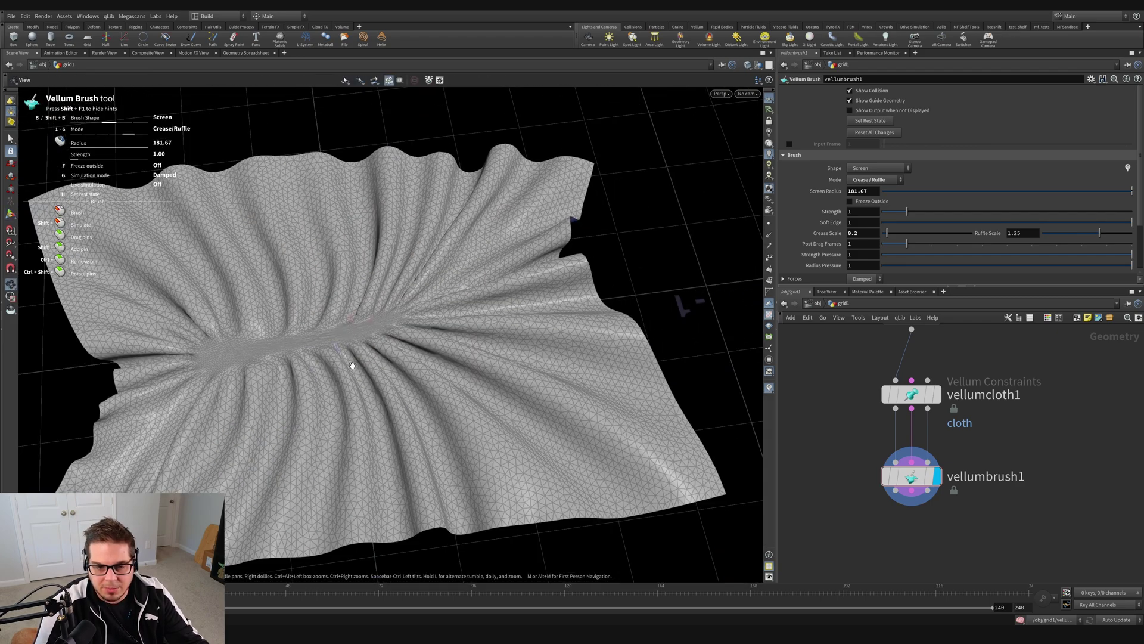
{"action": "middle_click_drag", "start_coordinate": [350, 366], "coordinate": [378, 386]}
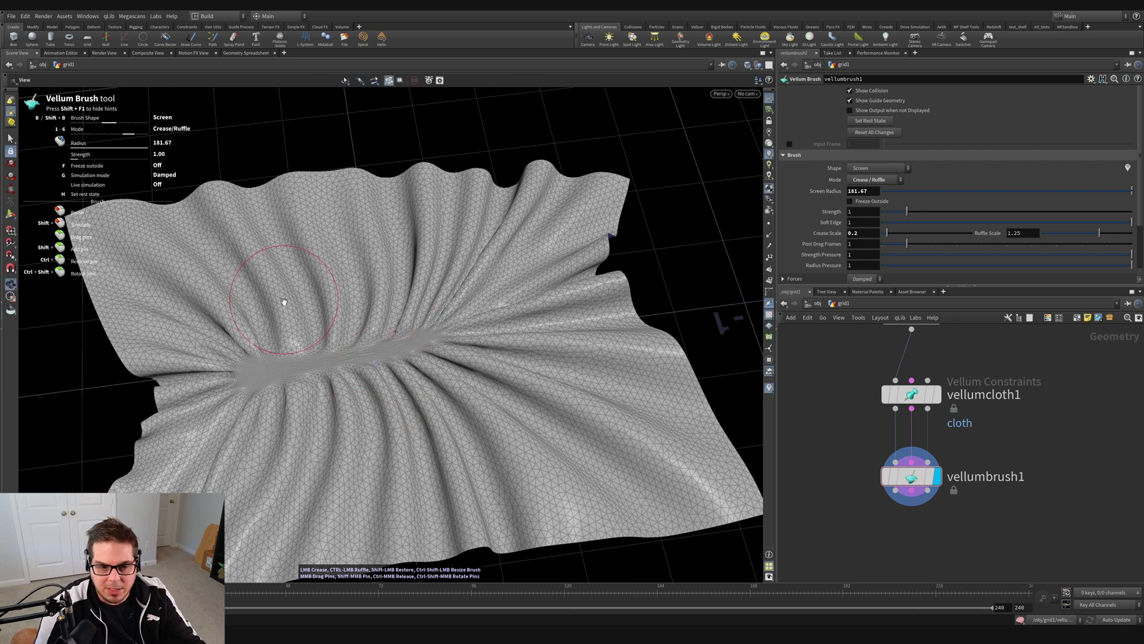
Step: Brush additional creases into the cloth on either side of the central gathered line
{"action": "mouse_move", "coordinate": [281, 302]}
{"action": "left_mouse_down"}
{"action": "mouse_move", "coordinate": [332, 332]}
{"action": "mouse_move", "coordinate": [404, 348]}
{"action": "mouse_move", "coordinate": [325, 315]}
{"action": "mouse_move", "coordinate": [288, 346]}
{"action": "mouse_move", "coordinate": [190, 387]}
{"action": "left_mouse_up"}
{"action": "left_click_drag", "start_coordinate": [578, 423], "coordinate": [730, 357]}
{"action": "right_click_drag", "start_coordinate": [661, 358], "coordinate": [690, 271]}
{"action": "left_click_drag", "start_coordinate": [690, 271], "coordinate": [430, 278]}
{"action": "middle_click_drag", "start_coordinate": [430, 279], "coordinate": [387, 396]}
{"action": "right_click_drag", "start_coordinate": [387, 396], "coordinate": [391, 406]}
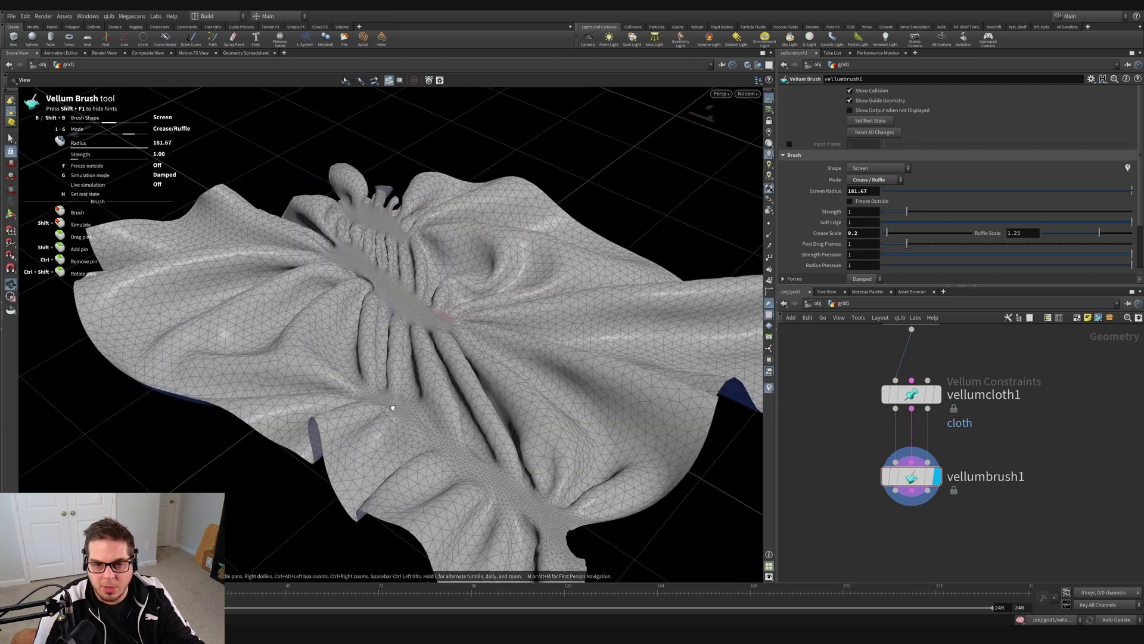
{"action": "left_click_drag", "start_coordinate": [391, 406], "coordinate": [414, 414]}
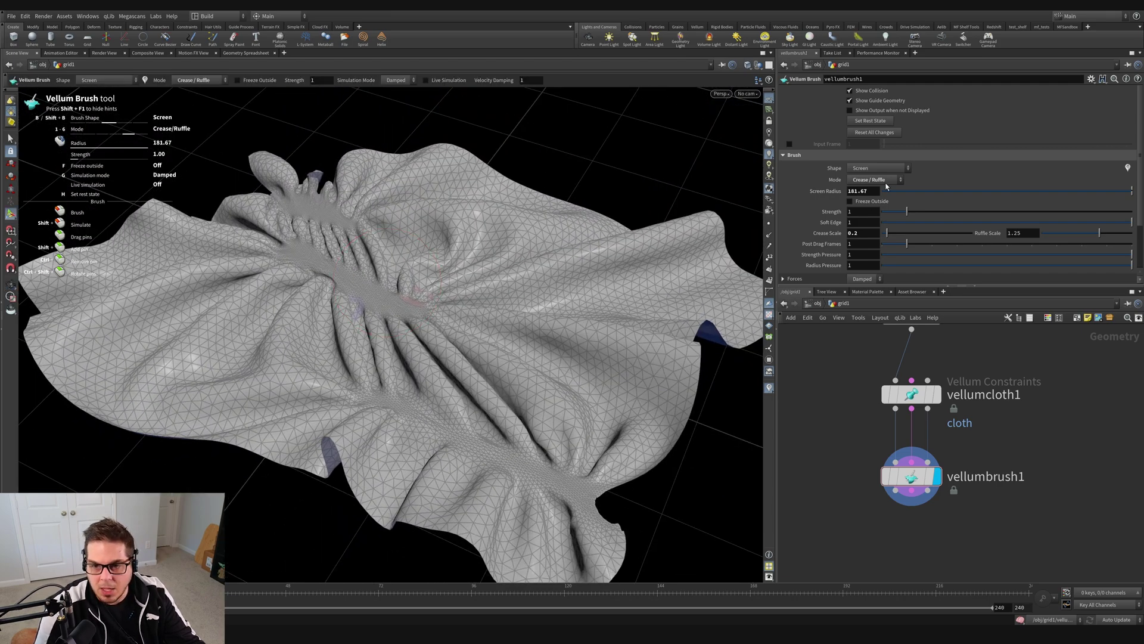
Step: Reset all brush changes on the cloth and ruffle it with a diagonal stroke across its middle
{"action": "left_click", "coordinate": [876, 133]}
{"action": "right_click_drag", "start_coordinate": [449, 330], "coordinate": [276, 376]}
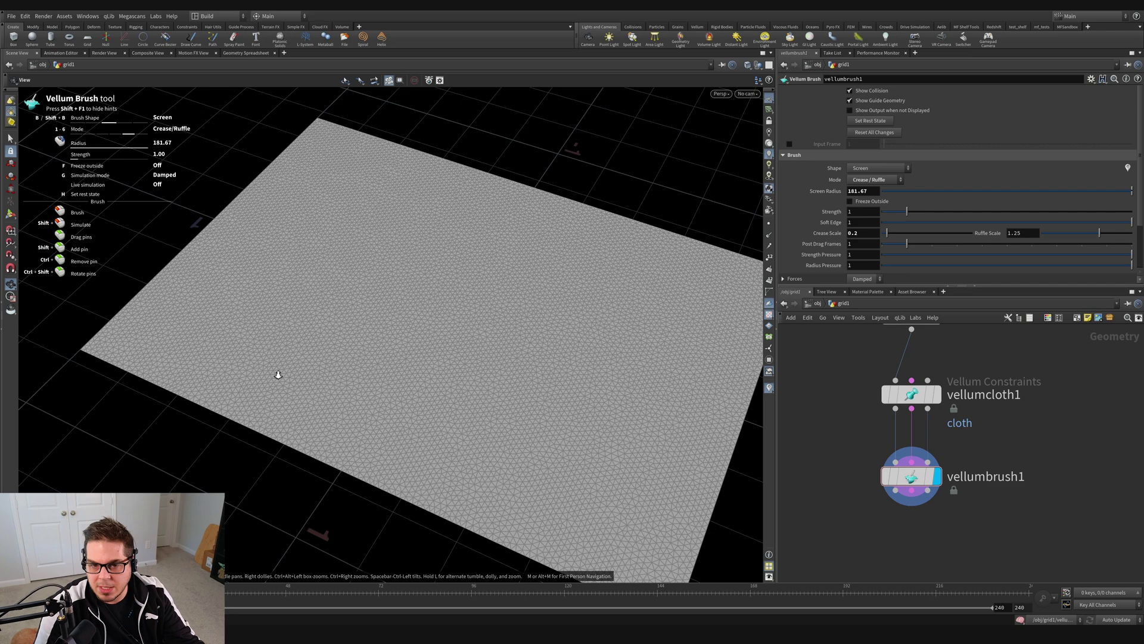
{"action": "left_click_drag", "start_coordinate": [276, 376], "coordinate": [419, 380]}
{"action": "middle_click_drag", "start_coordinate": [418, 365], "coordinate": [395, 420]}
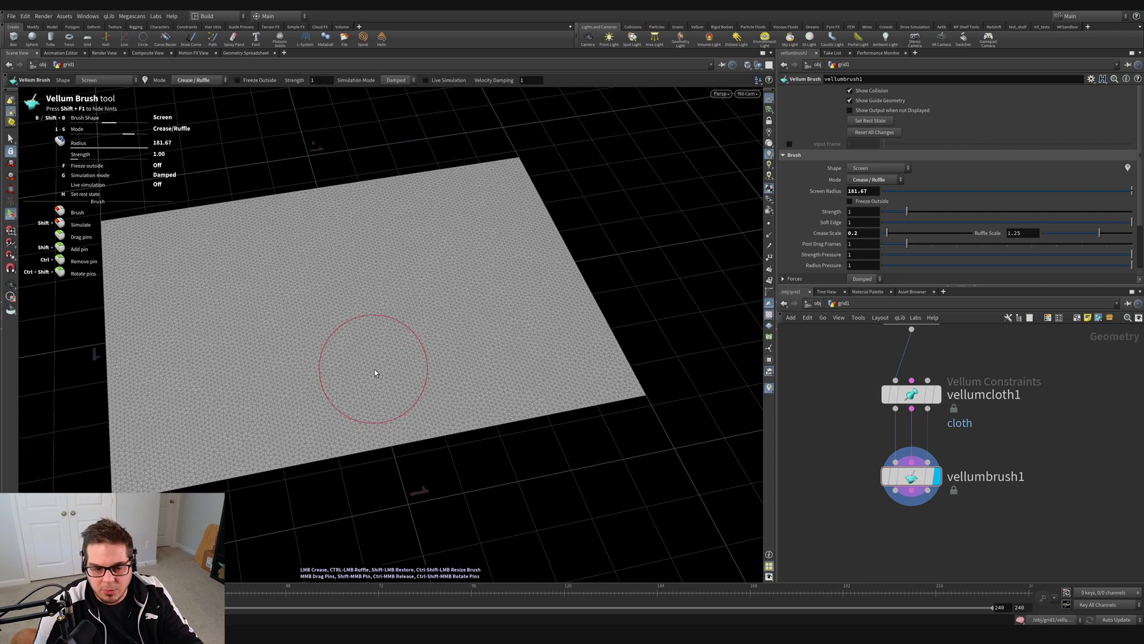
{"action": "mouse_move", "coordinate": [355, 333]}
{"action": "left_mouse_down"}
{"action": "mouse_move", "coordinate": [440, 330]}
{"action": "mouse_move", "coordinate": [406, 322]}
{"action": "mouse_move", "coordinate": [503, 293]}
{"action": "mouse_move", "coordinate": [389, 317]}
{"action": "mouse_move", "coordinate": [282, 368]}
{"action": "mouse_move", "coordinate": [250, 444]}
{"action": "left_mouse_up"}
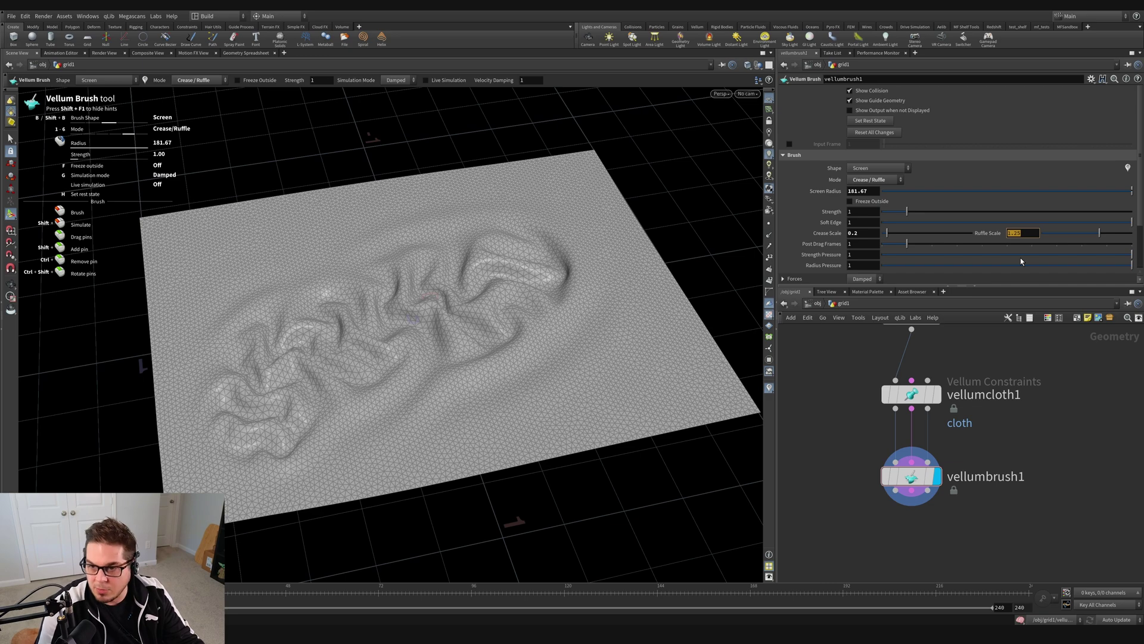
Step: Set the Ruffle Scale to 3 and ruffle a single spot near the cloth's corner
{"action": "type", "text": "3"}
{"action": "key", "text": "Return"}
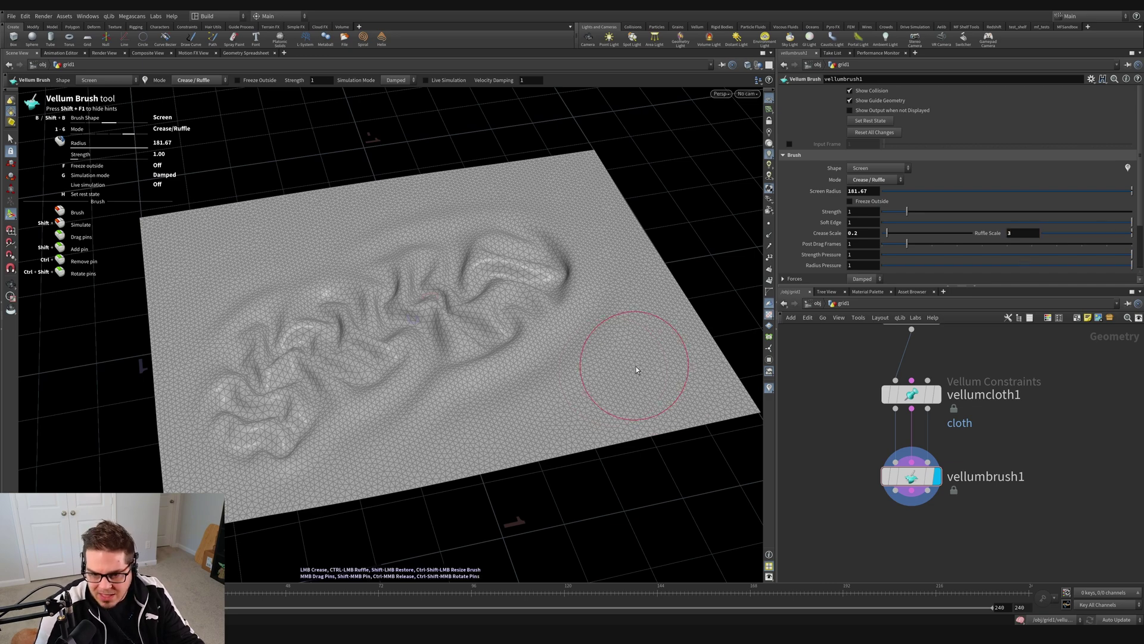
{"action": "mouse_move", "coordinate": [635, 369]}
{"action": "left_mouse_down", "text": "alt"}
{"action": "mouse_move", "coordinate": [582, 350]}
{"action": "mouse_move", "coordinate": [531, 401]}
{"action": "left_mouse_up", "text": "alt"}
{"action": "left_click_drag", "start_coordinate": [567, 350], "coordinate": [562, 362]}
{"action": "key", "text": "ctrl+z"}
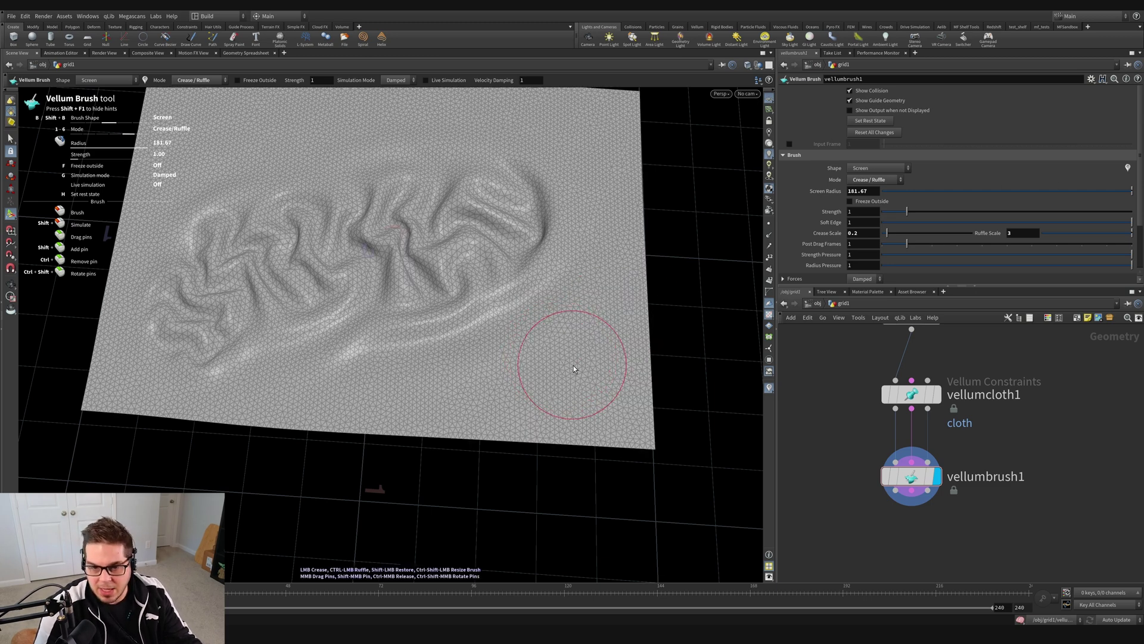
{"action": "left_click_drag", "start_coordinate": [573, 366], "coordinate": [575, 370], "text": "ctrl"}
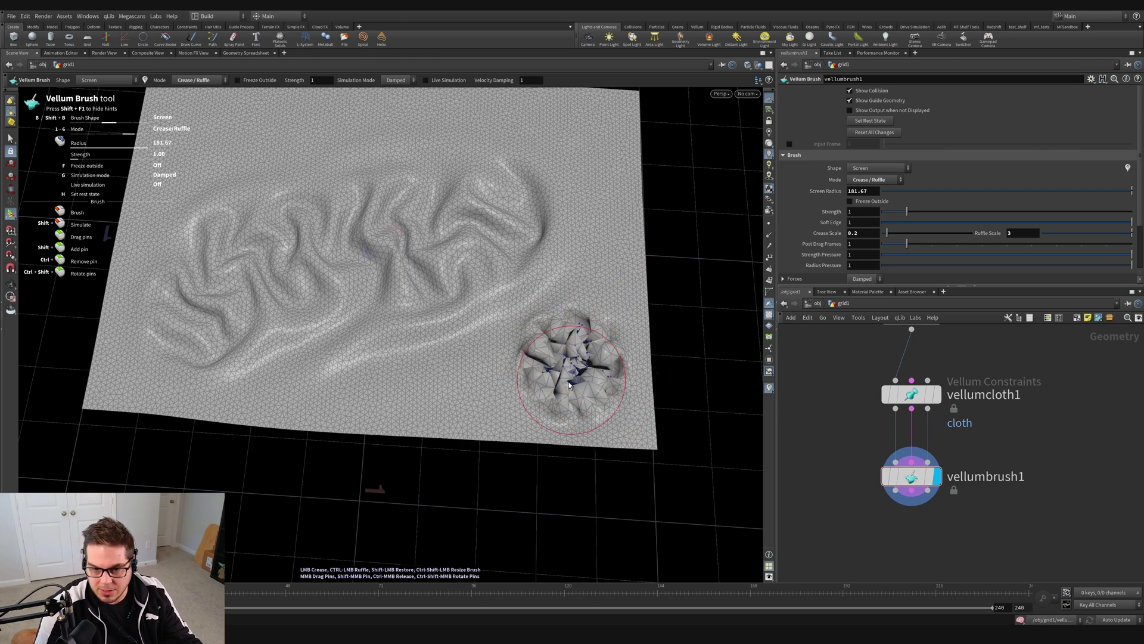
Step: Examine the ruffled spot near the corner from a low angle and from above
{"action": "right_click_drag", "start_coordinate": [574, 370], "coordinate": [672, 351], "text": "alt"}
{"action": "left_click_drag", "start_coordinate": [672, 351], "coordinate": [602, 255], "text": "alt"}
{"action": "right_click_drag", "start_coordinate": [603, 256], "coordinate": [621, 365], "text": "alt"}
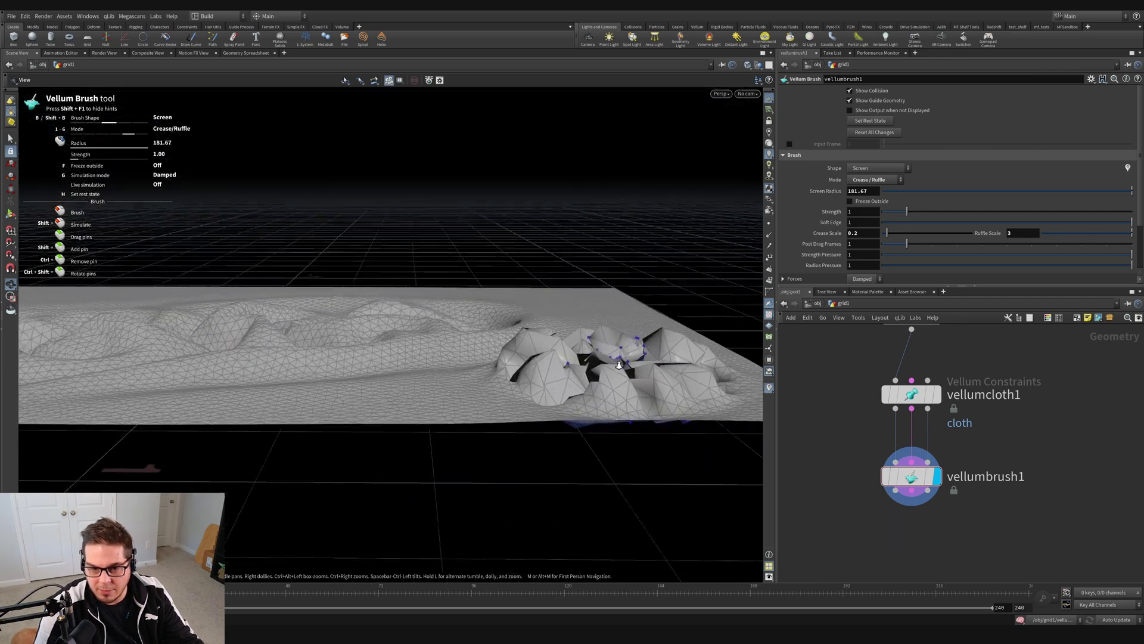
{"action": "mouse_move", "coordinate": [620, 365]}
{"action": "left_mouse_down", "text": "alt"}
{"action": "mouse_move", "coordinate": [579, 449]}
{"action": "mouse_move", "coordinate": [642, 462]}
{"action": "left_mouse_up", "text": "alt"}
{"action": "left_click_drag", "start_coordinate": [620, 327], "coordinate": [617, 372], "text": "alt"}
{"action": "right_click_drag", "start_coordinate": [617, 373], "coordinate": [465, 377], "text": "alt"}
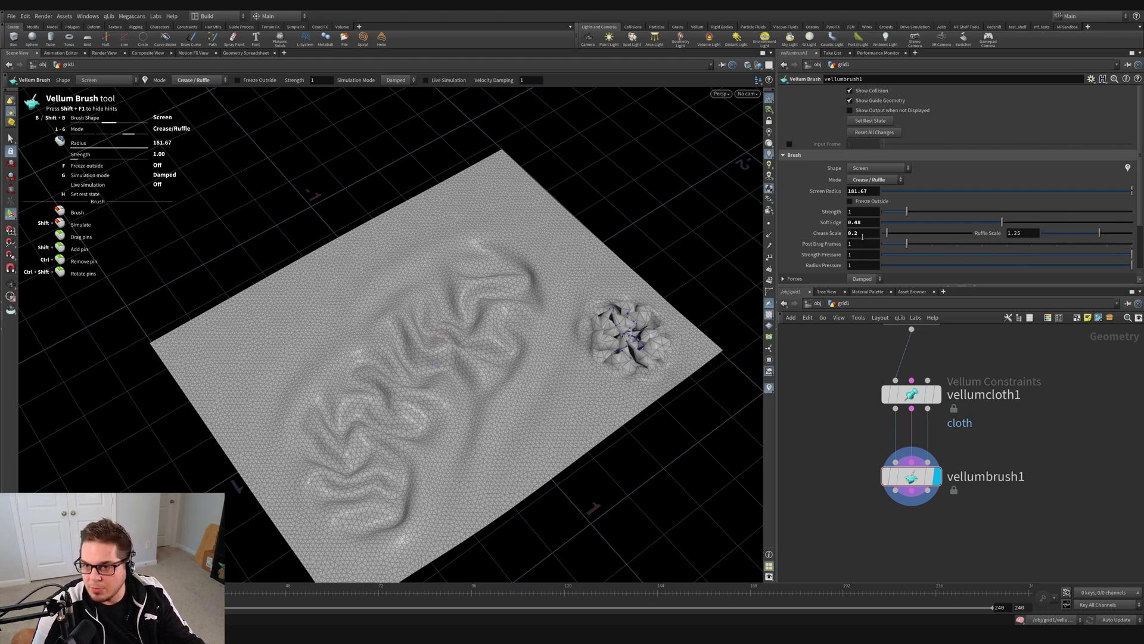
Step: Restore the default Soft Edge of 1 and Crease Scale of 0.75, and reset all changes on the cloth
{"action": "middle_click", "coordinate": [827, 224], "text": "ctrl"}
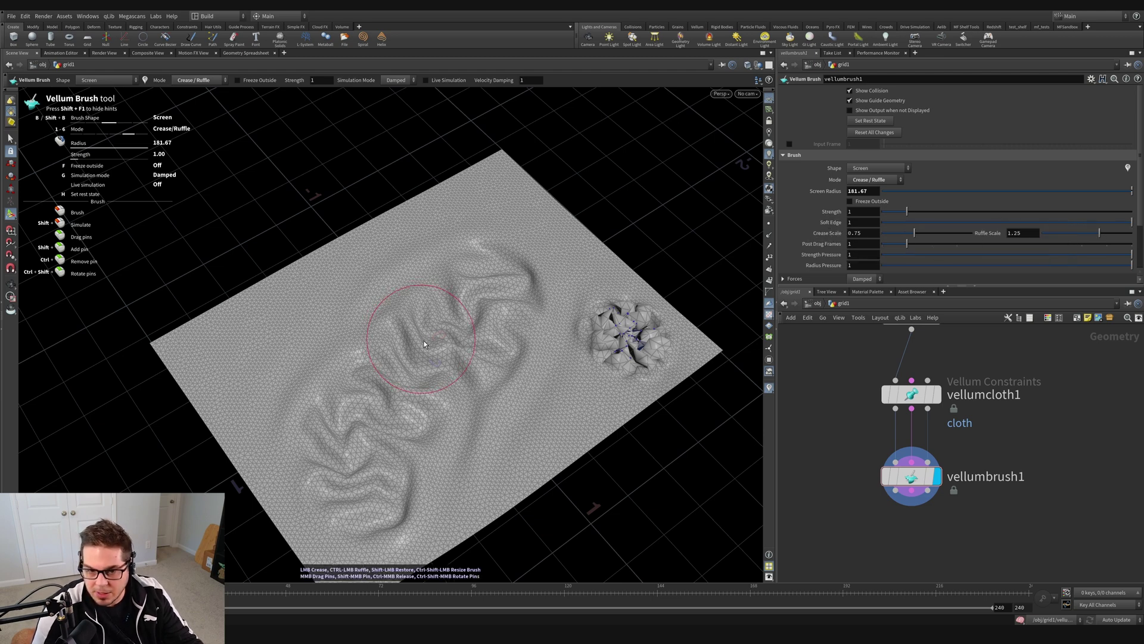
{"action": "left_click", "coordinate": [874, 132]}
{"action": "key", "text": "space"}
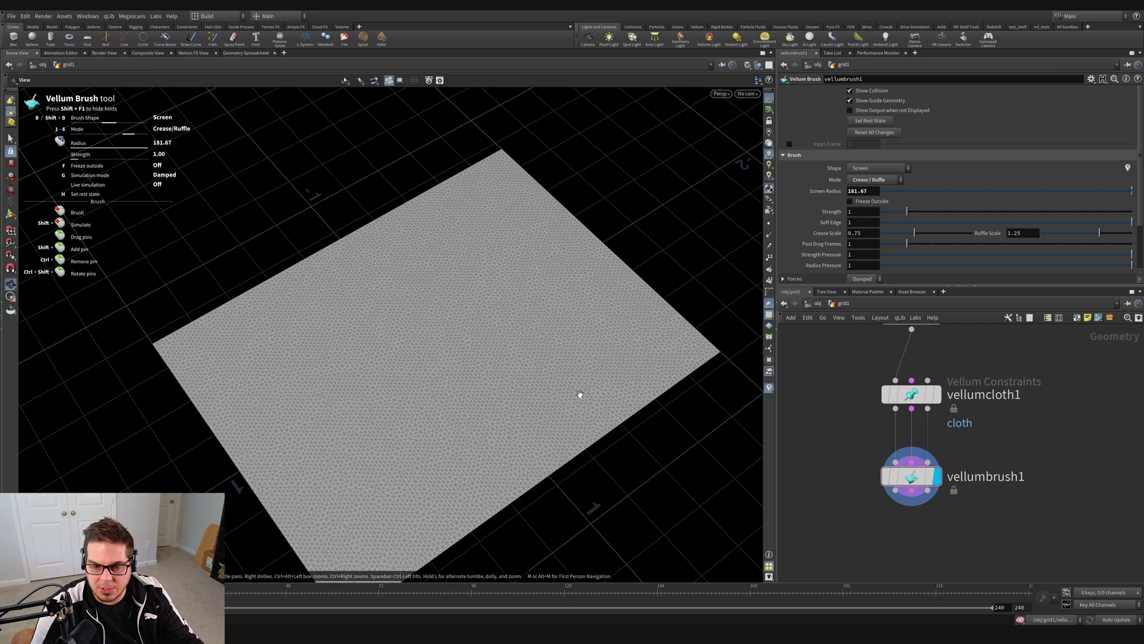
{"action": "mouse_move", "coordinate": [580, 394]}
{"action": "left_mouse_down"}
{"action": "mouse_move", "coordinate": [495, 414]}
{"action": "mouse_move", "coordinate": [471, 286]}
{"action": "left_mouse_up"}
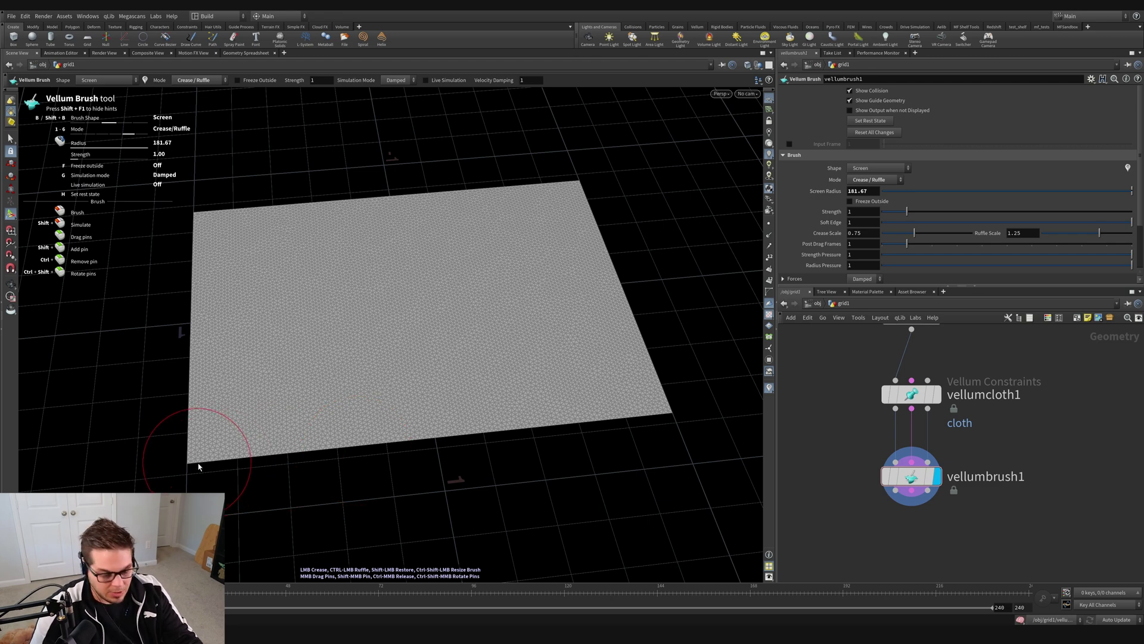
Step: Ruffle the cloth along one edge into a wavy hem and crease the opposite edge to gather it like a skirt
{"action": "left_click_drag", "start_coordinate": [197, 465], "coordinate": [680, 411]}
{"action": "mouse_move", "coordinate": [376, 439]}
{"action": "left_mouse_down"}
{"action": "mouse_move", "coordinate": [460, 474]}
{"action": "mouse_move", "coordinate": [370, 413]}
{"action": "mouse_move", "coordinate": [381, 471]}
{"action": "mouse_move", "coordinate": [371, 468]}
{"action": "left_mouse_up"}
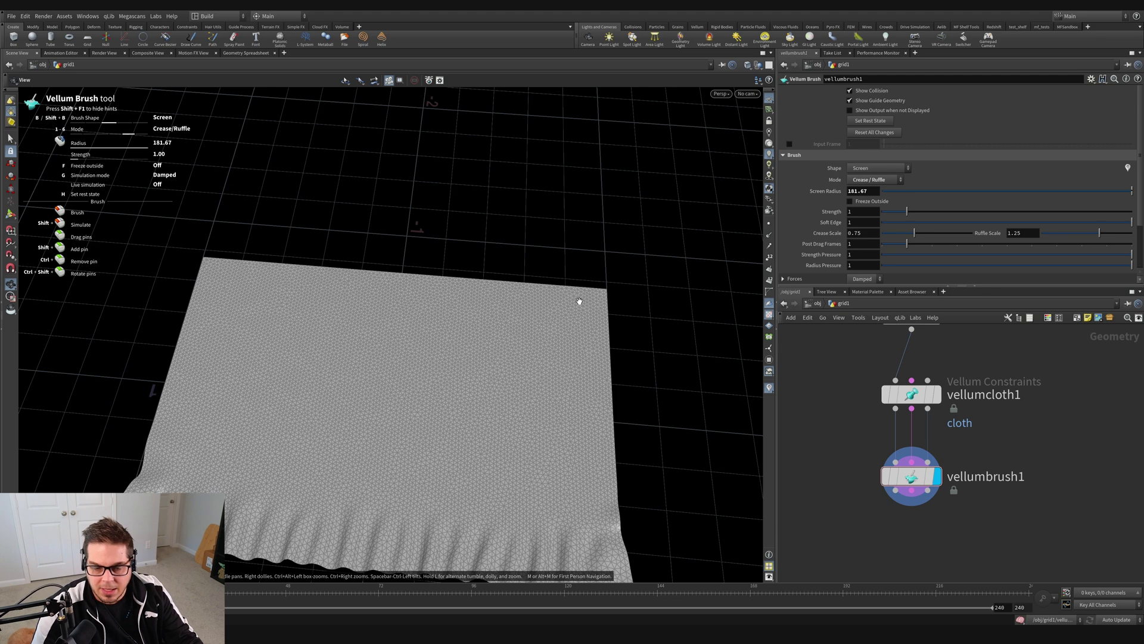
{"action": "key", "text": "Return"}
{"action": "mouse_move", "coordinate": [562, 295]}
{"action": "left_mouse_down"}
{"action": "mouse_move", "coordinate": [179, 271]}
{"action": "mouse_move", "coordinate": [459, 302]}
{"action": "mouse_move", "coordinate": [623, 306]}
{"action": "mouse_move", "coordinate": [291, 303]}
{"action": "left_mouse_up"}
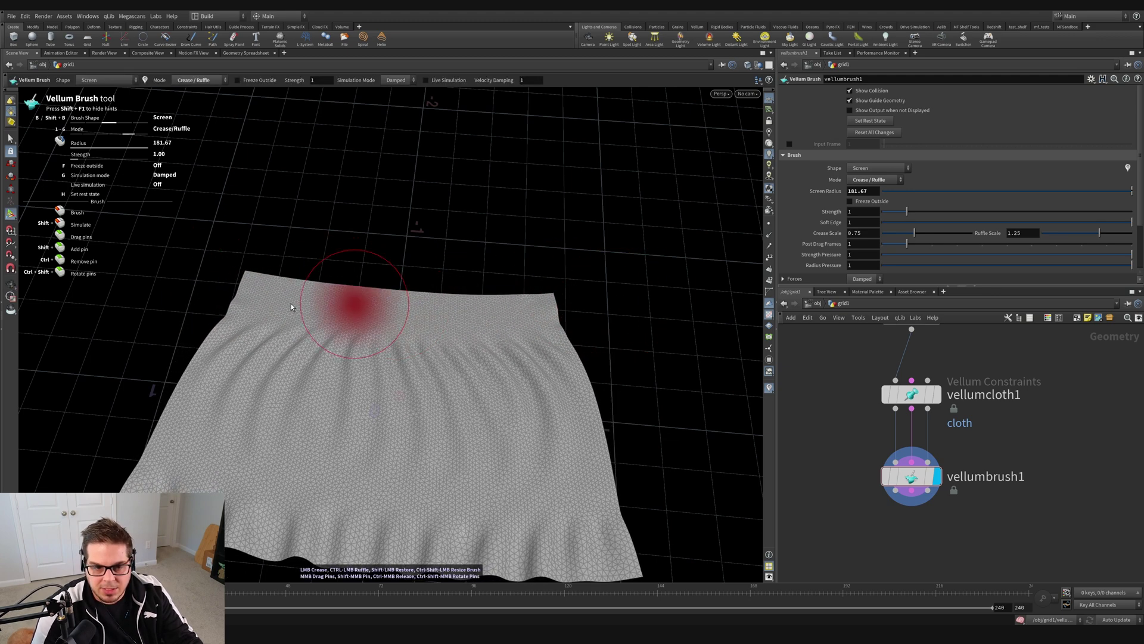
{"action": "key", "text": "Escape"}
{"action": "mouse_move", "coordinate": [384, 363]}
{"action": "left_mouse_down"}
{"action": "mouse_move", "coordinate": [515, 391]}
{"action": "mouse_move", "coordinate": [601, 319]}
{"action": "mouse_move", "coordinate": [478, 434]}
{"action": "mouse_move", "coordinate": [389, 403]}
{"action": "mouse_move", "coordinate": [439, 401]}
{"action": "mouse_move", "coordinate": [422, 404]}
{"action": "left_mouse_up"}
{"action": "mouse_move", "coordinate": [564, 382]}
{"action": "left_mouse_down"}
{"action": "mouse_move", "coordinate": [570, 350]}
{"action": "mouse_move", "coordinate": [384, 292]}
{"action": "mouse_move", "coordinate": [501, 263]}
{"action": "left_mouse_up"}
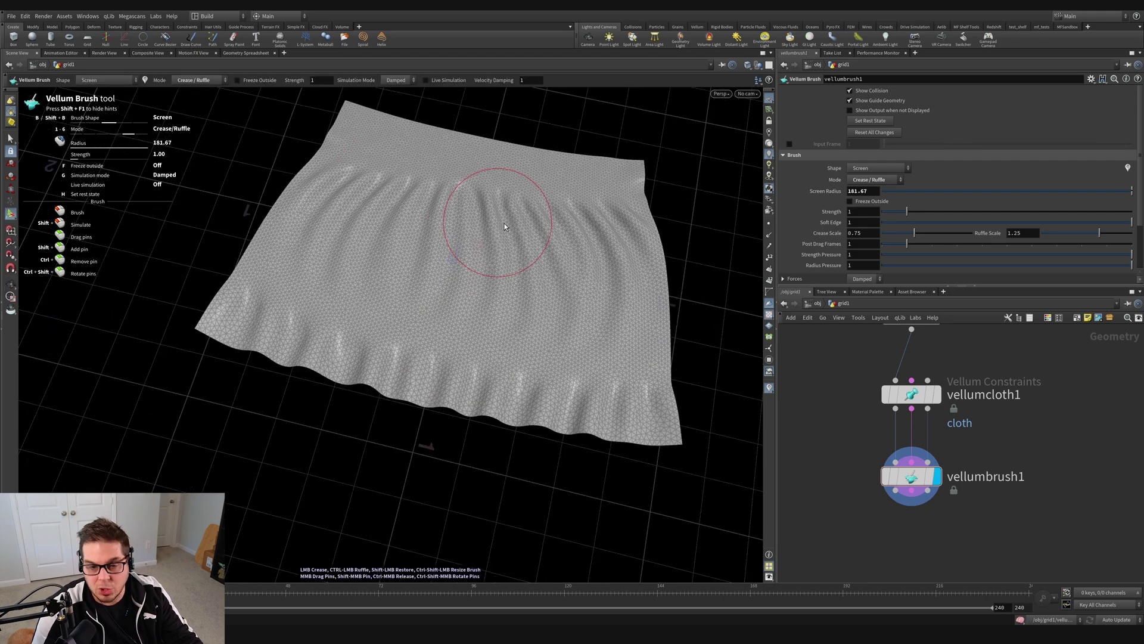
Step: Brush across the hem and the lower part of the skirt-shaped cloth to form larger folds
{"action": "key", "text": "Escape"}
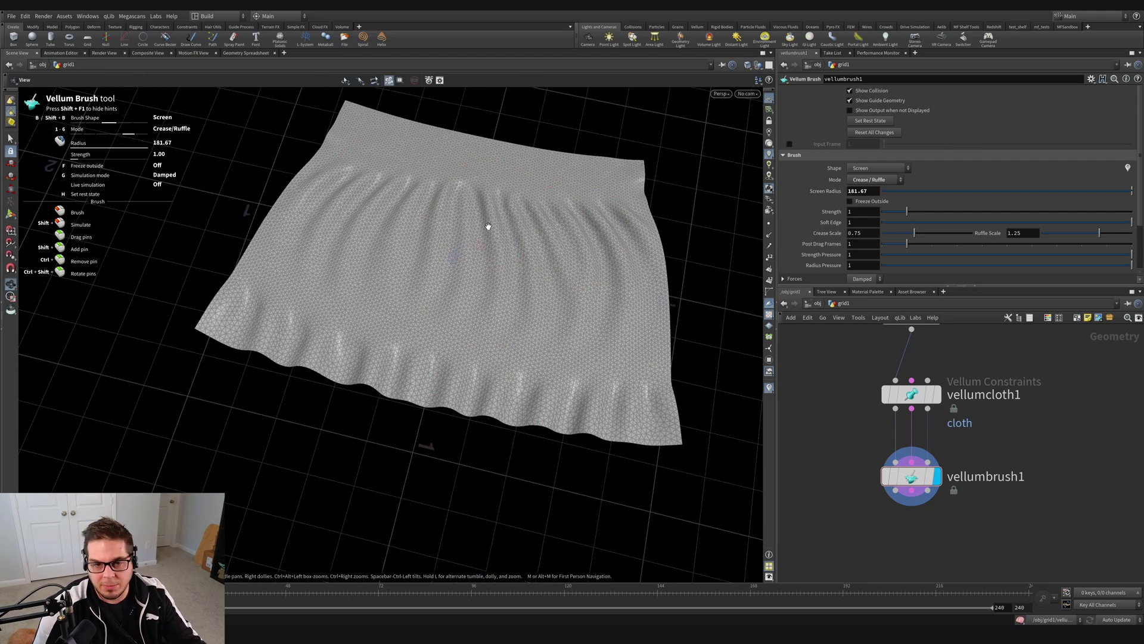
{"action": "mouse_move", "coordinate": [486, 225]}
{"action": "left_mouse_down"}
{"action": "mouse_move", "coordinate": [480, 340]}
{"action": "mouse_move", "coordinate": [605, 244]}
{"action": "mouse_move", "coordinate": [373, 306]}
{"action": "mouse_move", "coordinate": [456, 318]}
{"action": "mouse_move", "coordinate": [493, 293]}
{"action": "mouse_move", "coordinate": [442, 377]}
{"action": "left_mouse_up"}
{"action": "key", "text": "Return"}
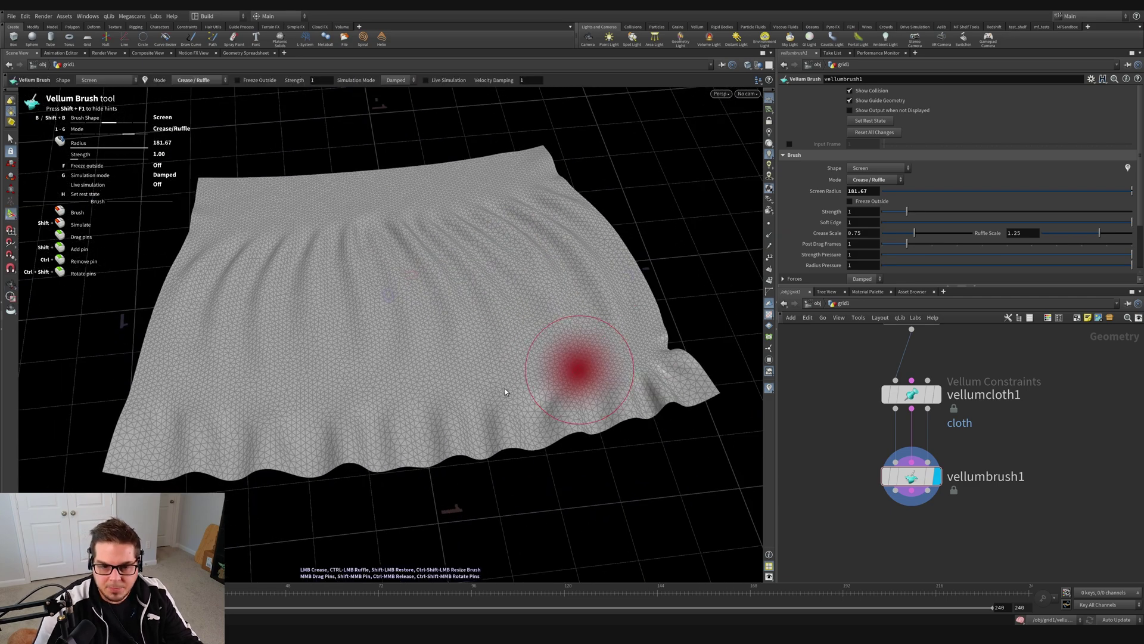
{"action": "mouse_move", "coordinate": [169, 417]}
{"action": "left_mouse_down", "text": "ctrl"}
{"action": "mouse_move", "coordinate": [394, 409]}
{"action": "mouse_move", "coordinate": [657, 363]}
{"action": "mouse_move", "coordinate": [459, 395]}
{"action": "mouse_move", "coordinate": [420, 414]}
{"action": "mouse_move", "coordinate": [613, 235]}
{"action": "left_mouse_up", "text": "ctrl"}
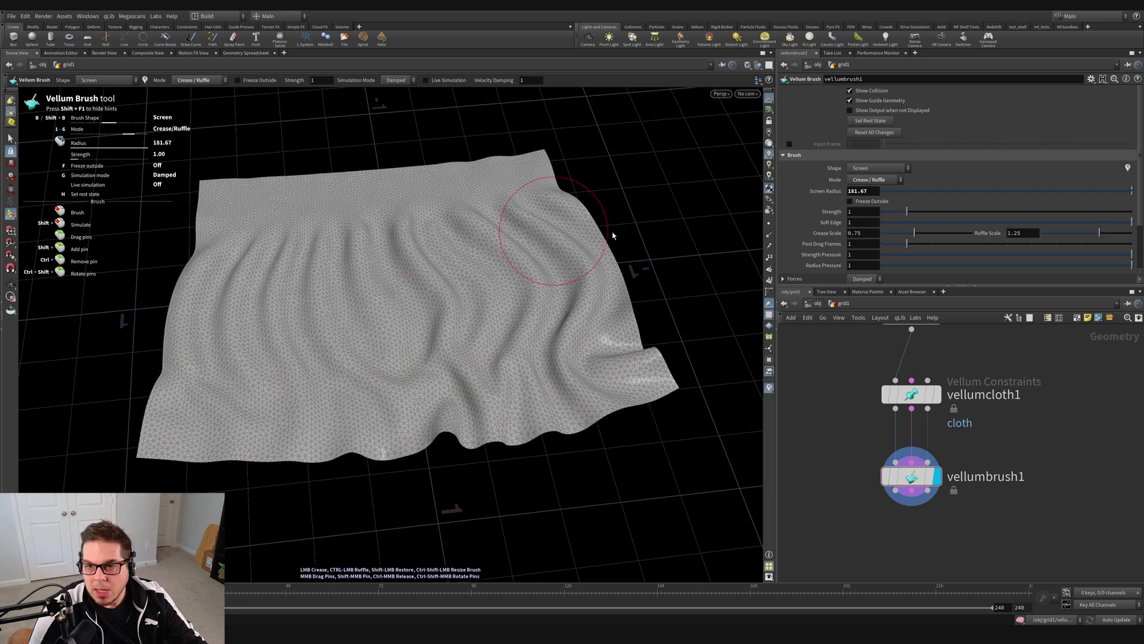
Step: Reset all changes on the cloth and expand the Forces settings of the Vellum Brush
{"action": "left_click", "coordinate": [872, 134]}
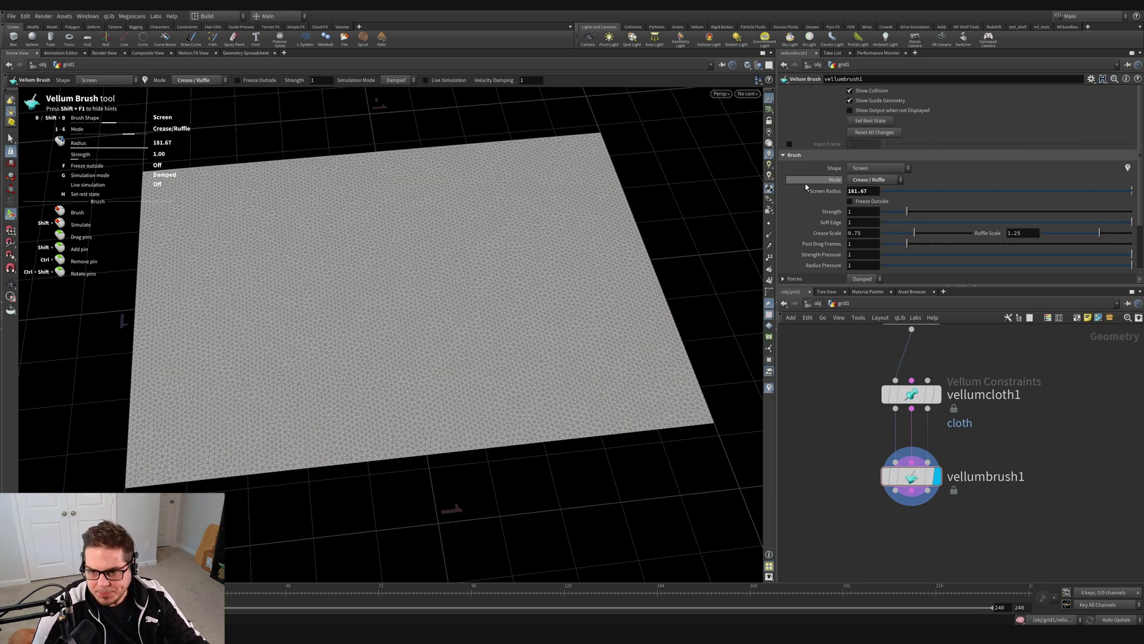
{"action": "scroll", "coordinate": [806, 188], "scroll_direction": "down", "scroll_amount": 3}
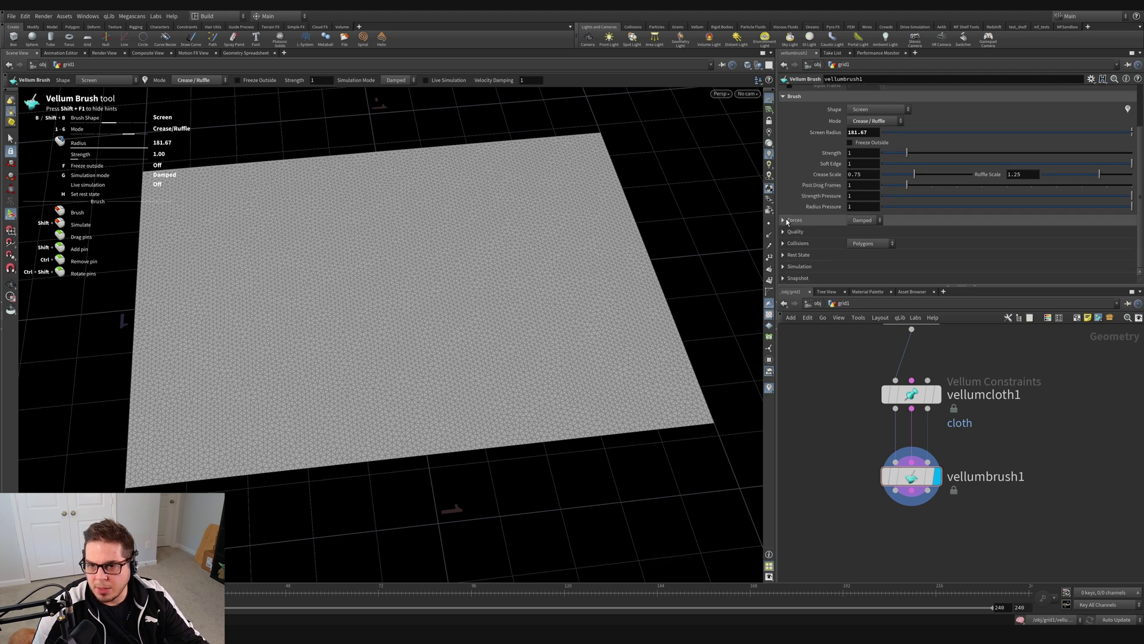
{"action": "left_click", "coordinate": [785, 221]}
{"action": "scroll", "coordinate": [799, 225], "scroll_direction": "down", "scroll_amount": 3}
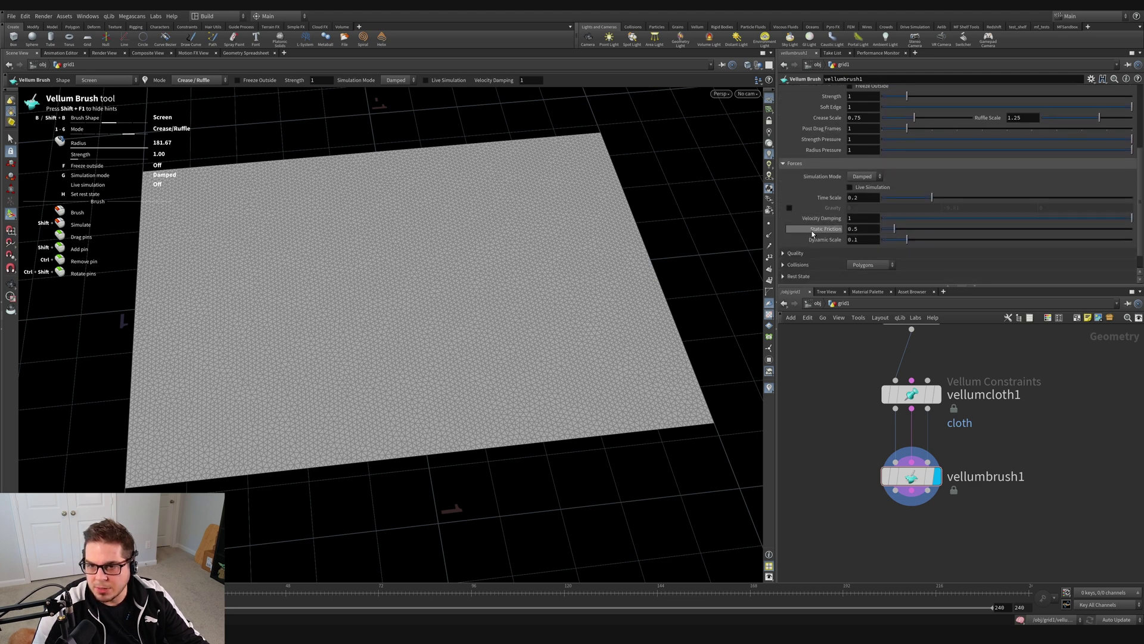
Step: Try creasing the flat cloth with a stroke across its middle, and undo it
{"action": "right_click_drag", "start_coordinate": [505, 212], "coordinate": [480, 302], "text": "alt"}
{"action": "left_click_drag", "start_coordinate": [480, 301], "coordinate": [542, 270], "text": "alt"}
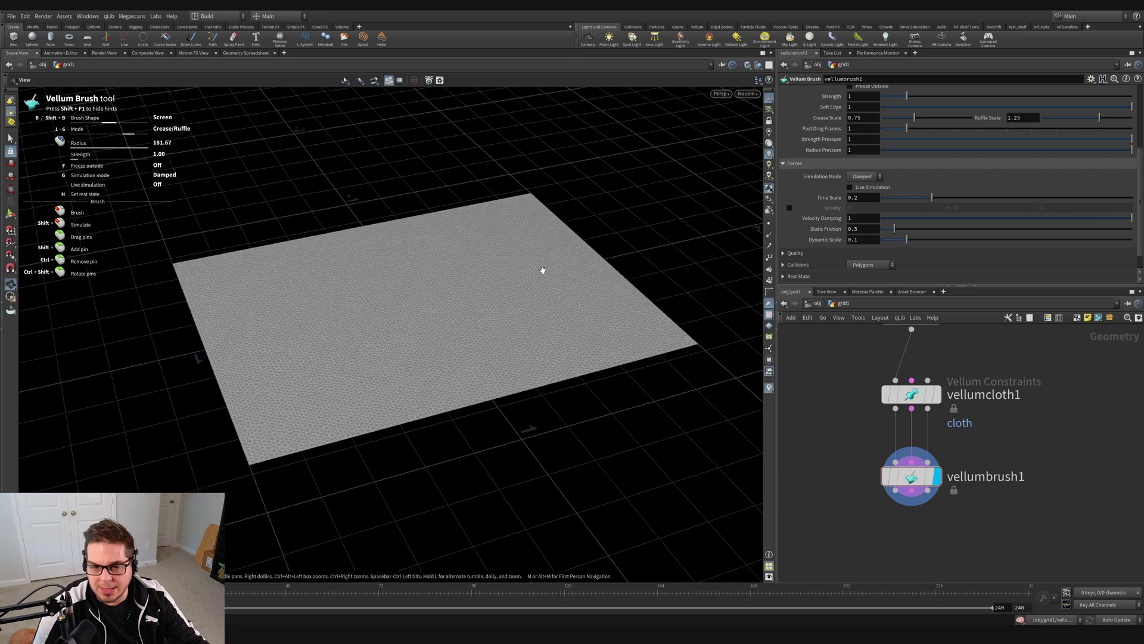
{"action": "mouse_move", "coordinate": [620, 310]}
{"action": "left_mouse_down"}
{"action": "mouse_move", "coordinate": [300, 317]}
{"action": "mouse_move", "coordinate": [338, 268]}
{"action": "mouse_move", "coordinate": [405, 267]}
{"action": "left_mouse_up"}
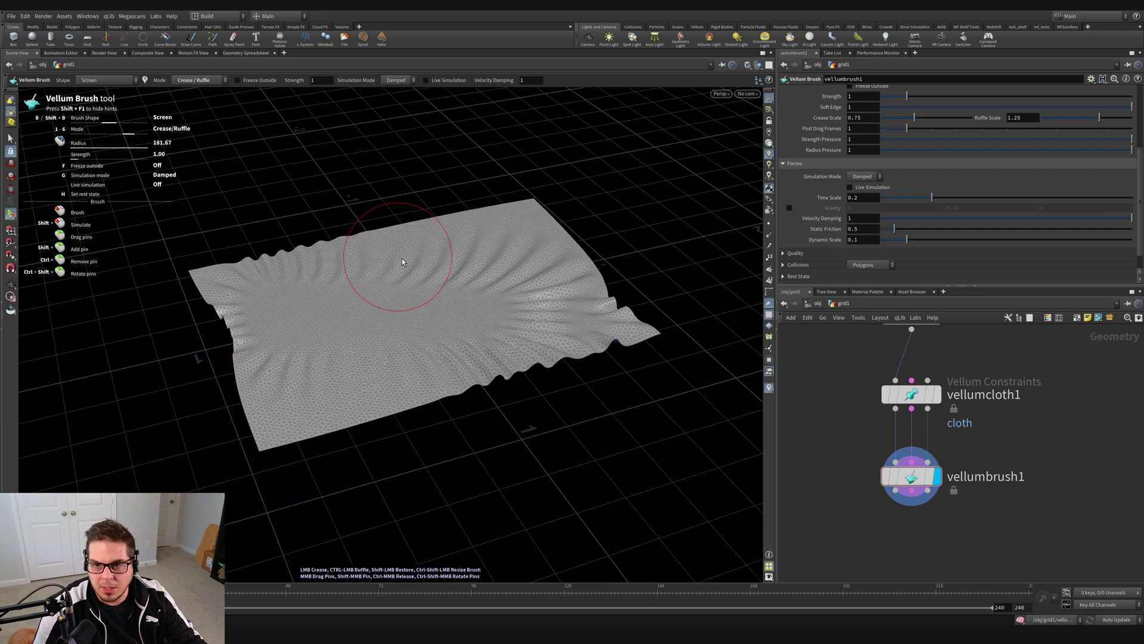
{"action": "key", "text": "ctrl+z"}
Step: Switch the brush mode to Drag, fold one end of the cloth over and pull it back out
{"action": "left_click", "coordinate": [187, 81]}
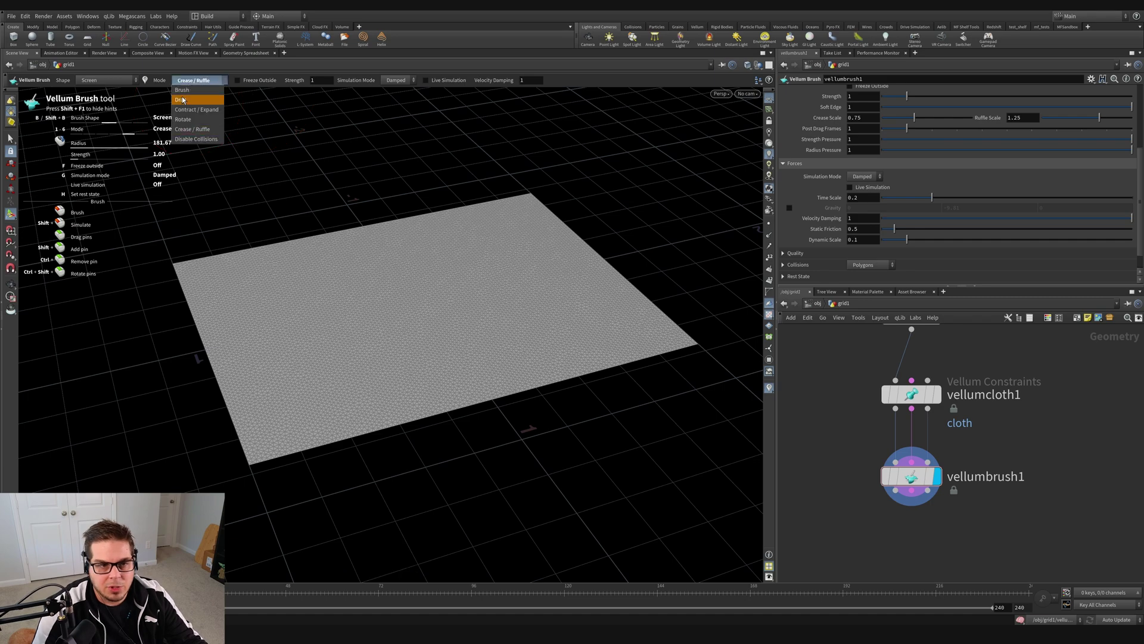
{"action": "left_click", "coordinate": [191, 99]}
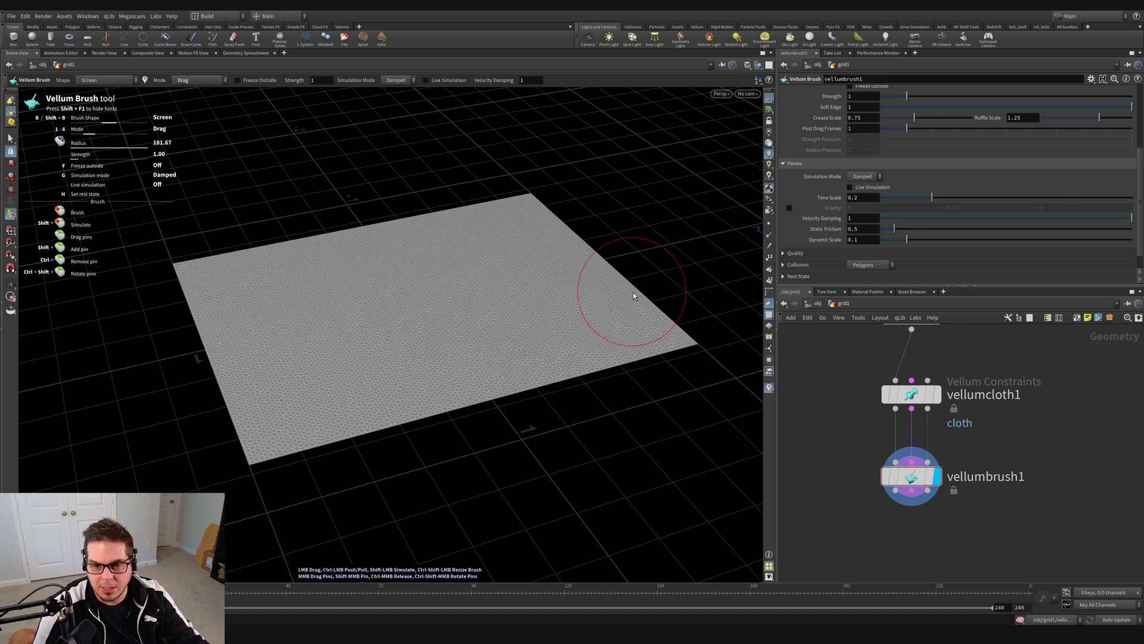
{"action": "middle_click_drag", "start_coordinate": [660, 309], "coordinate": [579, 370], "text": "alt"}
{"action": "mouse_move", "coordinate": [579, 371]}
{"action": "left_mouse_down", "text": "alt"}
{"action": "mouse_move", "coordinate": [645, 221]}
{"action": "mouse_move", "coordinate": [463, 146]}
{"action": "mouse_move", "coordinate": [350, 125]}
{"action": "mouse_move", "coordinate": [406, 238]}
{"action": "left_mouse_up", "text": "alt"}
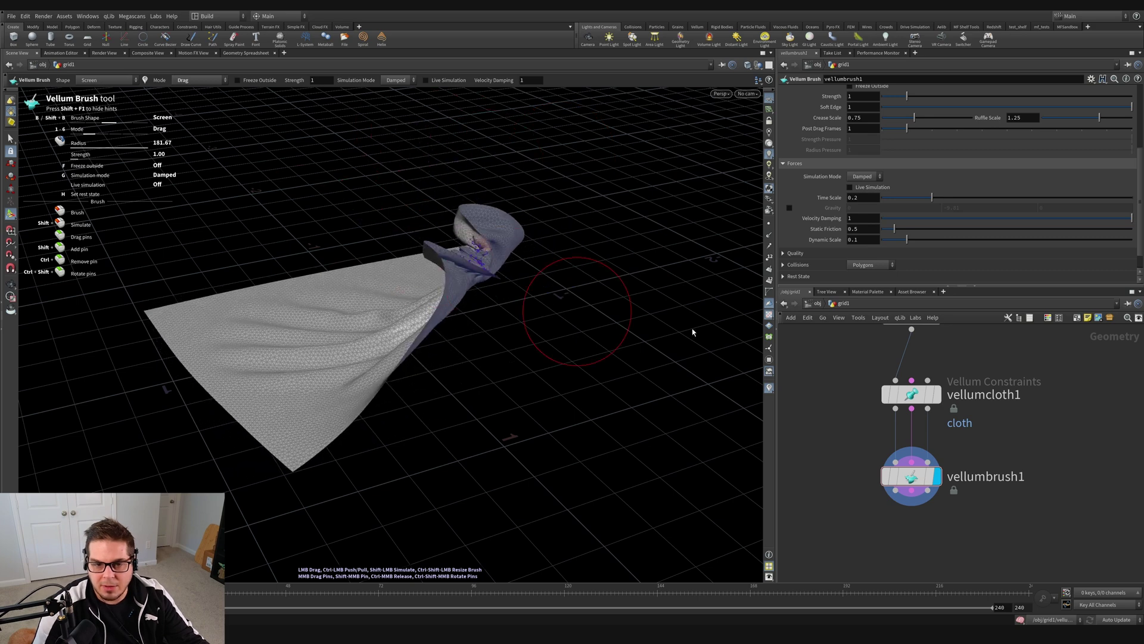
{"action": "left_click_drag", "start_coordinate": [693, 332], "coordinate": [713, 288]}
{"action": "mouse_move", "coordinate": [610, 245]}
{"action": "left_mouse_down"}
{"action": "mouse_move", "coordinate": [503, 212]}
{"action": "mouse_move", "coordinate": [615, 185]}
{"action": "mouse_move", "coordinate": [649, 352]}
{"action": "mouse_move", "coordinate": [651, 236]}
{"action": "mouse_move", "coordinate": [644, 248]}
{"action": "mouse_move", "coordinate": [677, 339]}
{"action": "left_mouse_up"}
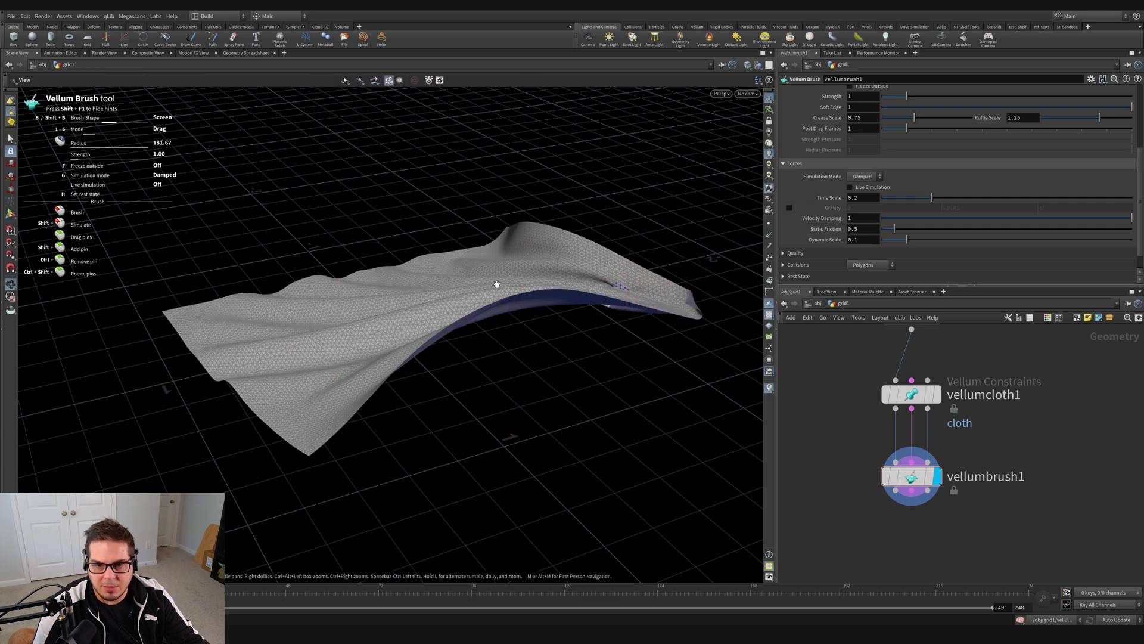
Step: Set the Simulation Mode to Settle with Live Simulation on, and lift the cloth by its middle
{"action": "left_click_drag", "start_coordinate": [497, 284], "coordinate": [521, 272], "text": "alt"}
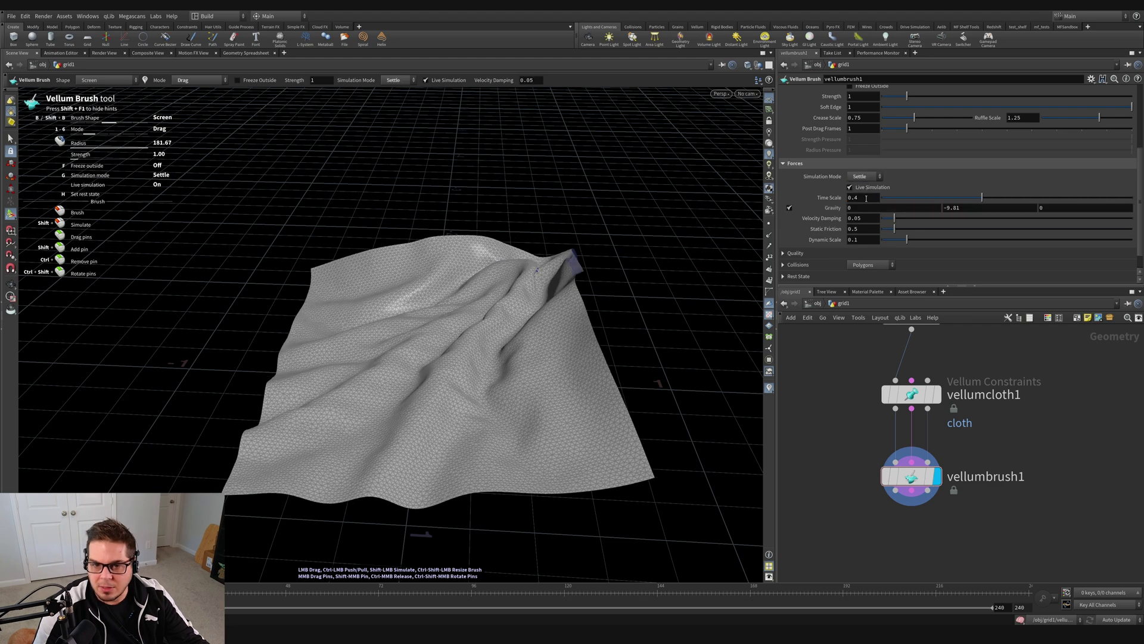
{"action": "key", "text": "space"}
{"action": "left_click_drag", "start_coordinate": [611, 382], "coordinate": [483, 355]}
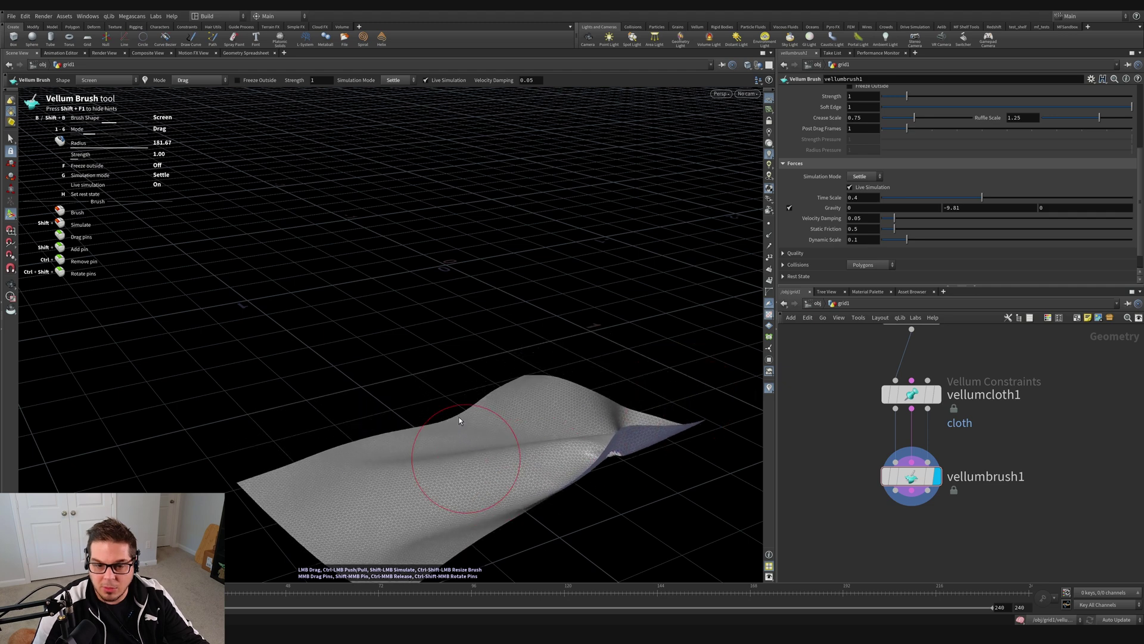
{"action": "mouse_move", "coordinate": [459, 417]}
{"action": "left_mouse_down"}
{"action": "mouse_move", "coordinate": [449, 262]}
{"action": "mouse_move", "coordinate": [527, 170]}
{"action": "left_mouse_up"}
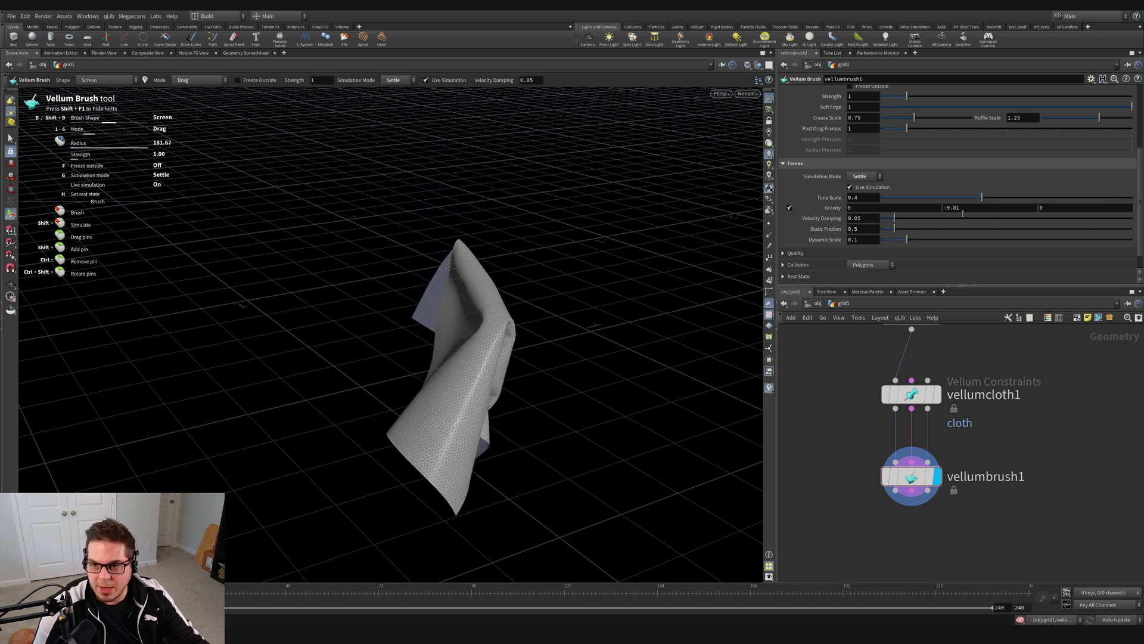
Step: Turn off Gravity in the Forces settings and drag the weightless cloth through the air
{"action": "left_click", "coordinate": [790, 208]}
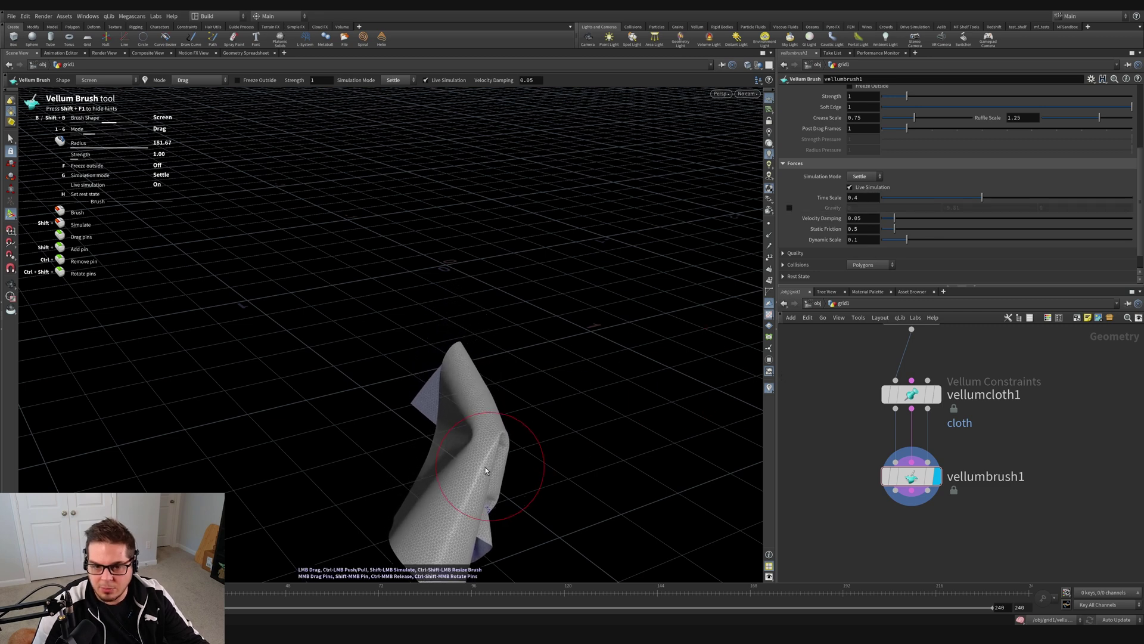
{"action": "mouse_move", "coordinate": [485, 467]}
{"action": "left_mouse_down"}
{"action": "mouse_move", "coordinate": [461, 258]}
{"action": "mouse_move", "coordinate": [474, 278]}
{"action": "left_mouse_up"}
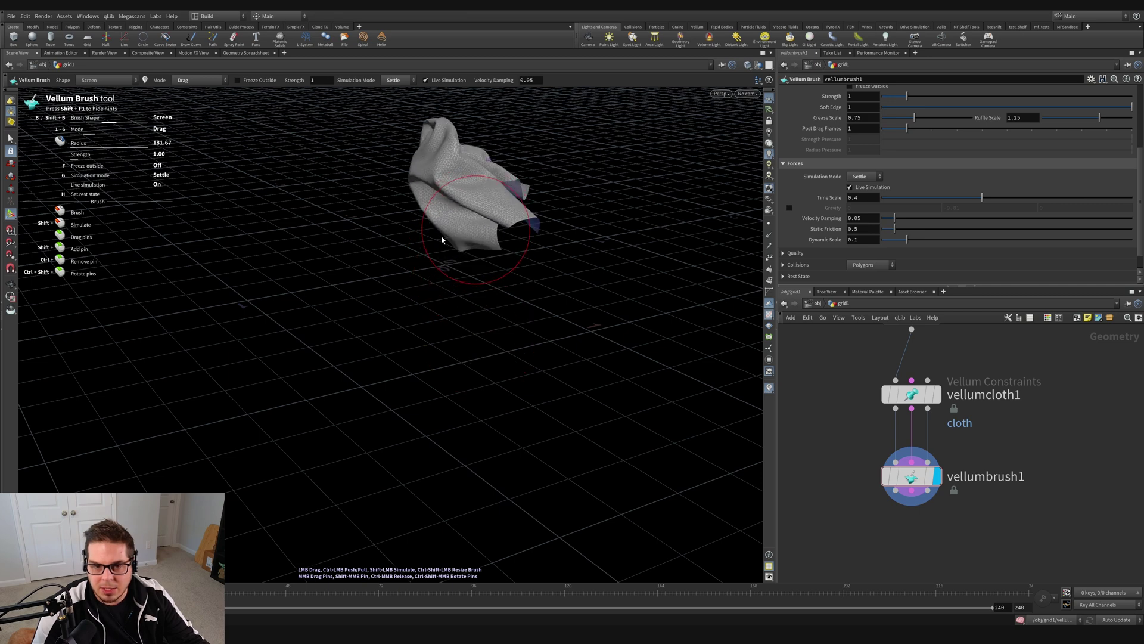
{"action": "mouse_move", "coordinate": [441, 239]}
{"action": "left_mouse_down"}
{"action": "mouse_move", "coordinate": [414, 273]}
{"action": "mouse_move", "coordinate": [437, 365]}
{"action": "mouse_move", "coordinate": [434, 234]}
{"action": "mouse_move", "coordinate": [592, 465]}
{"action": "left_mouse_up"}
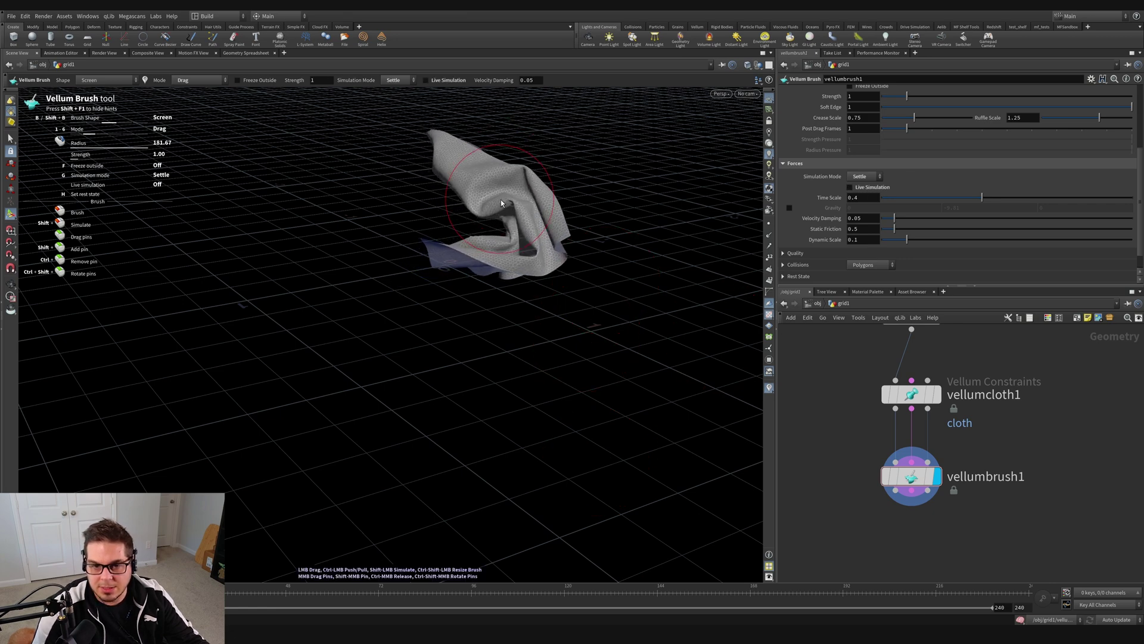
Step: Drag the cloth around with Live Simulation off, and set the Simulation Mode to Damped
{"action": "mouse_move", "coordinate": [466, 180]}
{"action": "left_mouse_down"}
{"action": "mouse_move", "coordinate": [380, 242]}
{"action": "mouse_move", "coordinate": [306, 250]}
{"action": "mouse_move", "coordinate": [334, 239]}
{"action": "left_mouse_up"}
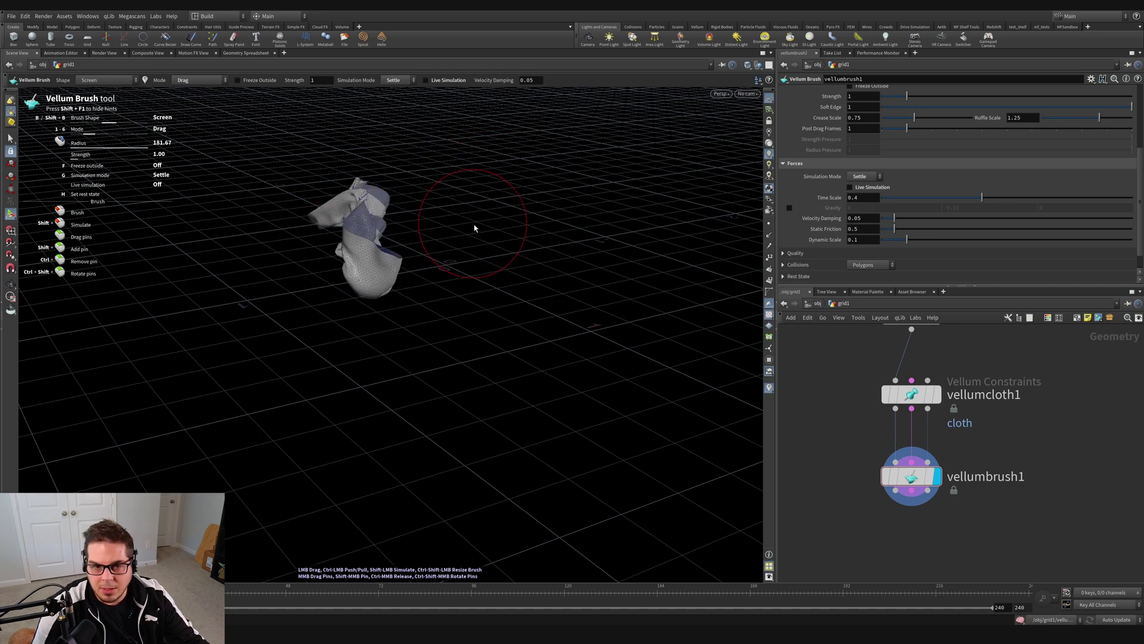
{"action": "mouse_move", "coordinate": [394, 262]}
{"action": "left_mouse_down"}
{"action": "mouse_move", "coordinate": [513, 252]}
{"action": "mouse_move", "coordinate": [584, 287]}
{"action": "left_mouse_up"}
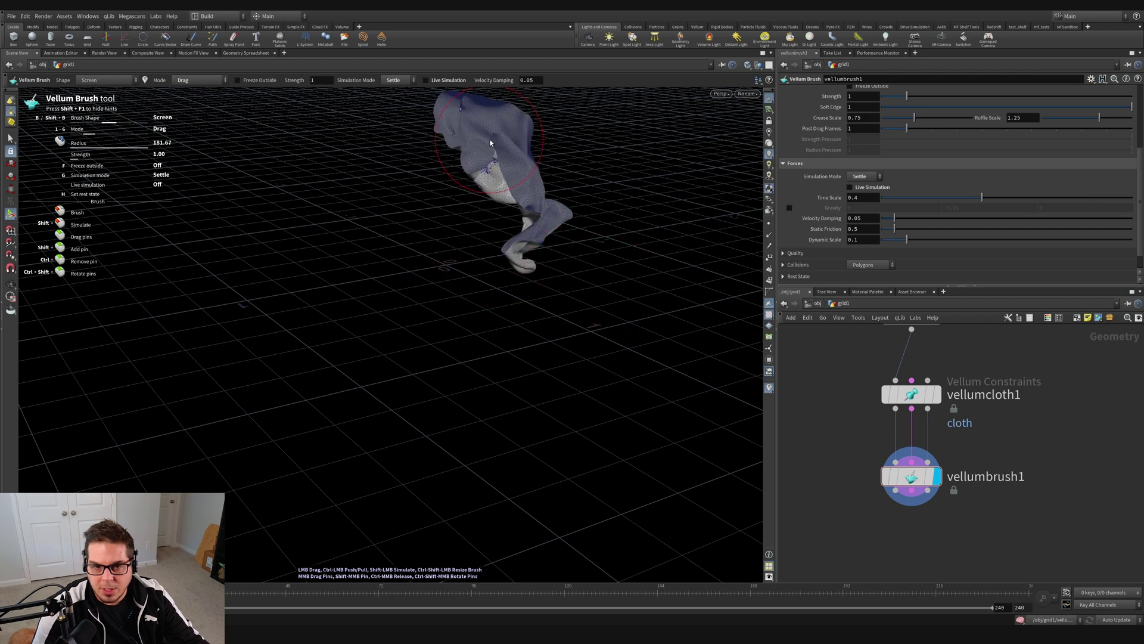
{"action": "mouse_move", "coordinate": [491, 143]}
{"action": "left_mouse_down"}
{"action": "mouse_move", "coordinate": [434, 162]}
{"action": "mouse_move", "coordinate": [423, 174]}
{"action": "mouse_move", "coordinate": [435, 179]}
{"action": "left_mouse_up"}
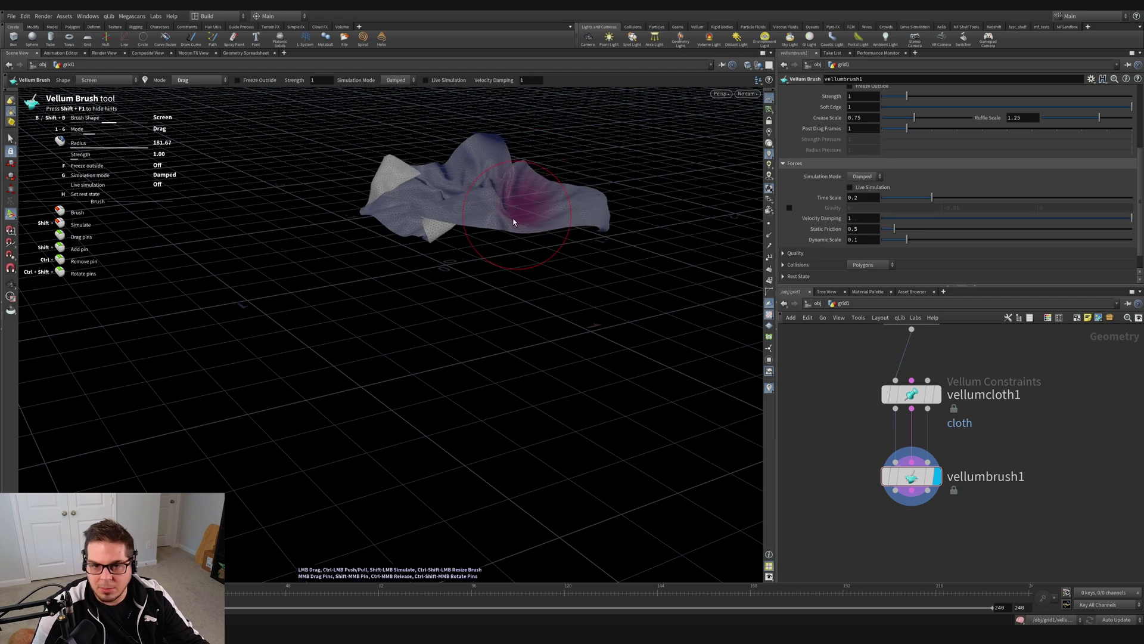
Step: Drag the cloth's ends and middle in Damped mode with Live Simulation off, stretching it into a long folded strip
{"action": "mouse_move", "coordinate": [592, 239]}
{"action": "left_mouse_down"}
{"action": "mouse_move", "coordinate": [567, 340]}
{"action": "mouse_move", "coordinate": [445, 322]}
{"action": "mouse_move", "coordinate": [424, 301]}
{"action": "mouse_move", "coordinate": [381, 334]}
{"action": "left_mouse_up"}
{"action": "left_click_drag", "start_coordinate": [410, 257], "coordinate": [385, 225]}
{"action": "mouse_move", "coordinate": [480, 220]}
{"action": "left_mouse_down"}
{"action": "mouse_move", "coordinate": [516, 189]}
{"action": "mouse_move", "coordinate": [545, 194]}
{"action": "left_mouse_up"}
{"action": "left_click_drag", "start_coordinate": [480, 294], "coordinate": [450, 304]}
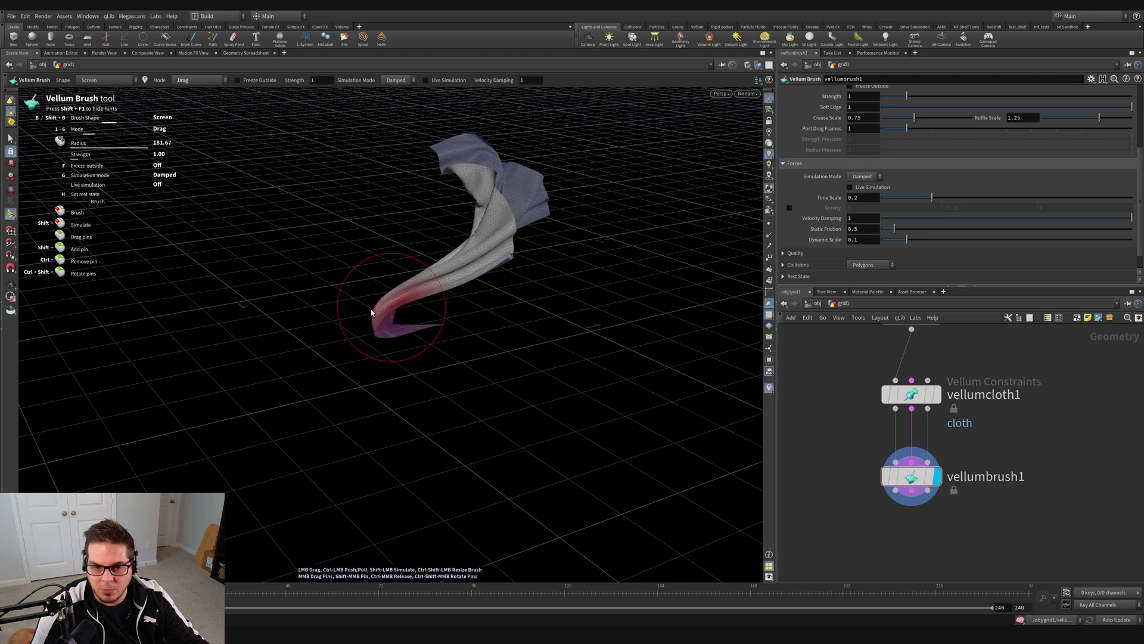
{"action": "left_click_drag", "start_coordinate": [370, 309], "coordinate": [354, 304]}
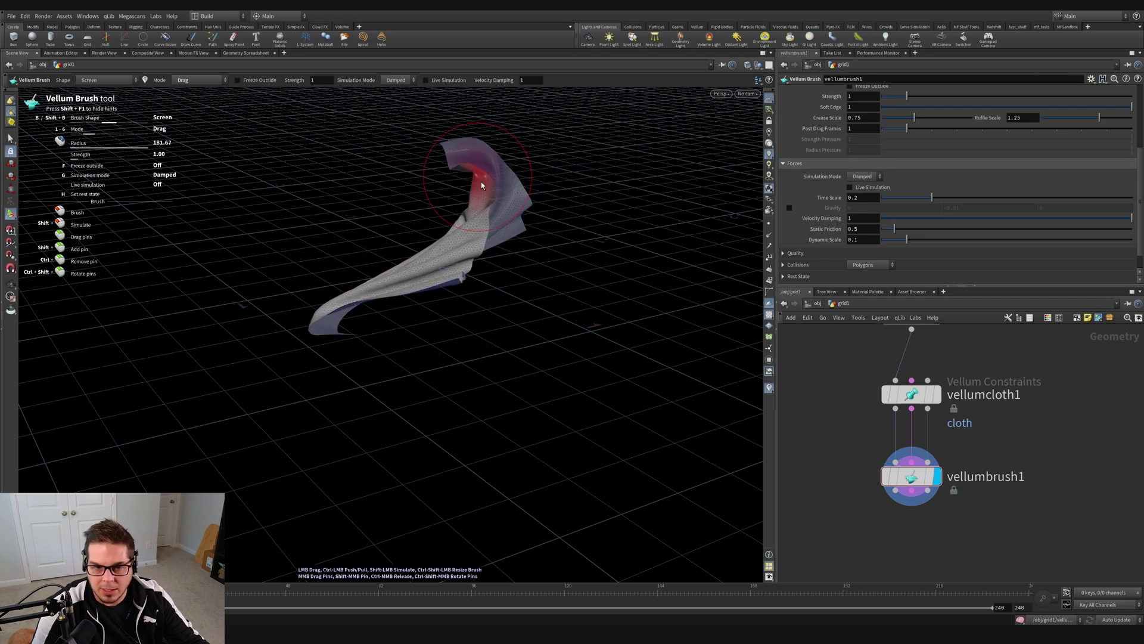
{"action": "left_click_drag", "start_coordinate": [453, 238], "coordinate": [477, 274]}
{"action": "scroll", "coordinate": [434, 253], "scroll_direction": "up", "scroll_amount": 1, "text": "alt"}
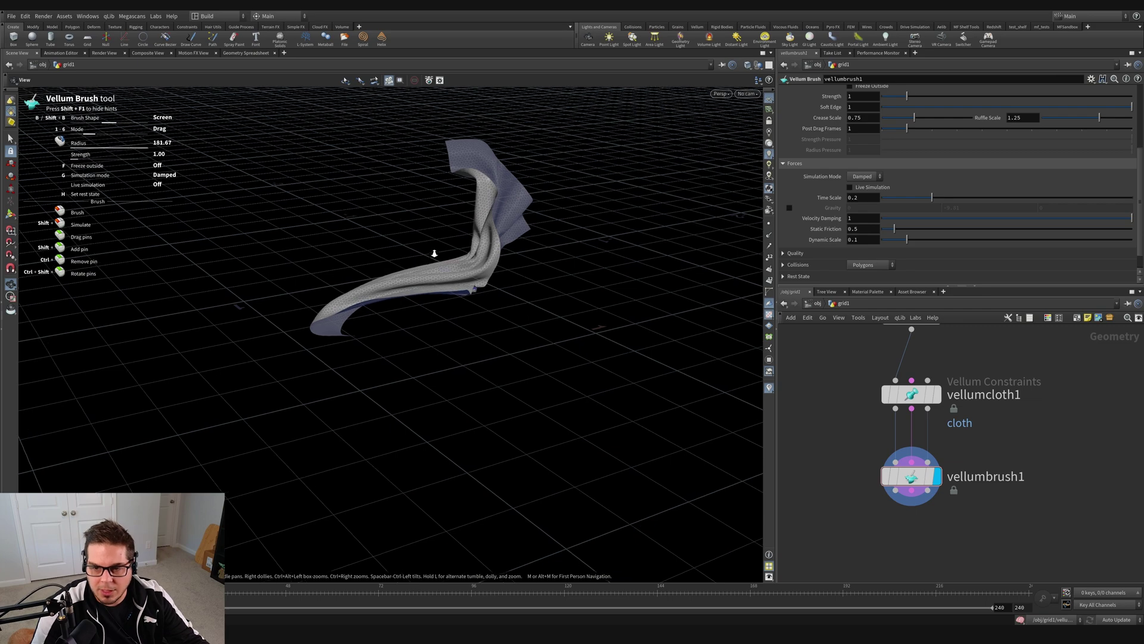
{"action": "scroll", "coordinate": [390, 270], "scroll_direction": "up", "scroll_amount": 1, "text": "alt"}
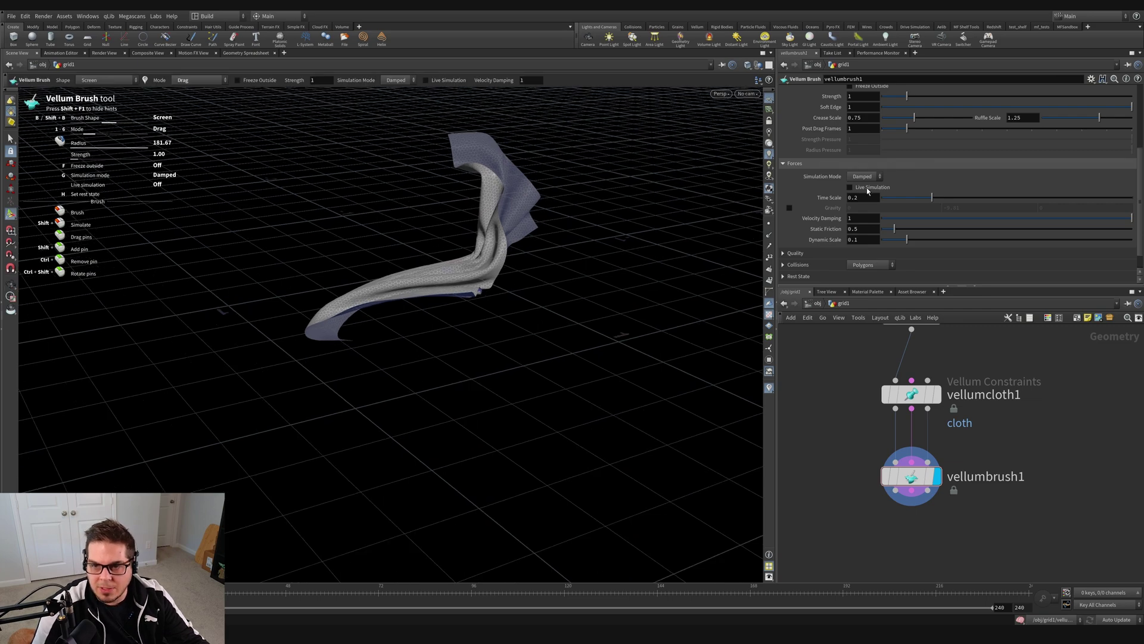
Step: Turn on Live Simulation and examine the cloth's folds up close from several sides as they relax
{"action": "left_click_drag", "start_coordinate": [463, 258], "coordinate": [608, 268], "text": "alt"}
{"action": "right_click_drag", "start_coordinate": [455, 265], "coordinate": [527, 253], "text": "alt"}
{"action": "left_click_drag", "start_coordinate": [527, 252], "coordinate": [475, 252], "text": "alt"}
{"action": "right_click_drag", "start_coordinate": [475, 252], "coordinate": [703, 184], "text": "alt"}
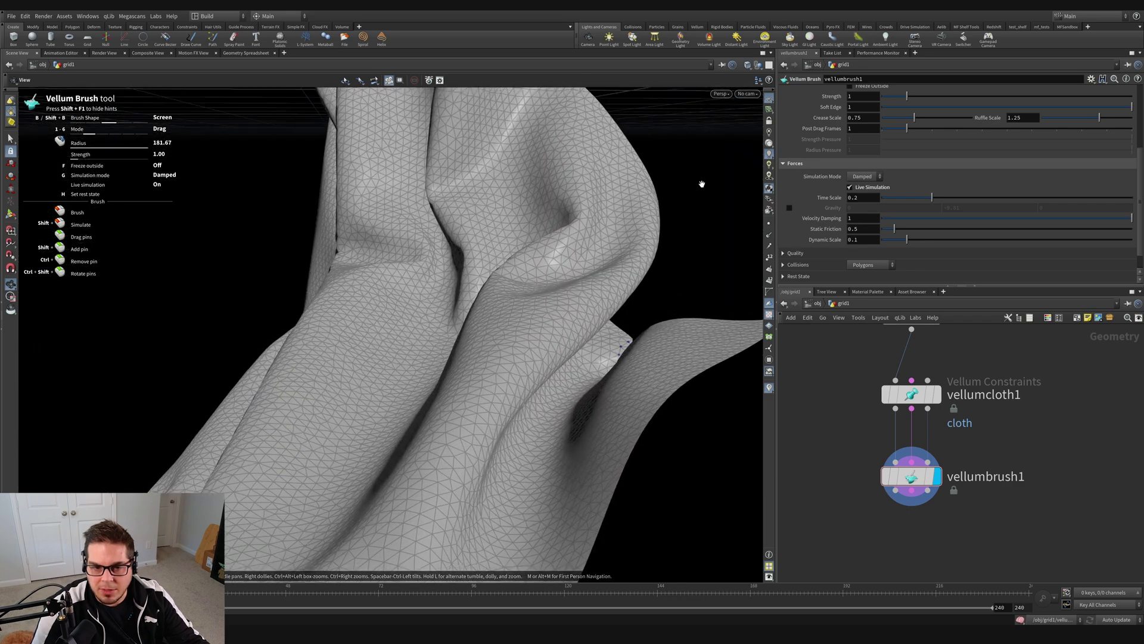
{"action": "left_click_drag", "start_coordinate": [476, 271], "coordinate": [483, 317]}
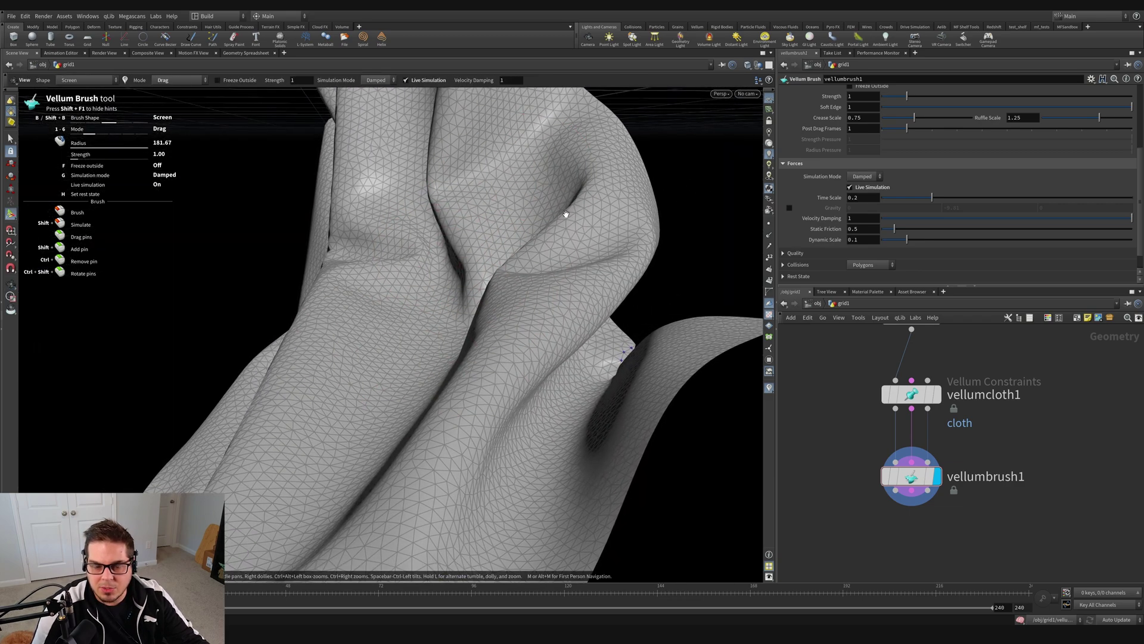
{"action": "left_click_drag", "start_coordinate": [567, 215], "coordinate": [452, 330]}
{"action": "right_click_drag", "start_coordinate": [452, 329], "coordinate": [541, 312]}
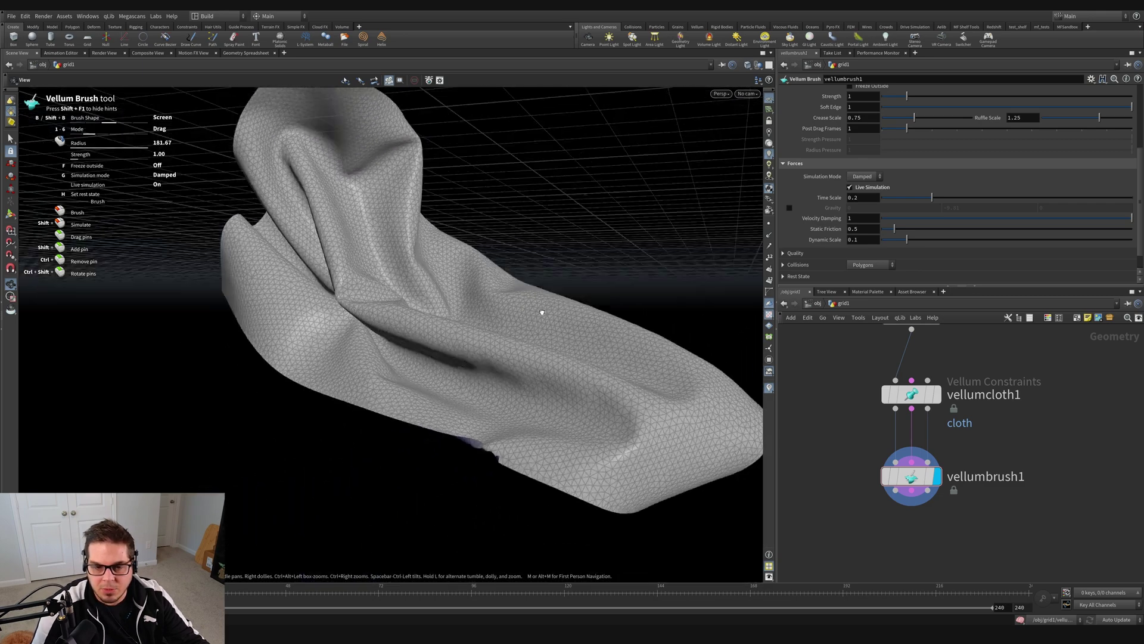
Step: Pull the folded corner of the cloth outward while the live simulation runs, and view it from another side
{"action": "left_click_drag", "start_coordinate": [542, 311], "coordinate": [420, 298]}
{"action": "mouse_move", "coordinate": [330, 306]}
{"action": "left_mouse_down"}
{"action": "mouse_move", "coordinate": [305, 313]}
{"action": "mouse_move", "coordinate": [223, 397]}
{"action": "left_mouse_up"}
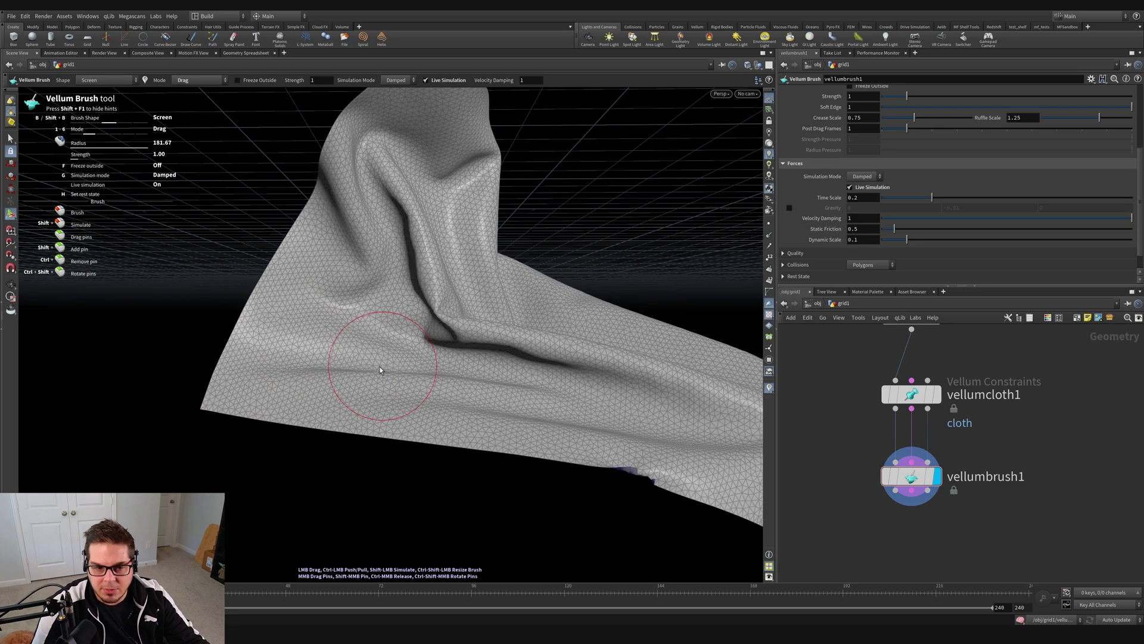
{"action": "mouse_move", "coordinate": [380, 368]}
{"action": "left_mouse_down"}
{"action": "mouse_move", "coordinate": [182, 373]}
{"action": "mouse_move", "coordinate": [472, 383]}
{"action": "mouse_move", "coordinate": [340, 388]}
{"action": "mouse_move", "coordinate": [608, 348]}
{"action": "left_mouse_up"}
{"action": "key", "text": "space"}
Step: Turn on Gravity in the Forces settings to test its effect on the live-simulated cloth, and turn it off again
{"action": "left_click", "coordinate": [790, 207]}
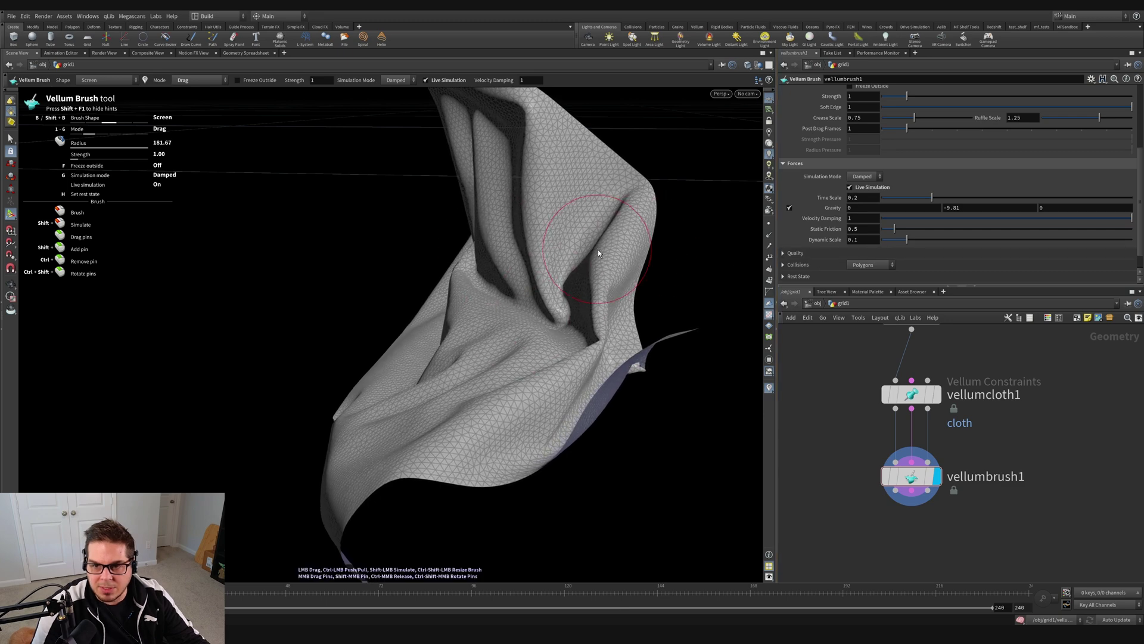
{"action": "mouse_move", "coordinate": [599, 253]}
{"action": "left_mouse_down"}
{"action": "mouse_move", "coordinate": [609, 307]}
{"action": "mouse_move", "coordinate": [543, 374]}
{"action": "mouse_move", "coordinate": [451, 319]}
{"action": "mouse_move", "coordinate": [492, 273]}
{"action": "mouse_move", "coordinate": [441, 217]}
{"action": "mouse_move", "coordinate": [531, 276]}
{"action": "mouse_move", "coordinate": [598, 299]}
{"action": "mouse_move", "coordinate": [587, 295]}
{"action": "left_mouse_up"}
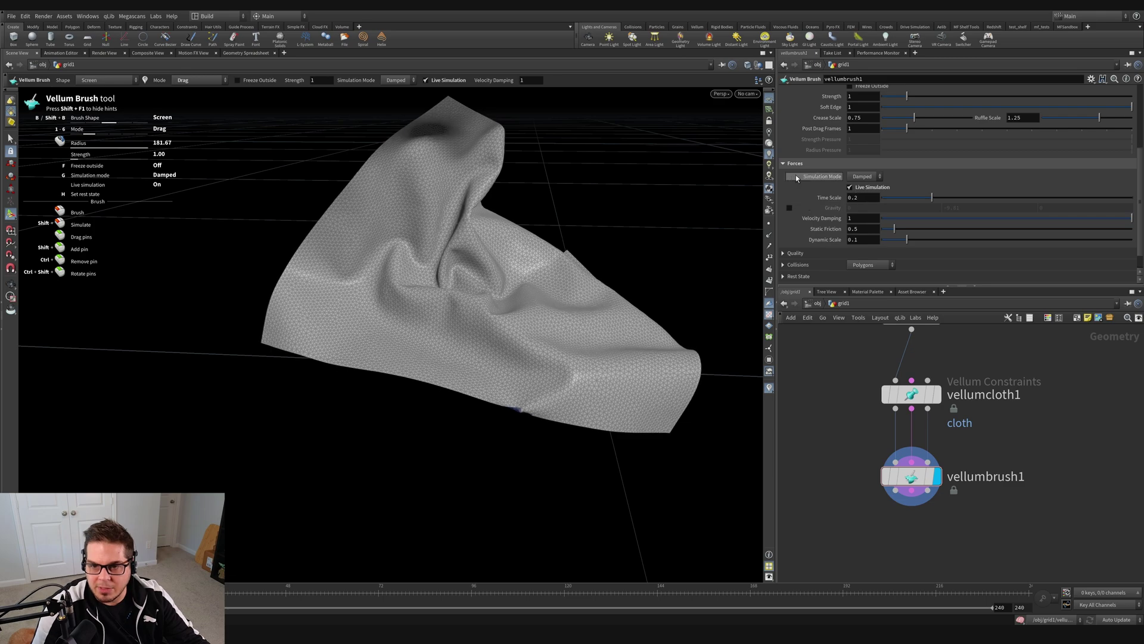
{"action": "left_click_drag", "start_coordinate": [378, 255], "coordinate": [376, 297], "text": "alt"}
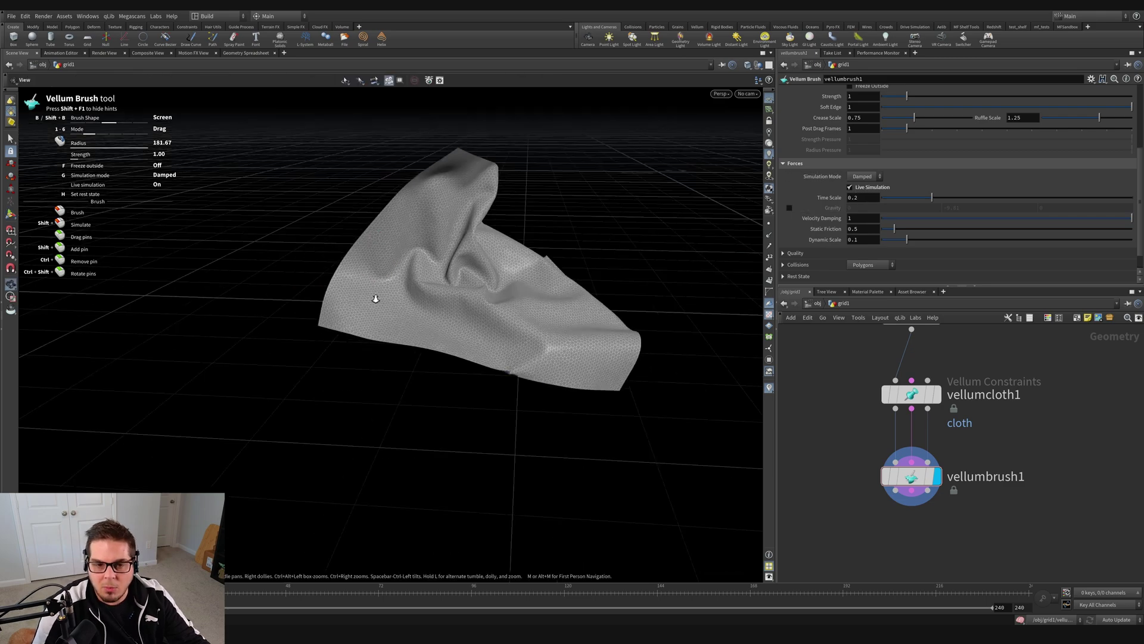
{"action": "left_click_drag", "start_coordinate": [509, 289], "coordinate": [413, 313], "text": "alt"}
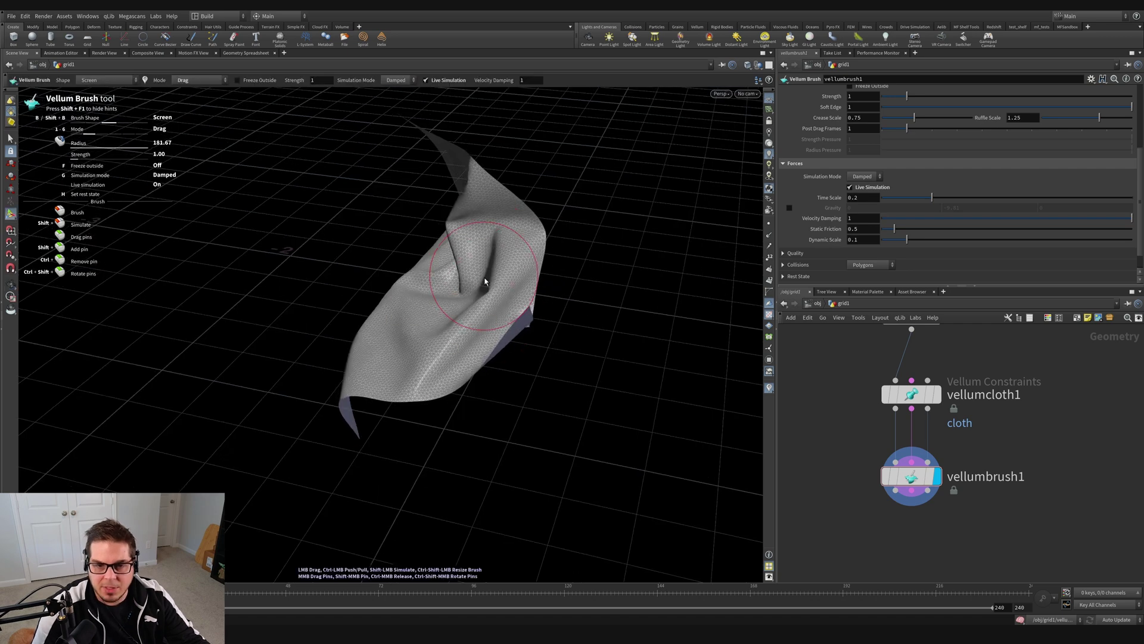